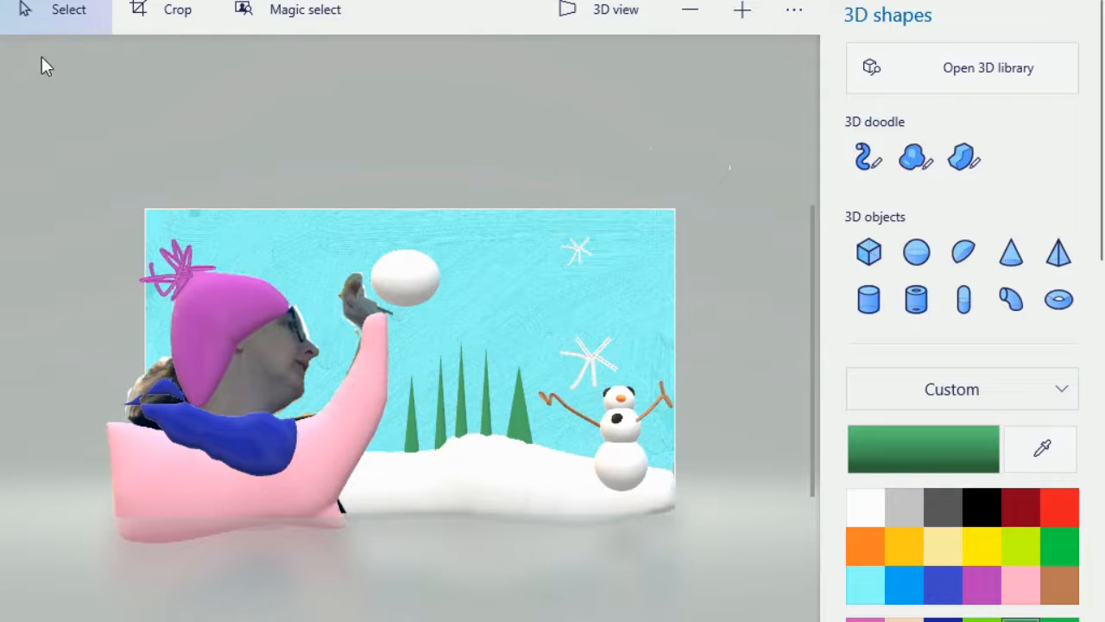
Start a new project and fill its blank canvas with light turquoise using the Fill tool.
{"action": "left_click", "coordinate": [35, 1]}
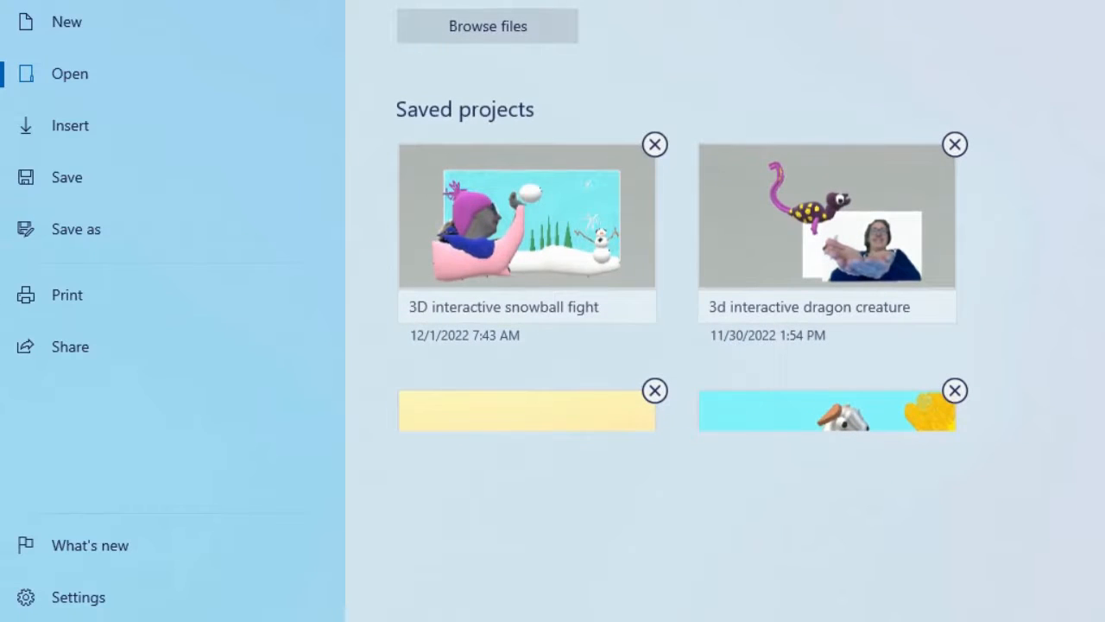
{"action": "left_click", "coordinate": [48, 33]}
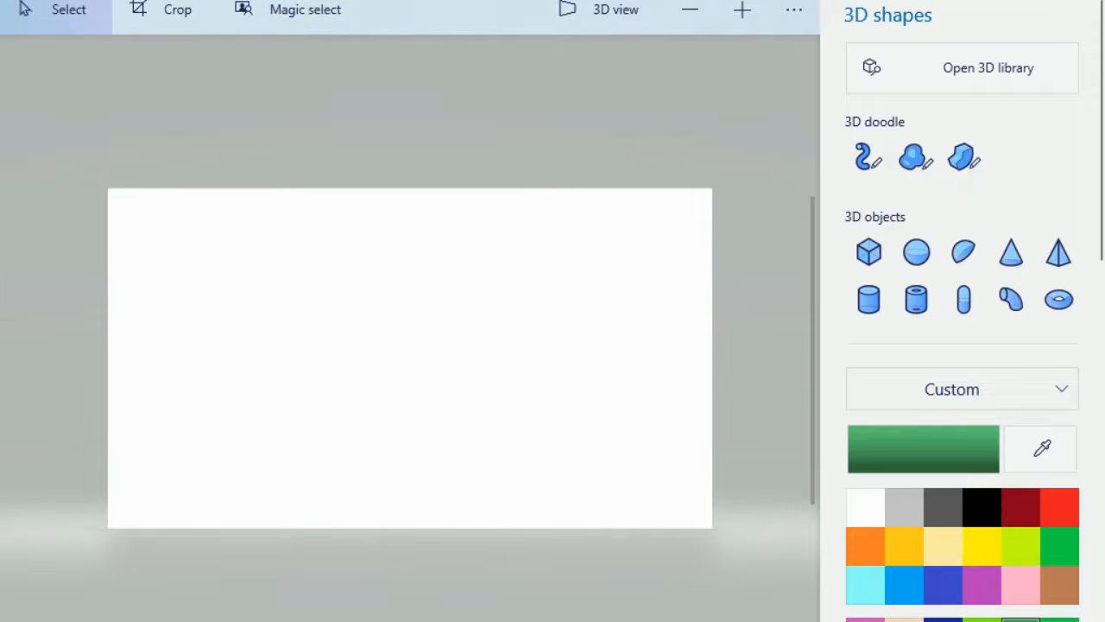
{"action": "left_click", "coordinate": [251, 0]}
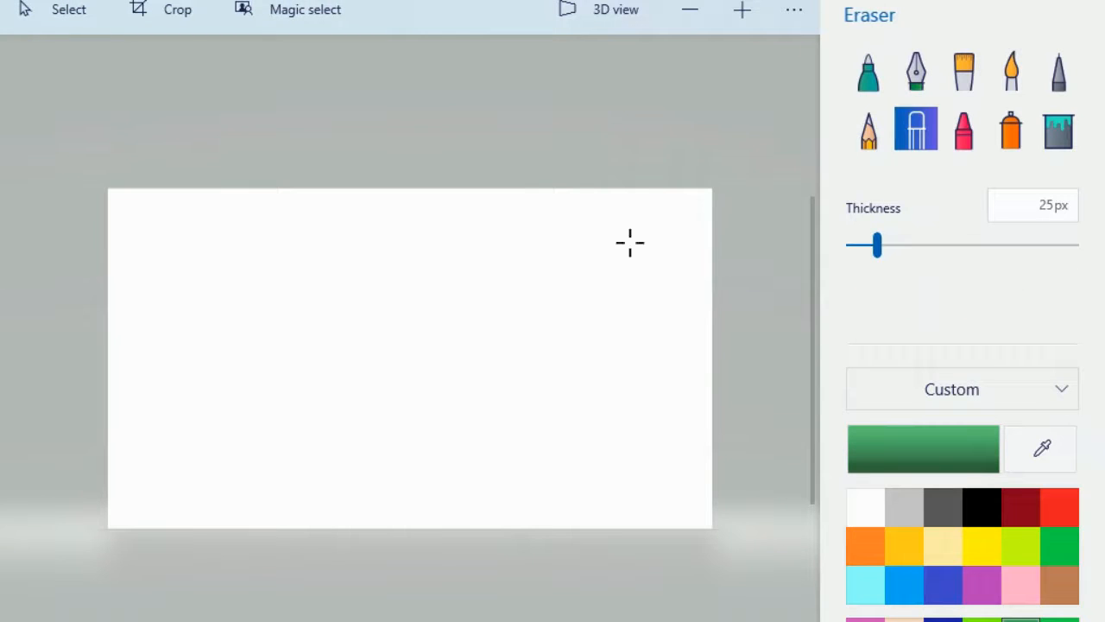
{"action": "left_click", "coordinate": [974, 79]}
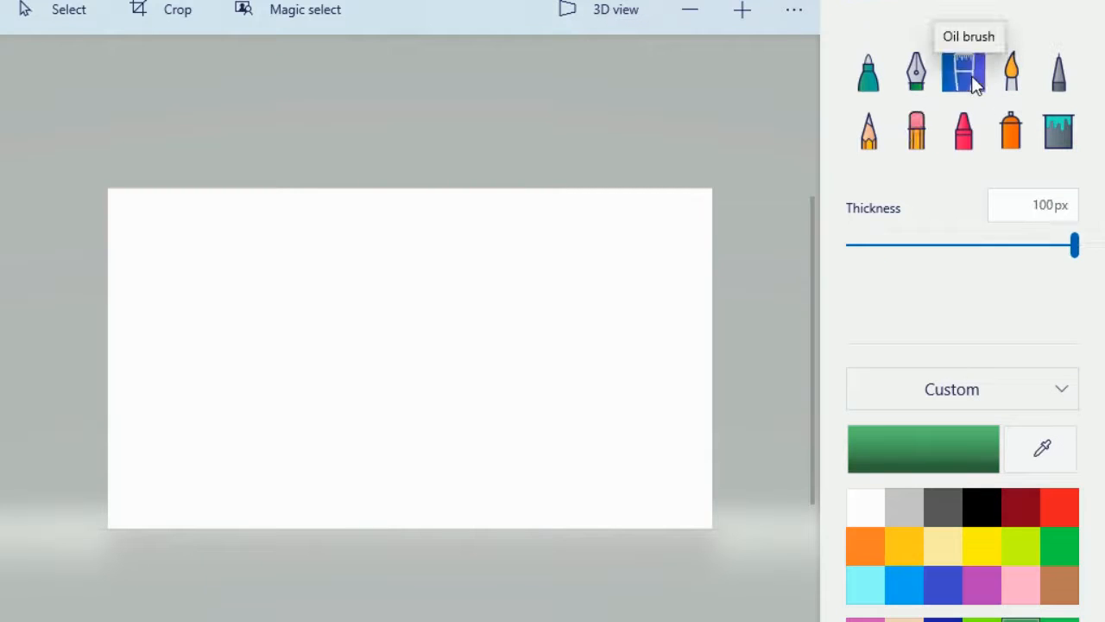
{"action": "left_click", "coordinate": [881, 583]}
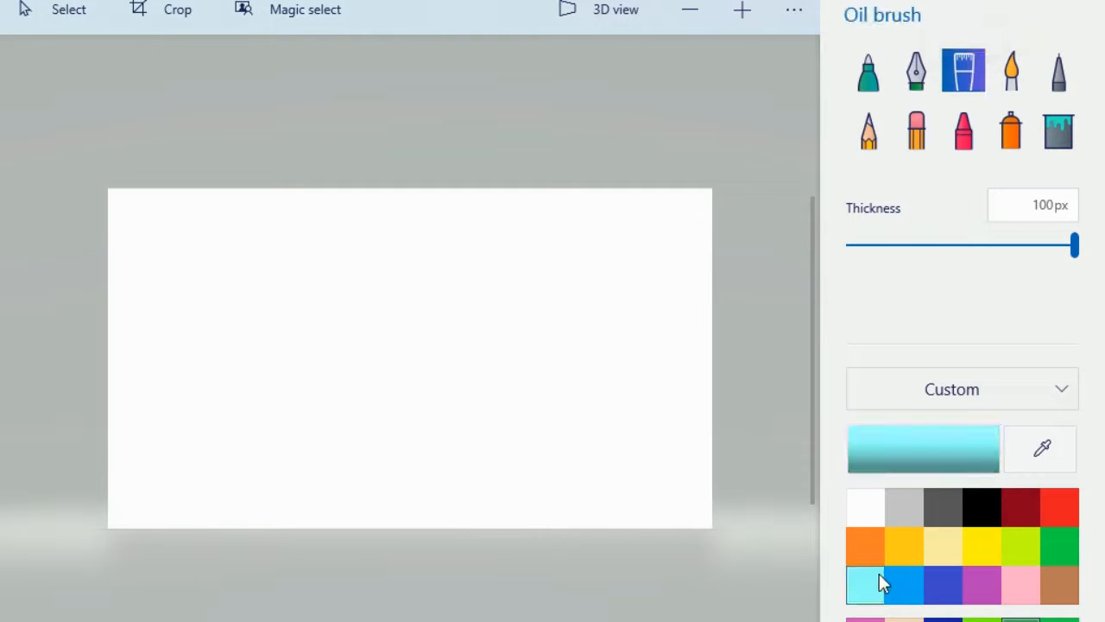
{"action": "left_click", "coordinate": [1068, 122]}
{"action": "left_click", "coordinate": [553, 389]}
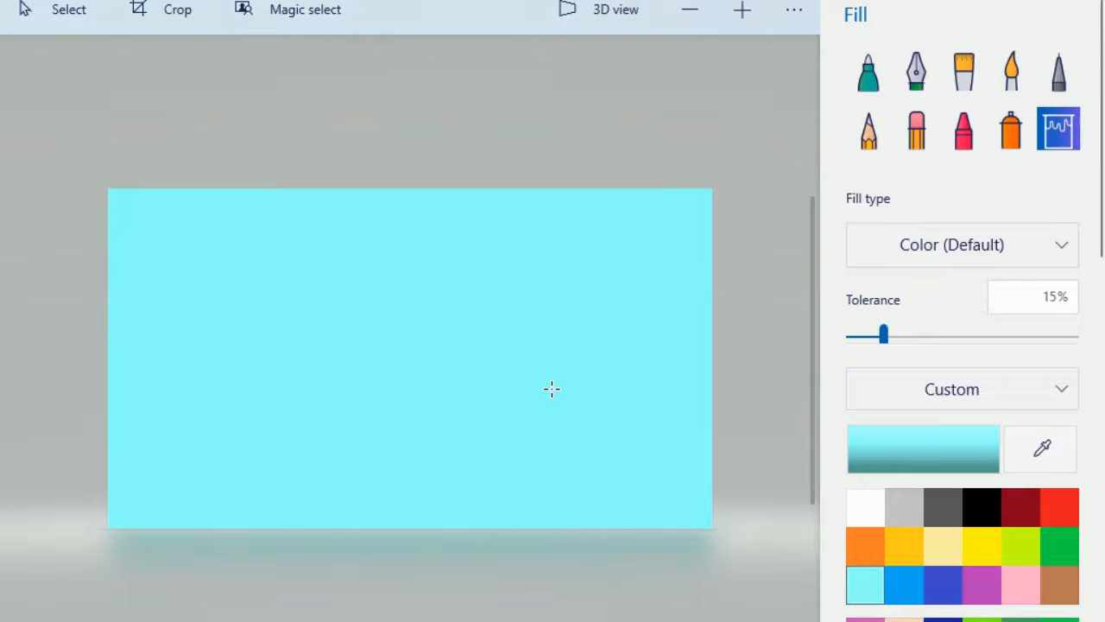
Paint streaky blue sky over the upper half of the canvas with the Watercolor brush at 50 px and 75% opacity.
{"action": "left_click", "coordinate": [904, 585]}
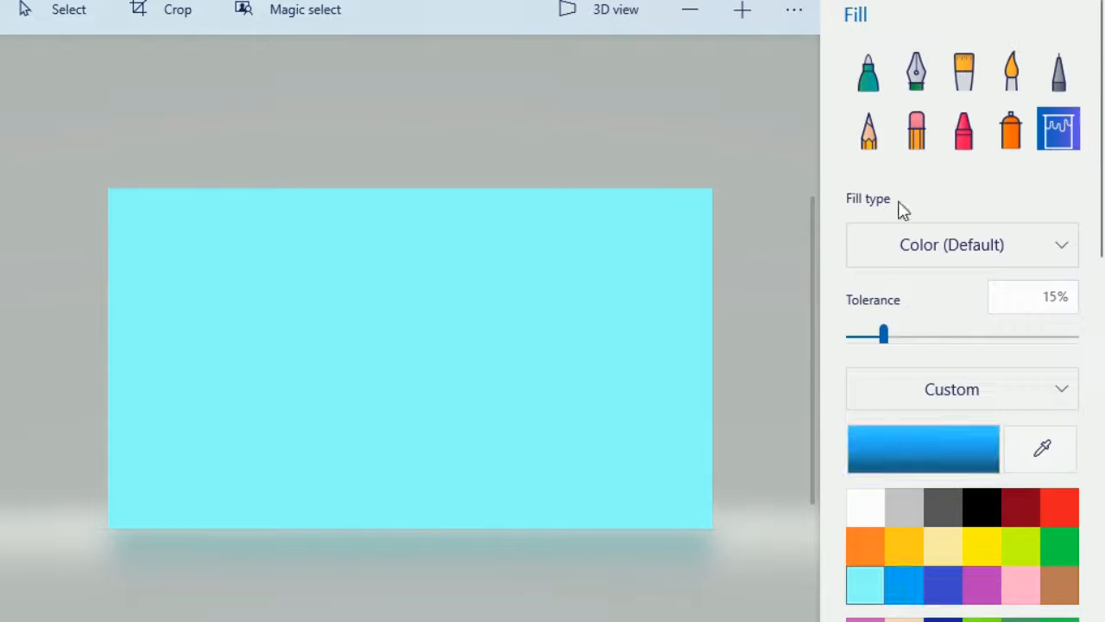
{"action": "left_click", "coordinate": [964, 70]}
{"action": "left_click", "coordinate": [1011, 74]}
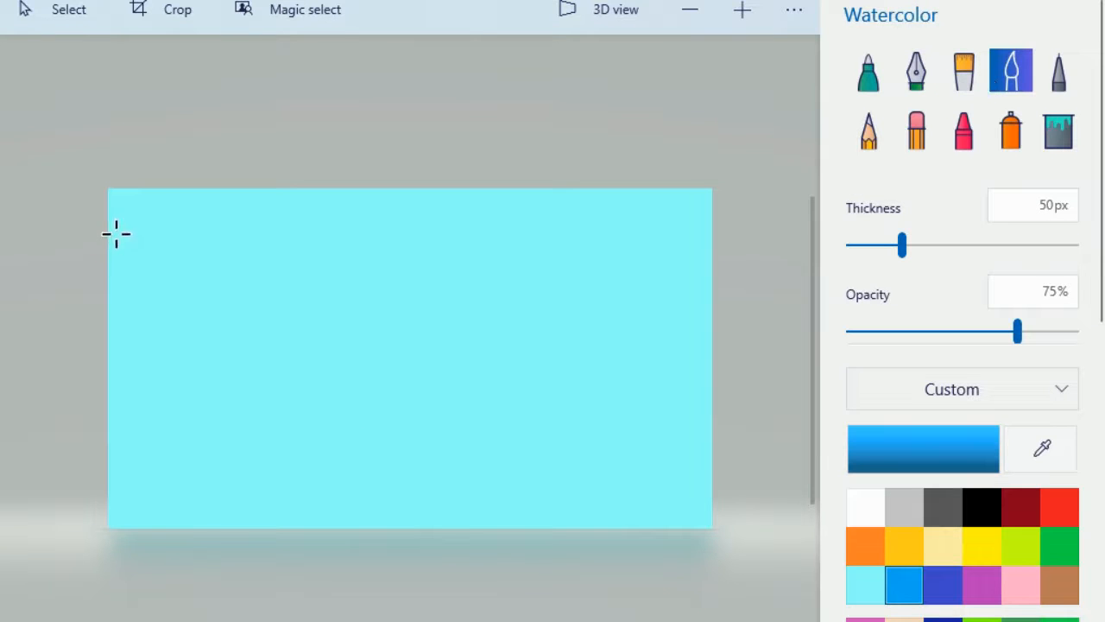
{"action": "mouse_move", "coordinate": [102, 224]}
{"action": "left_mouse_down"}
{"action": "mouse_move", "coordinate": [467, 225]}
{"action": "mouse_move", "coordinate": [624, 204]}
{"action": "mouse_move", "coordinate": [526, 225]}
{"action": "mouse_move", "coordinate": [324, 232]}
{"action": "left_mouse_up"}
{"action": "mouse_move", "coordinate": [517, 215]}
{"action": "left_mouse_down"}
{"action": "mouse_move", "coordinate": [167, 274]}
{"action": "mouse_move", "coordinate": [22, 316]}
{"action": "mouse_move", "coordinate": [184, 222]}
{"action": "mouse_move", "coordinate": [248, 259]}
{"action": "mouse_move", "coordinate": [464, 225]}
{"action": "mouse_move", "coordinate": [153, 192]}
{"action": "mouse_move", "coordinate": [313, 240]}
{"action": "mouse_move", "coordinate": [745, 219]}
{"action": "mouse_move", "coordinate": [436, 284]}
{"action": "mouse_move", "coordinate": [900, 279]}
{"action": "mouse_move", "coordinate": [5, 345]}
{"action": "mouse_move", "coordinate": [461, 271]}
{"action": "mouse_move", "coordinate": [703, 259]}
{"action": "mouse_move", "coordinate": [538, 311]}
{"action": "mouse_move", "coordinate": [636, 313]}
{"action": "mouse_move", "coordinate": [267, 316]}
{"action": "mouse_move", "coordinate": [409, 311]}
{"action": "mouse_move", "coordinate": [589, 344]}
{"action": "mouse_move", "coordinate": [693, 348]}
{"action": "mouse_move", "coordinate": [146, 372]}
{"action": "mouse_move", "coordinate": [265, 355]}
{"action": "mouse_move", "coordinate": [506, 348]}
{"action": "mouse_move", "coordinate": [733, 305]}
{"action": "mouse_move", "coordinate": [674, 219]}
{"action": "mouse_move", "coordinate": [630, 226]}
{"action": "mouse_move", "coordinate": [665, 200]}
{"action": "mouse_move", "coordinate": [457, 247]}
{"action": "mouse_move", "coordinate": [530, 264]}
{"action": "mouse_move", "coordinate": [555, 253]}
{"action": "mouse_move", "coordinate": [130, 267]}
{"action": "mouse_move", "coordinate": [167, 301]}
{"action": "mouse_move", "coordinate": [143, 340]}
{"action": "mouse_move", "coordinate": [168, 340]}
{"action": "mouse_move", "coordinate": [98, 350]}
{"action": "mouse_move", "coordinate": [105, 266]}
{"action": "mouse_move", "coordinate": [203, 352]}
{"action": "left_mouse_up"}
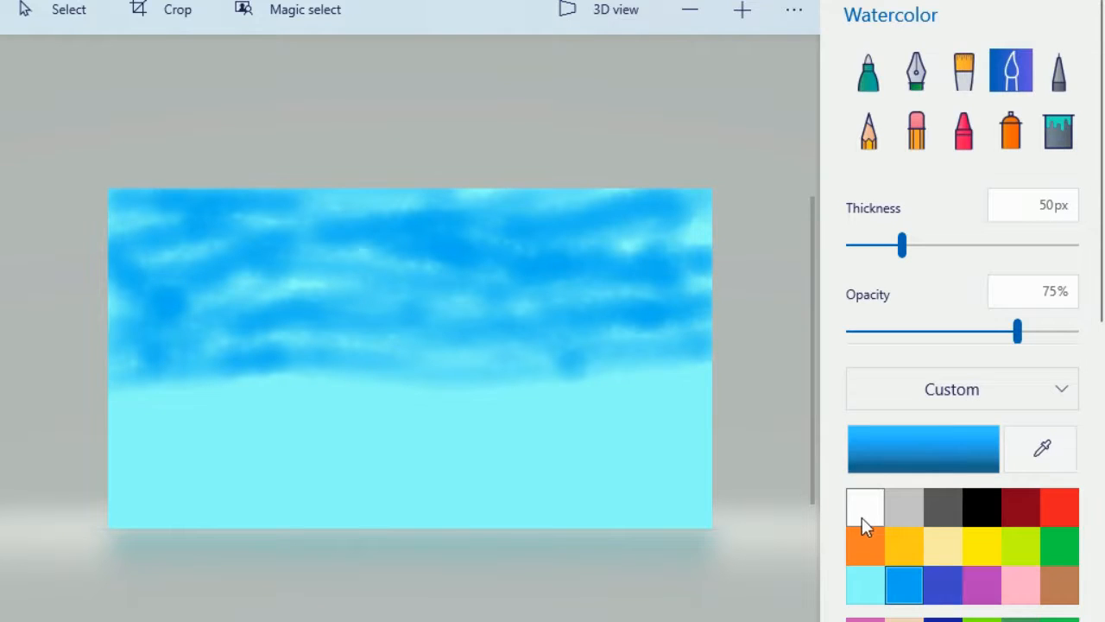
Draw a 5-point curve across the canvas's full width and bend it into a dip on the left and a broad hill on the right.
{"action": "left_click", "coordinate": [865, 518]}
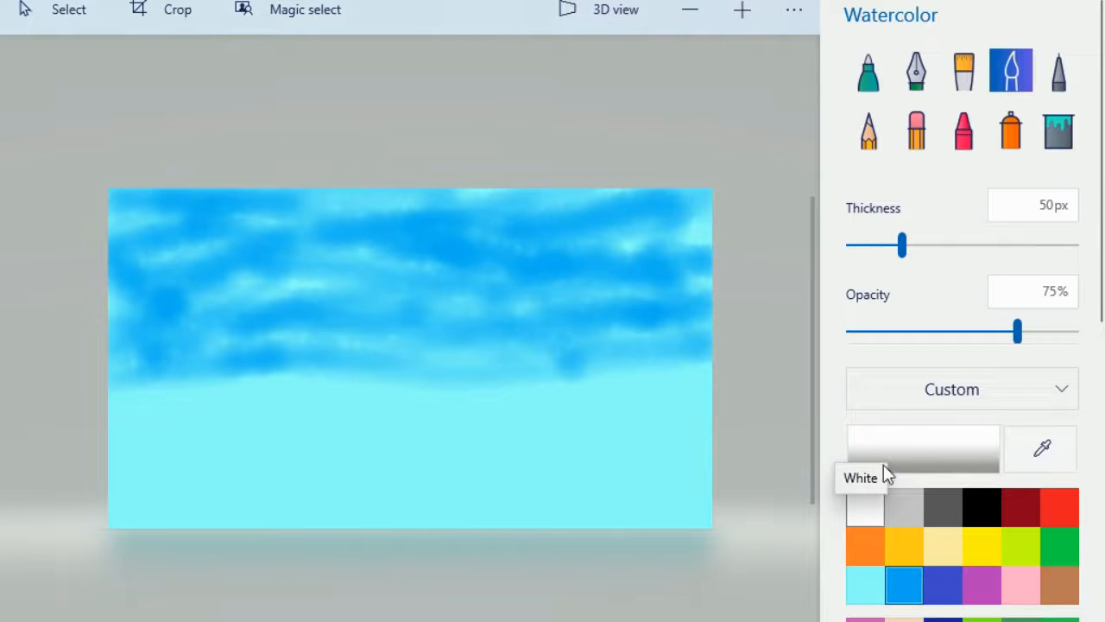
{"action": "left_click", "coordinate": [23, 8]}
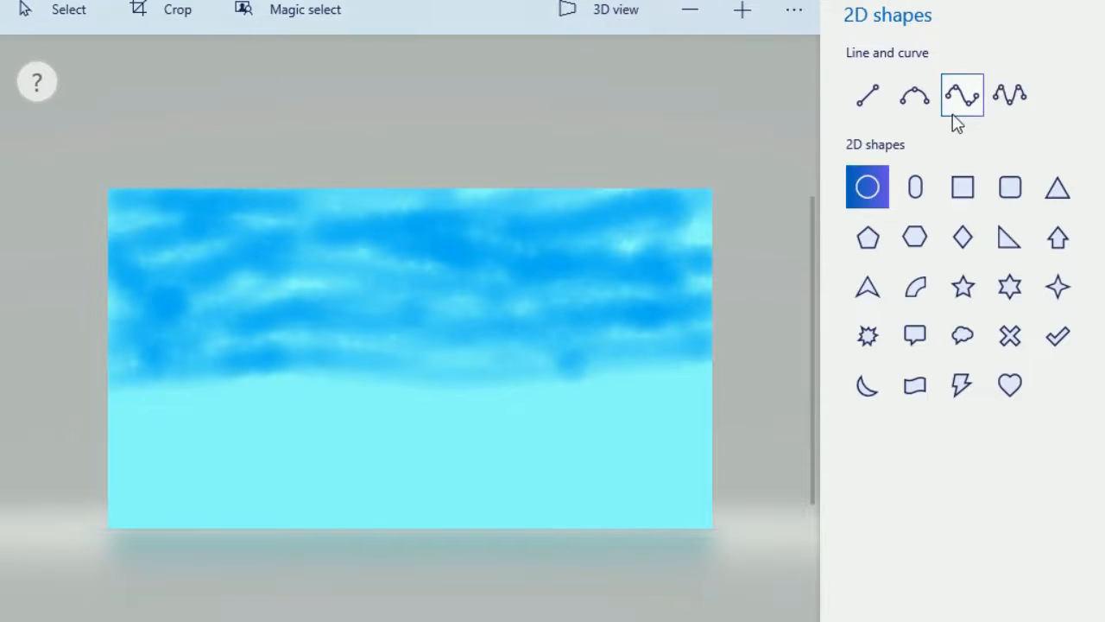
{"action": "left_click", "coordinate": [1010, 96]}
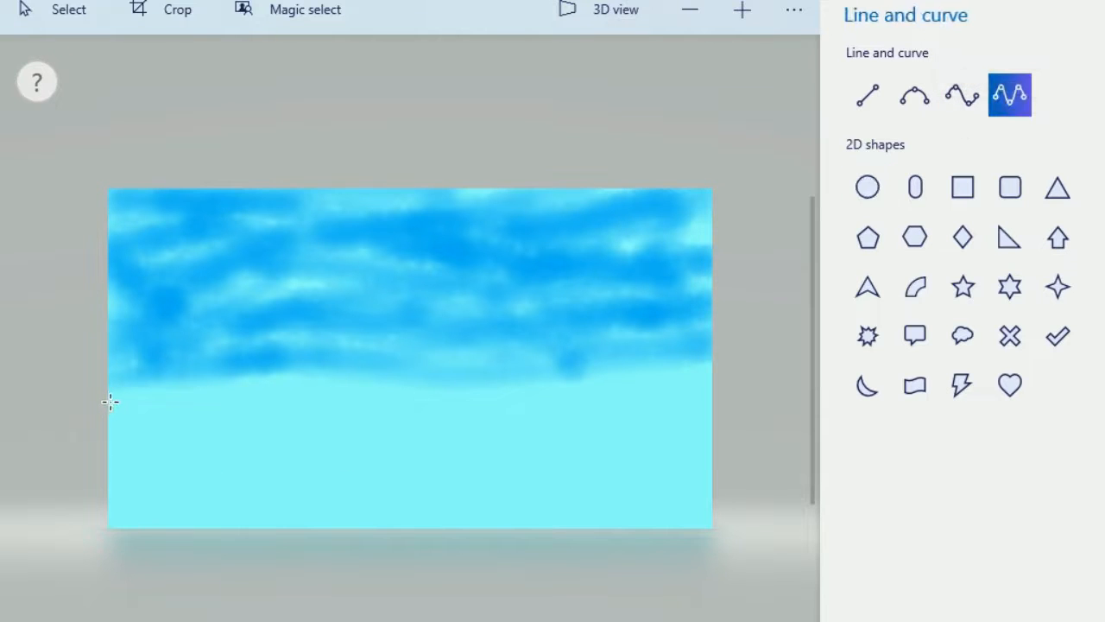
{"action": "mouse_move", "coordinate": [109, 398]}
{"action": "left_mouse_down"}
{"action": "mouse_move", "coordinate": [625, 380]}
{"action": "mouse_move", "coordinate": [710, 393]}
{"action": "left_mouse_up"}
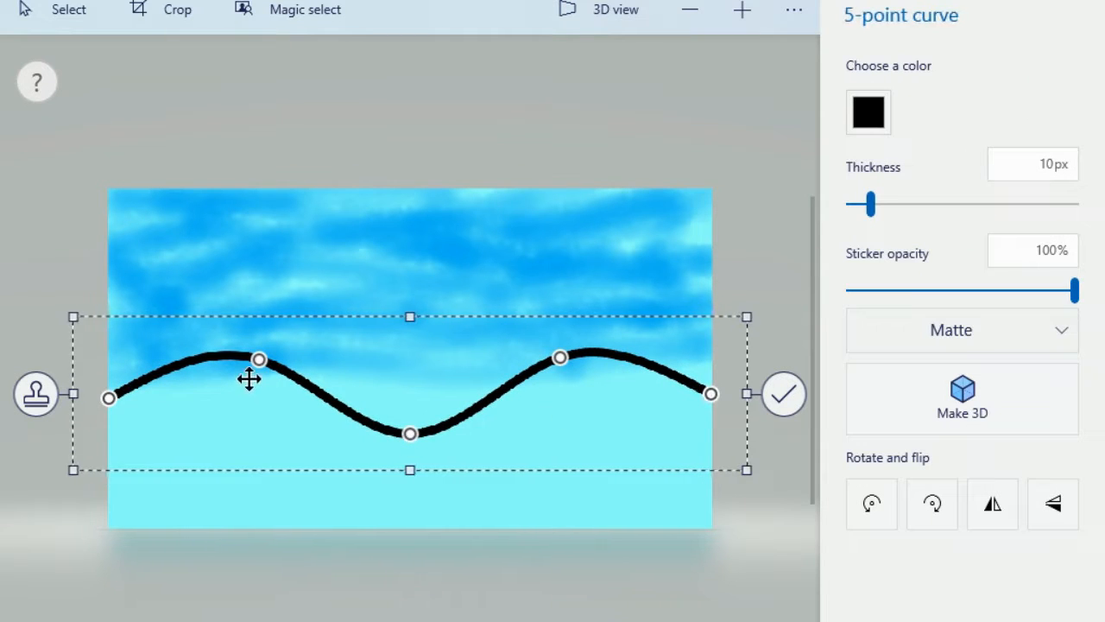
{"action": "left_click_drag", "start_coordinate": [259, 360], "coordinate": [255, 374]}
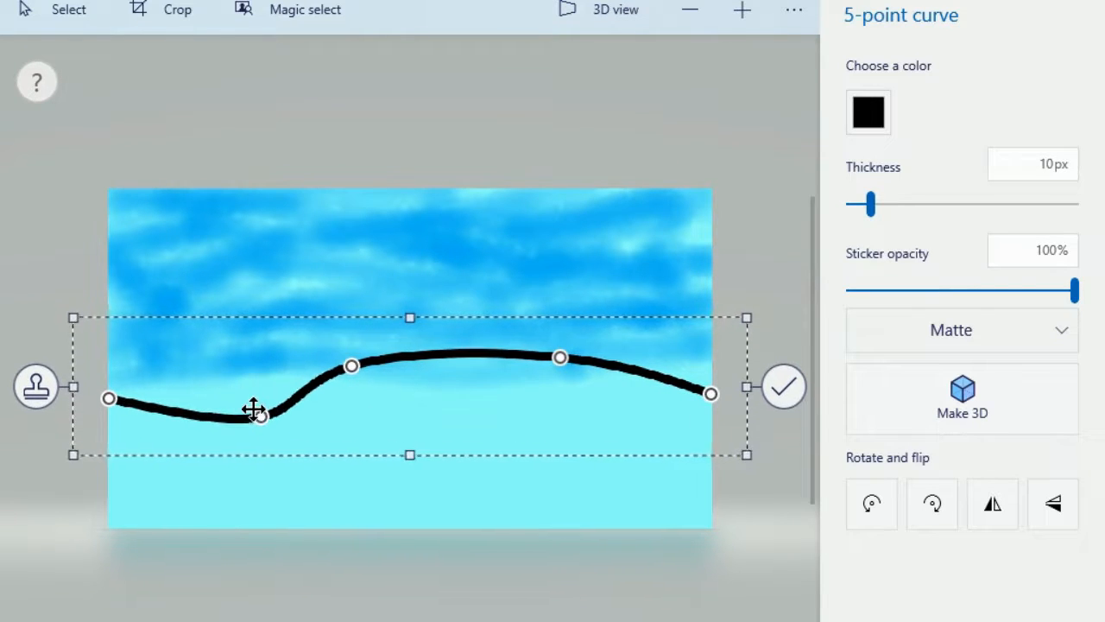
Set the 5-point curve's color to white and its thickness to 100 px.
{"action": "left_click", "coordinate": [868, 112]}
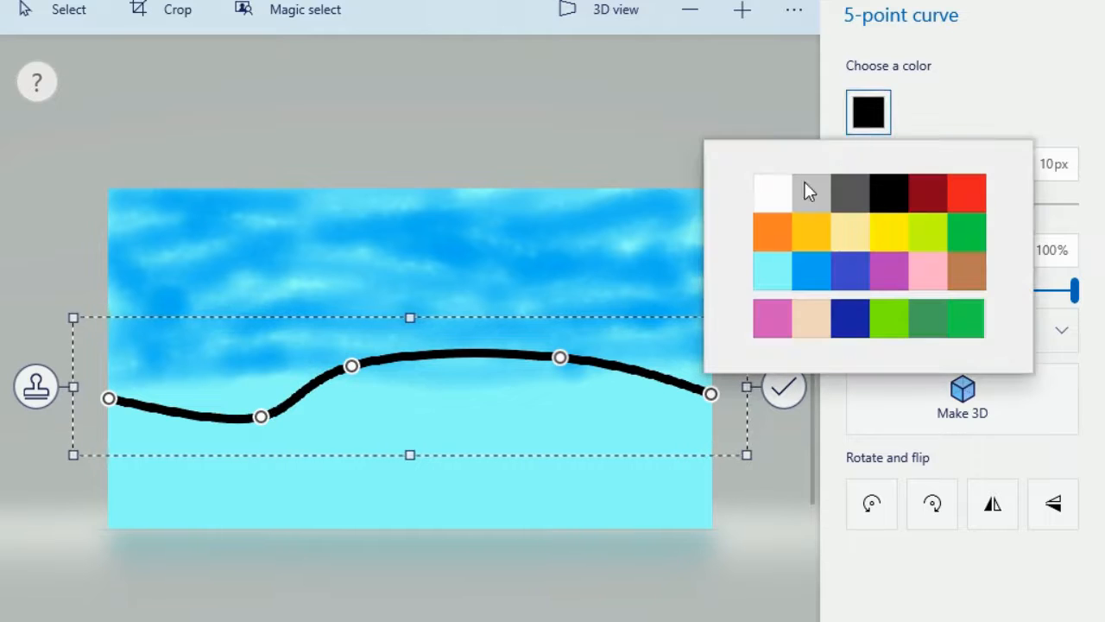
{"action": "left_click", "coordinate": [774, 193]}
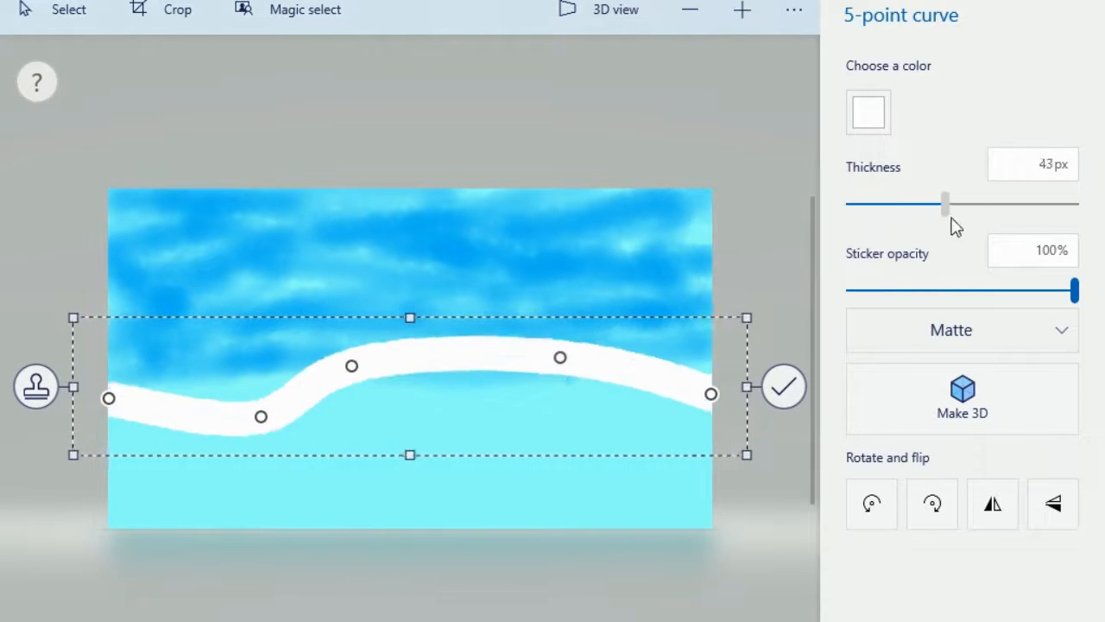
{"action": "left_click_drag", "start_coordinate": [931, 204], "coordinate": [1096, 205]}
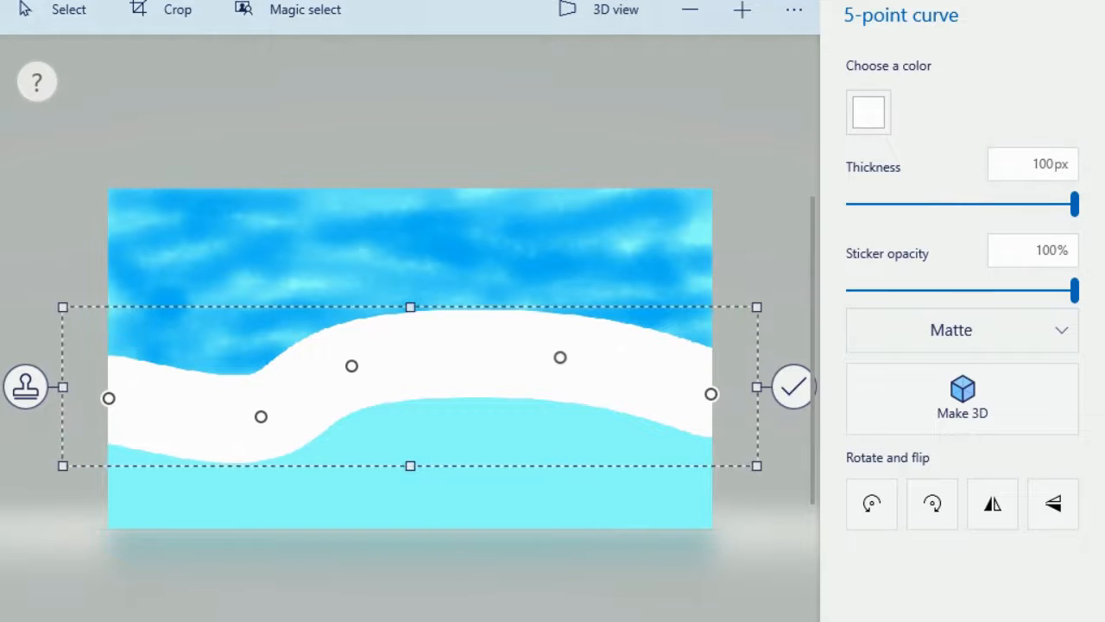
Move the white curve down to the canvas's lower half, stretch it into a taller snow hill and commit it.
{"action": "left_click_drag", "start_coordinate": [461, 338], "coordinate": [452, 414]}
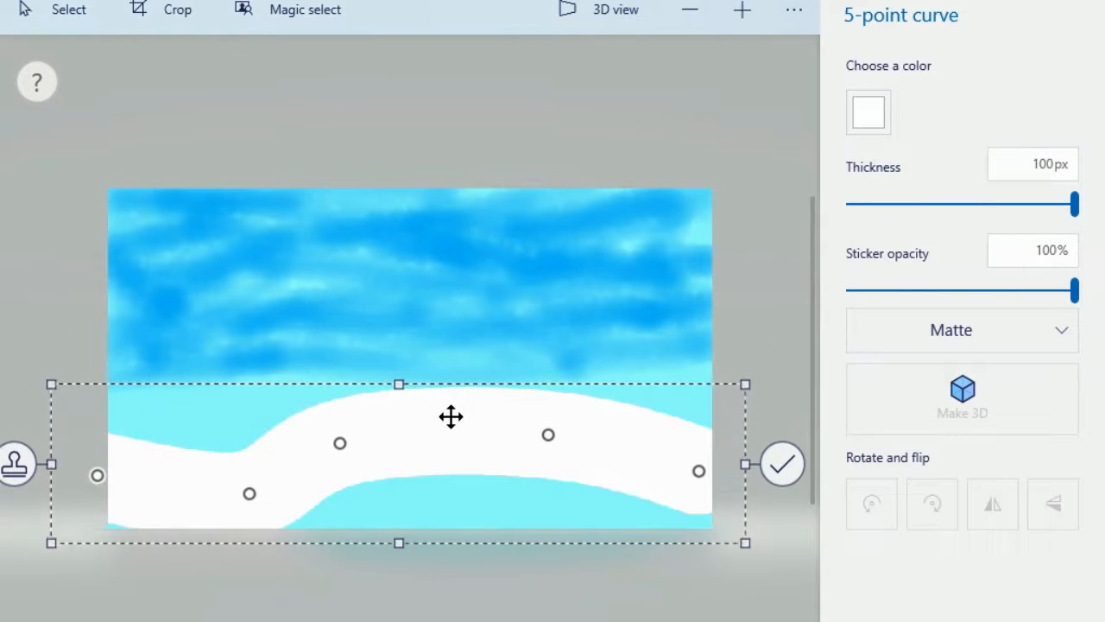
{"action": "left_click_drag", "start_coordinate": [399, 383], "coordinate": [398, 365]}
{"action": "left_click_drag", "start_coordinate": [399, 542], "coordinate": [408, 569]}
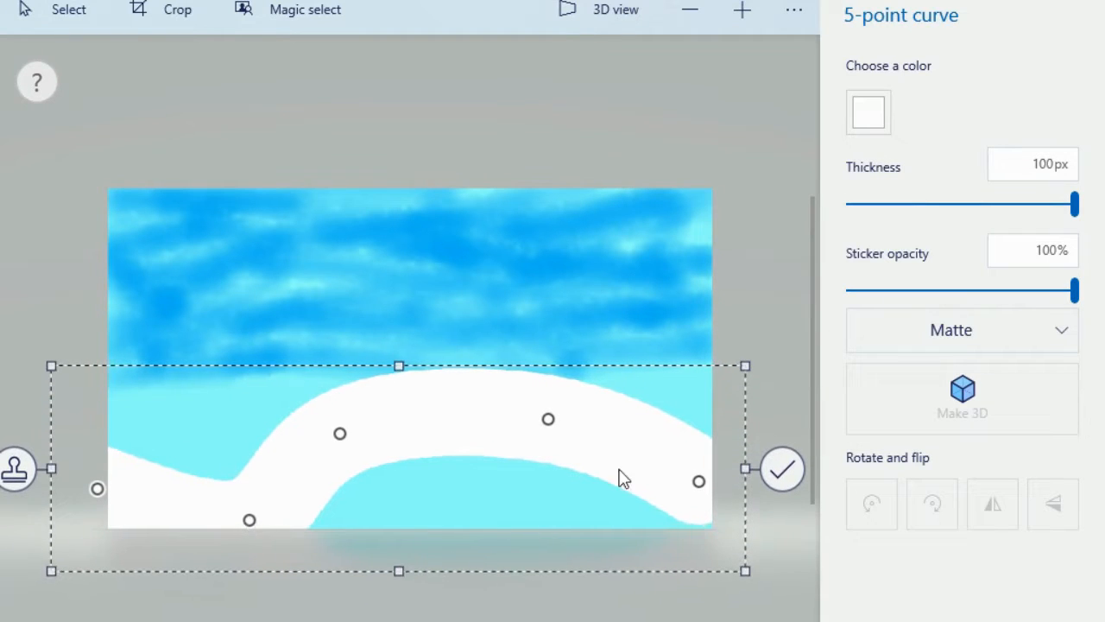
{"action": "left_click_drag", "start_coordinate": [747, 574], "coordinate": [762, 585]}
{"action": "left_click_drag", "start_coordinate": [405, 366], "coordinate": [407, 340]}
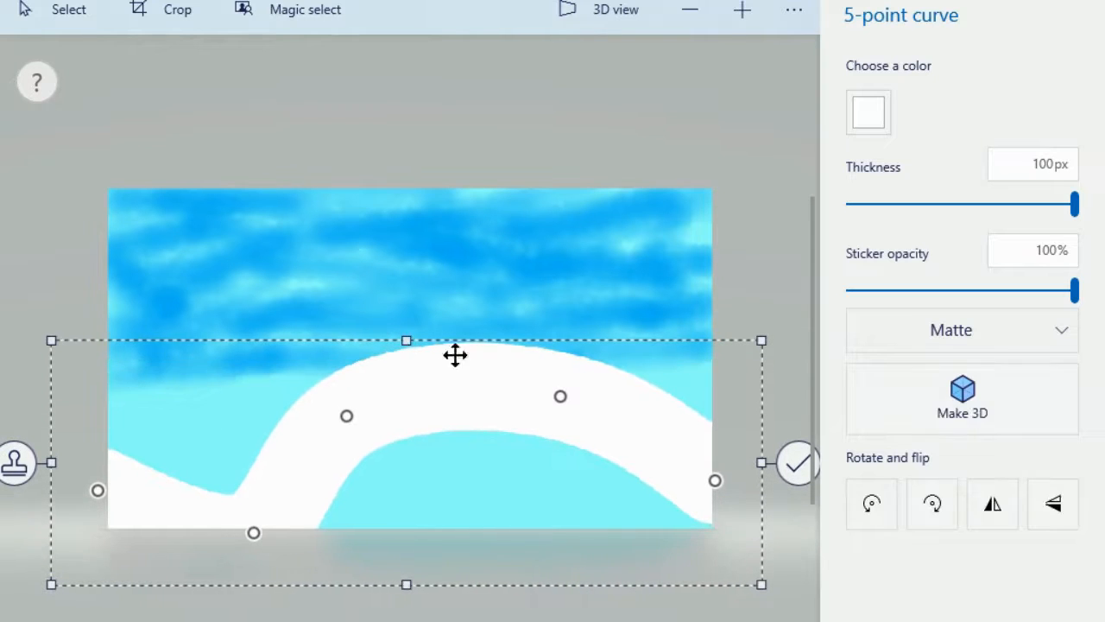
{"action": "left_click", "coordinate": [757, 219]}
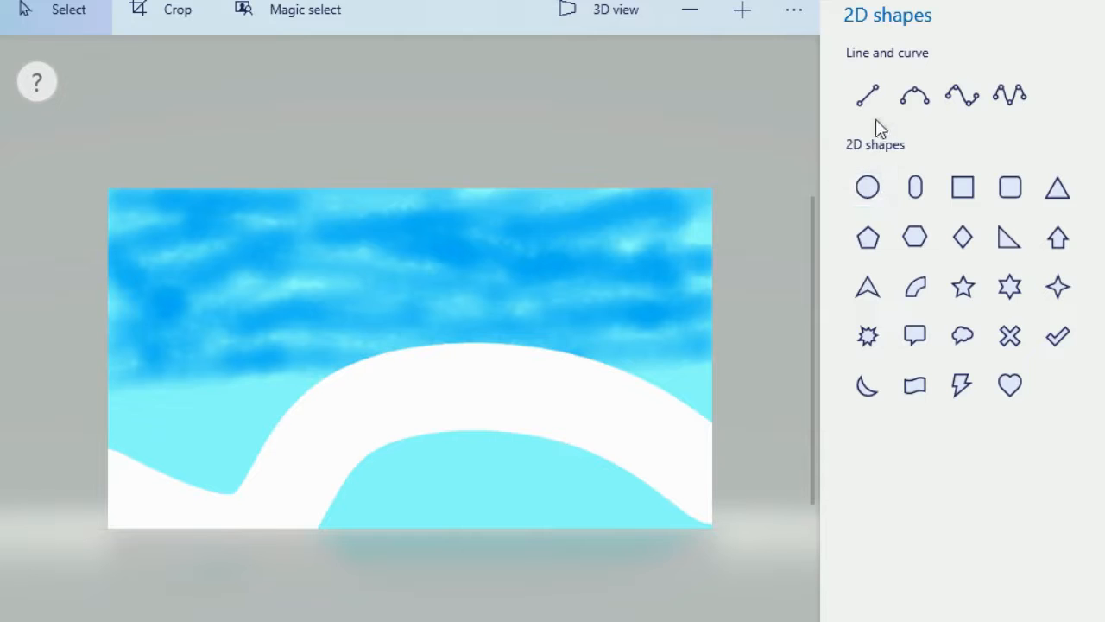
Draw a white 4-point curve 100 px thick over the left end of the snow hill and give it a Gloss finish.
{"action": "left_click", "coordinate": [961, 101]}
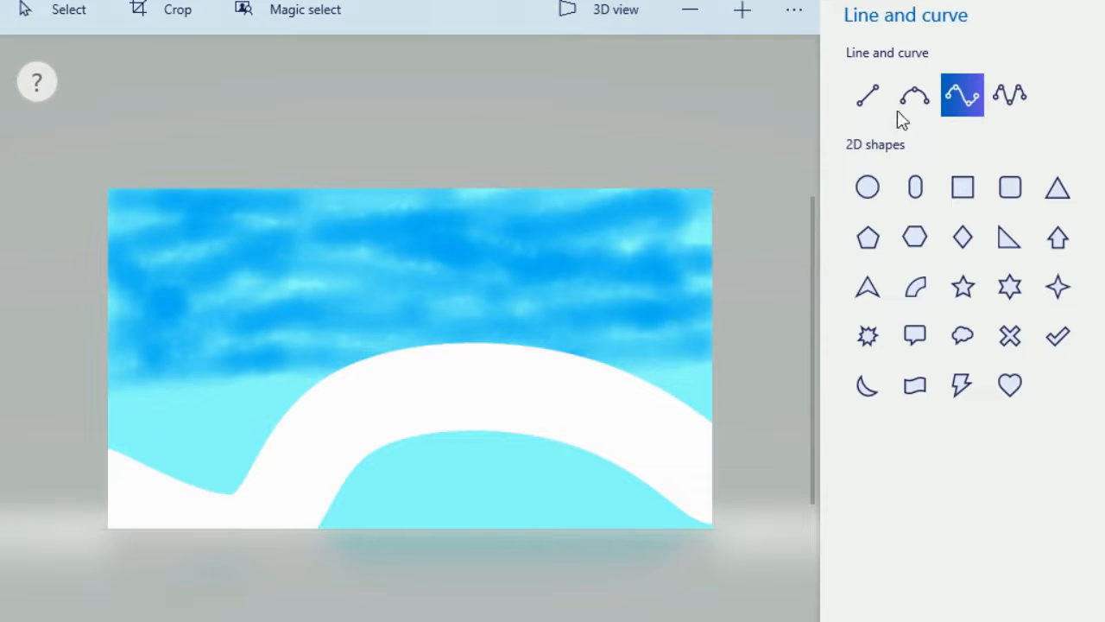
{"action": "mouse_move", "coordinate": [98, 382]}
{"action": "left_mouse_down"}
{"action": "mouse_move", "coordinate": [259, 358]}
{"action": "mouse_move", "coordinate": [313, 369]}
{"action": "left_mouse_up"}
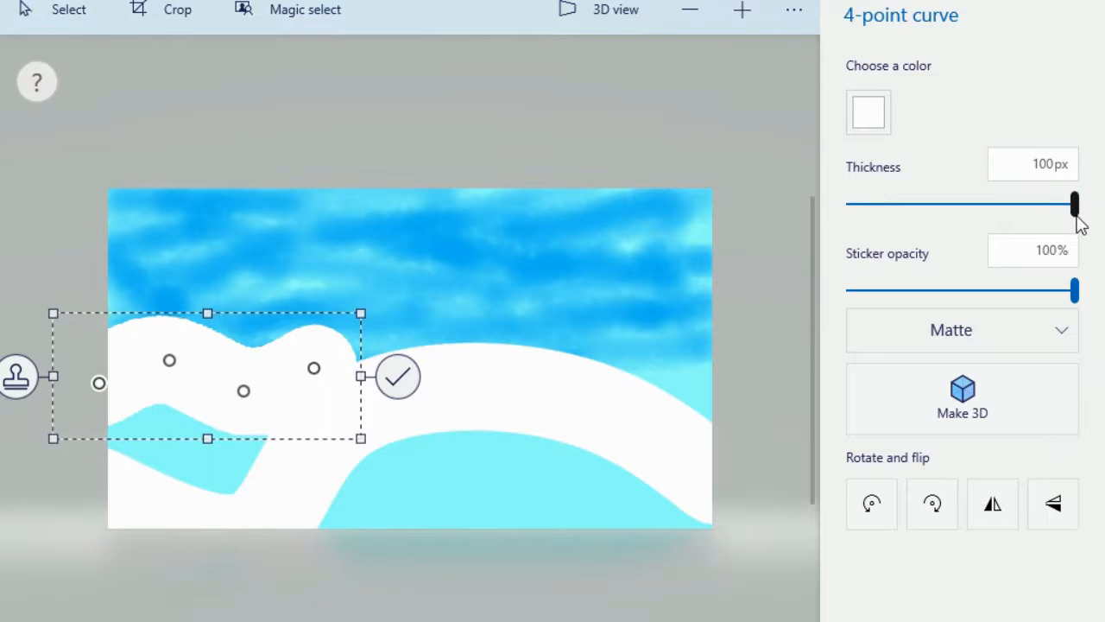
{"action": "left_click", "coordinate": [989, 336]}
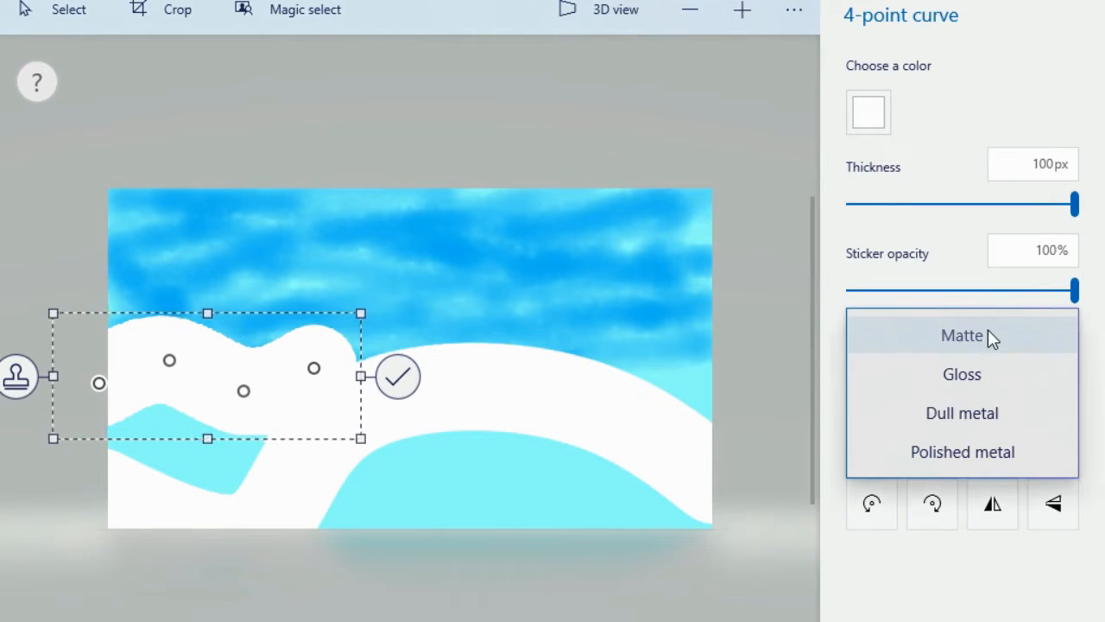
{"action": "left_click", "coordinate": [984, 376]}
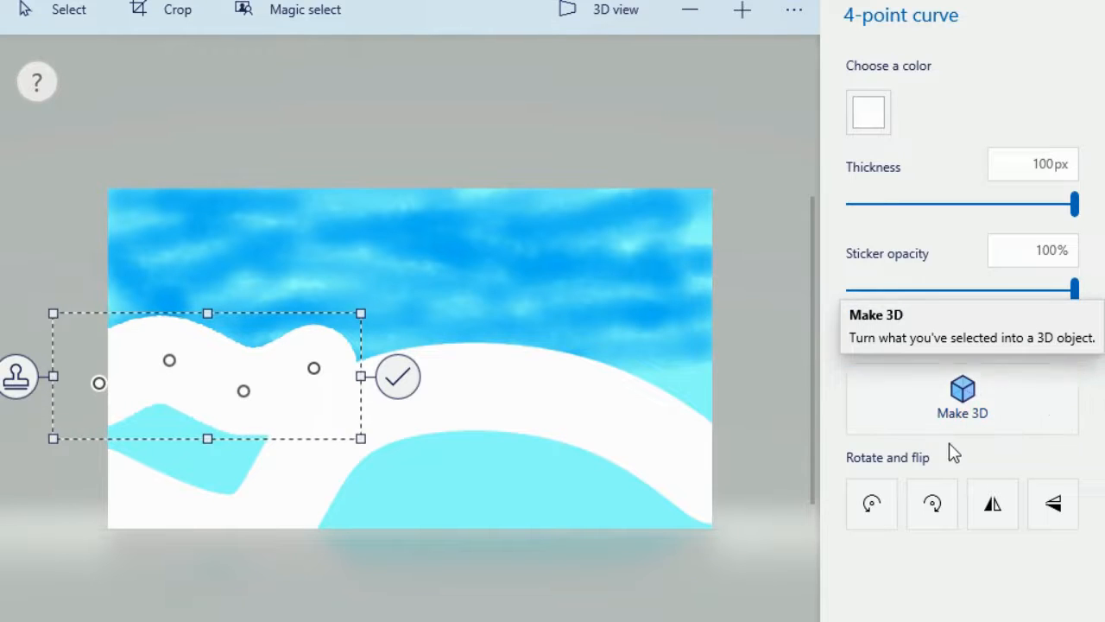
Reshape and widen the 4-point curve so it spreads along the snow to the canvas's lower right corner, and commit it.
{"action": "left_click_drag", "start_coordinate": [238, 390], "coordinate": [197, 454]}
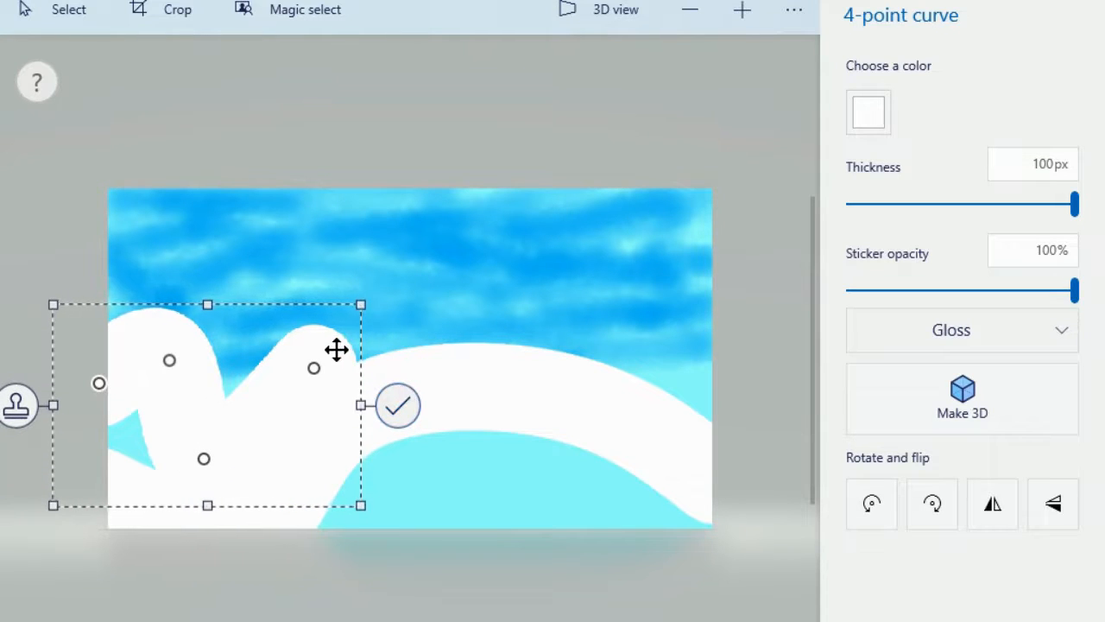
{"action": "left_click_drag", "start_coordinate": [361, 405], "coordinate": [490, 407]}
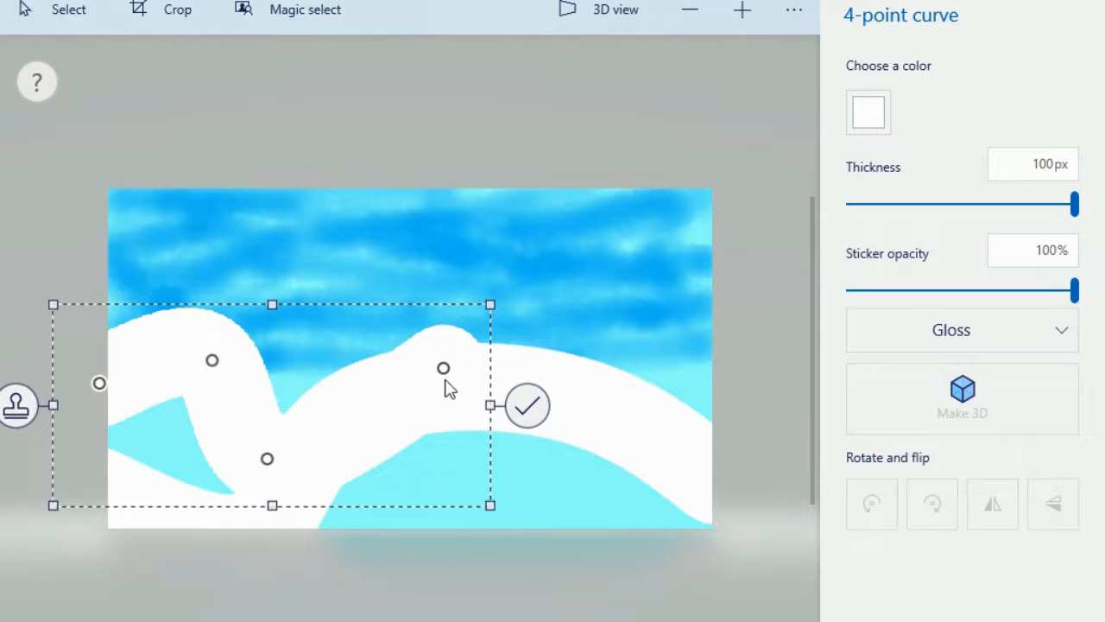
{"action": "left_click_drag", "start_coordinate": [452, 372], "coordinate": [701, 487]}
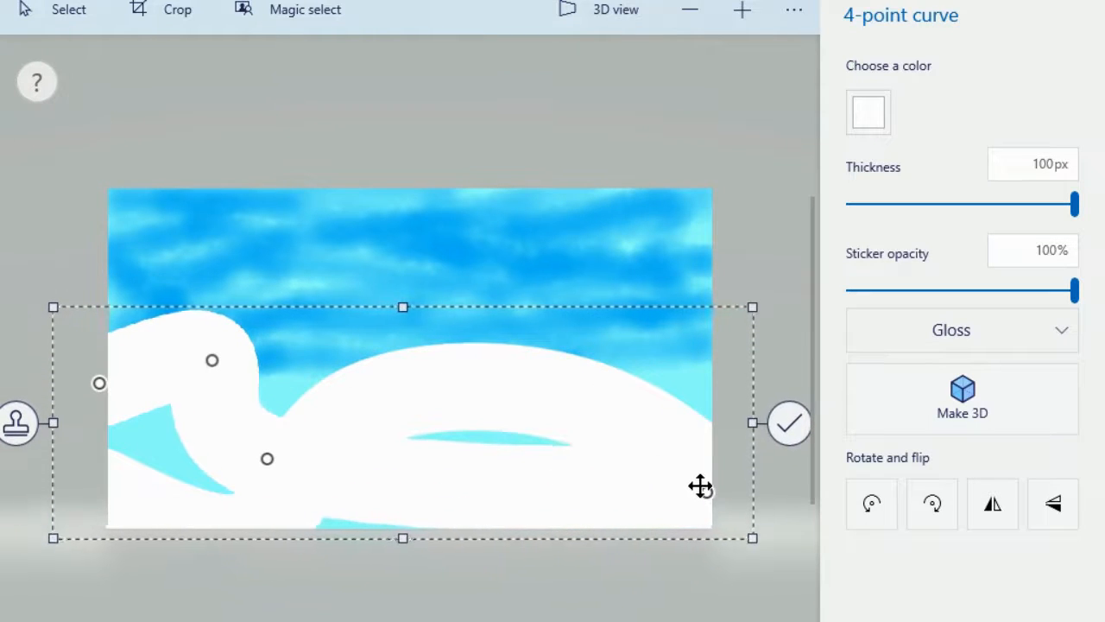
{"action": "left_click", "coordinate": [789, 427]}
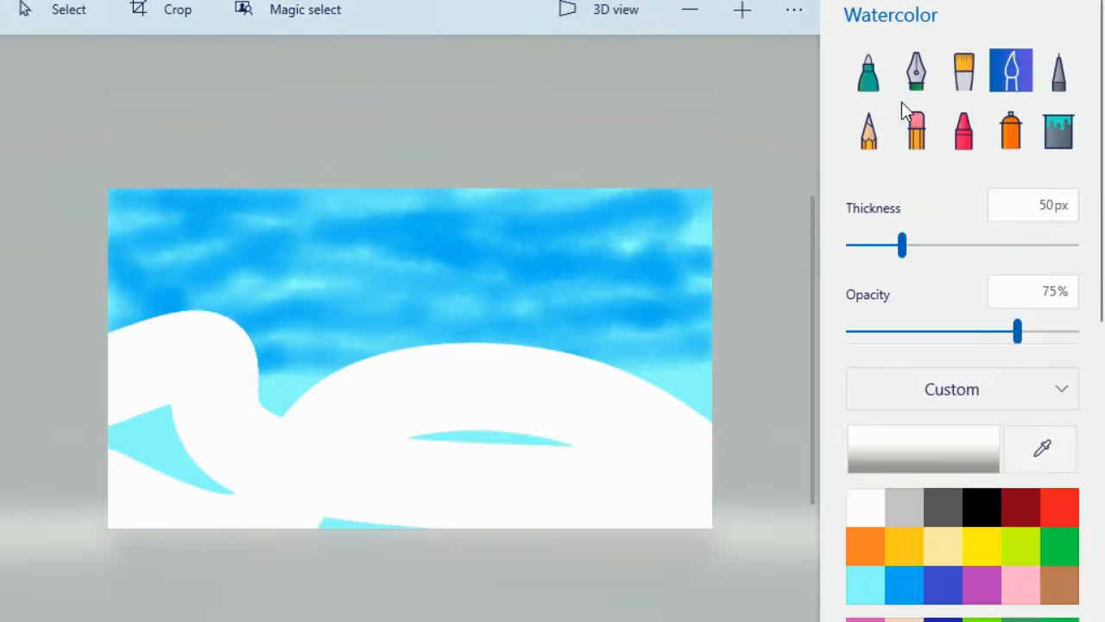
Spray white at 75 px thickness and 25% opacity over the snow's gaps and valleys, and add faint clouds across the sky.
{"action": "left_click", "coordinate": [1011, 128]}
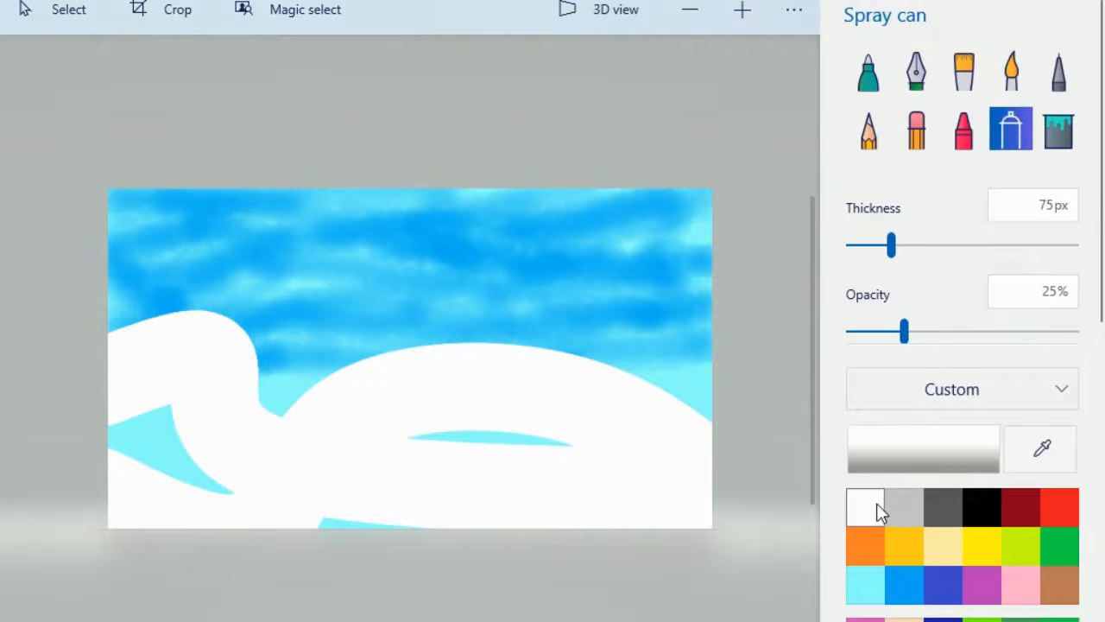
{"action": "mouse_move", "coordinate": [426, 444]}
{"action": "left_mouse_down"}
{"action": "mouse_move", "coordinate": [562, 437]}
{"action": "mouse_move", "coordinate": [515, 445]}
{"action": "left_mouse_up"}
{"action": "mouse_move", "coordinate": [276, 397]}
{"action": "left_mouse_down"}
{"action": "mouse_move", "coordinate": [293, 382]}
{"action": "mouse_move", "coordinate": [264, 405]}
{"action": "mouse_move", "coordinate": [279, 406]}
{"action": "left_mouse_up"}
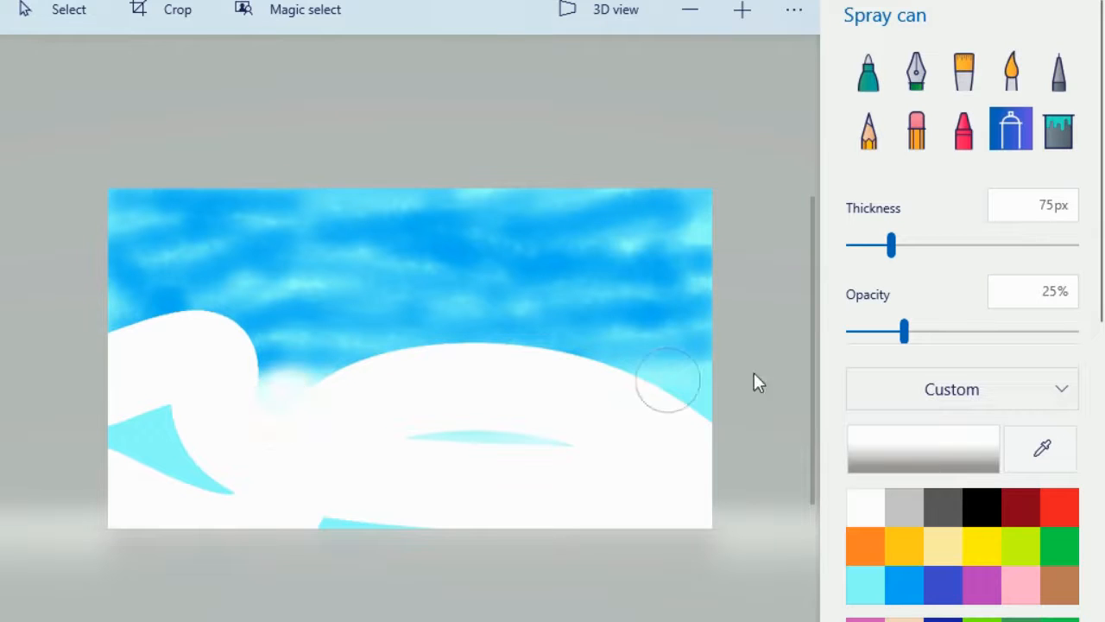
{"action": "left_click_drag", "start_coordinate": [676, 393], "coordinate": [647, 400]}
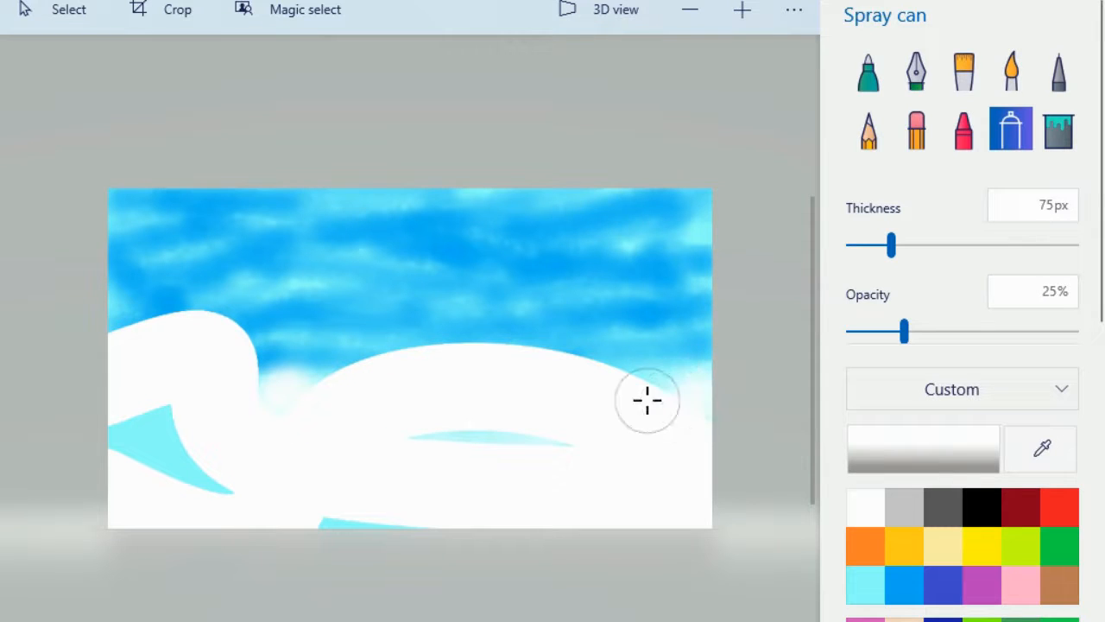
{"action": "left_click_drag", "start_coordinate": [260, 258], "coordinate": [428, 240]}
{"action": "mouse_move", "coordinate": [178, 233]}
{"action": "left_mouse_down"}
{"action": "mouse_move", "coordinate": [420, 213]}
{"action": "mouse_move", "coordinate": [699, 232]}
{"action": "left_mouse_up"}
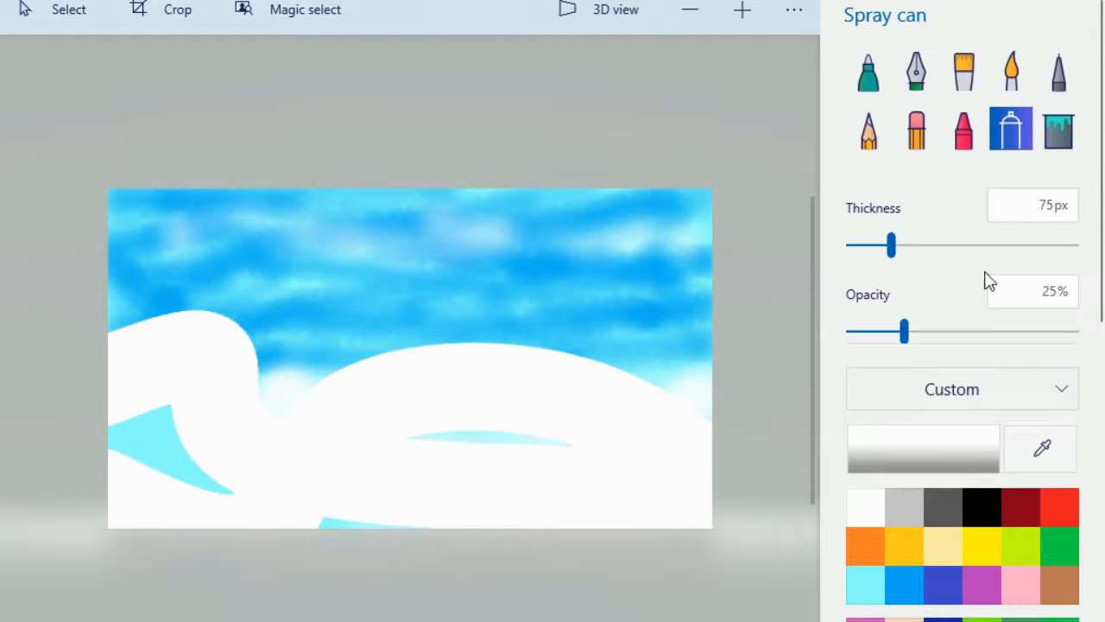
Paint textured white snow over the hills and remaining turquoise gaps with the Oil brush, reducing its thickness to 52 px for the final strokes.
{"action": "left_click", "coordinate": [1001, 84]}
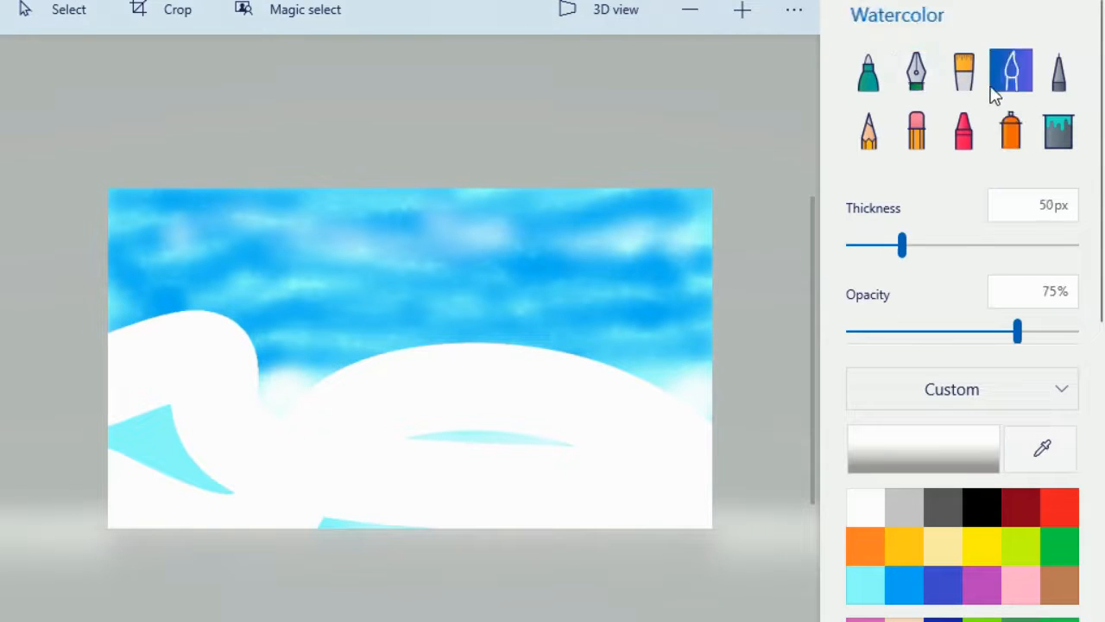
{"action": "left_click", "coordinate": [964, 71]}
{"action": "mouse_move", "coordinate": [164, 423]}
{"action": "left_mouse_down"}
{"action": "mouse_move", "coordinate": [136, 440]}
{"action": "mouse_move", "coordinate": [222, 496]}
{"action": "mouse_move", "coordinate": [336, 512]}
{"action": "mouse_move", "coordinate": [434, 510]}
{"action": "left_mouse_up"}
{"action": "mouse_move", "coordinate": [389, 442]}
{"action": "left_mouse_down"}
{"action": "mouse_move", "coordinate": [633, 434]}
{"action": "mouse_move", "coordinate": [648, 394]}
{"action": "mouse_move", "coordinate": [718, 370]}
{"action": "left_mouse_up"}
{"action": "left_click_drag", "start_coordinate": [637, 458], "coordinate": [691, 475]}
{"action": "left_click_drag", "start_coordinate": [1073, 250], "coordinate": [956, 263]}
{"action": "mouse_move", "coordinate": [241, 424]}
{"action": "left_mouse_down"}
{"action": "mouse_move", "coordinate": [627, 521]}
{"action": "mouse_move", "coordinate": [393, 548]}
{"action": "left_mouse_up"}
{"action": "mouse_move", "coordinate": [93, 452]}
{"action": "left_mouse_down"}
{"action": "mouse_move", "coordinate": [251, 423]}
{"action": "mouse_move", "coordinate": [165, 375]}
{"action": "mouse_move", "coordinate": [230, 343]}
{"action": "mouse_move", "coordinate": [368, 372]}
{"action": "mouse_move", "coordinate": [230, 415]}
{"action": "mouse_move", "coordinate": [345, 406]}
{"action": "mouse_move", "coordinate": [215, 382]}
{"action": "mouse_move", "coordinate": [393, 377]}
{"action": "mouse_move", "coordinate": [437, 360]}
{"action": "mouse_move", "coordinate": [706, 364]}
{"action": "left_mouse_up"}
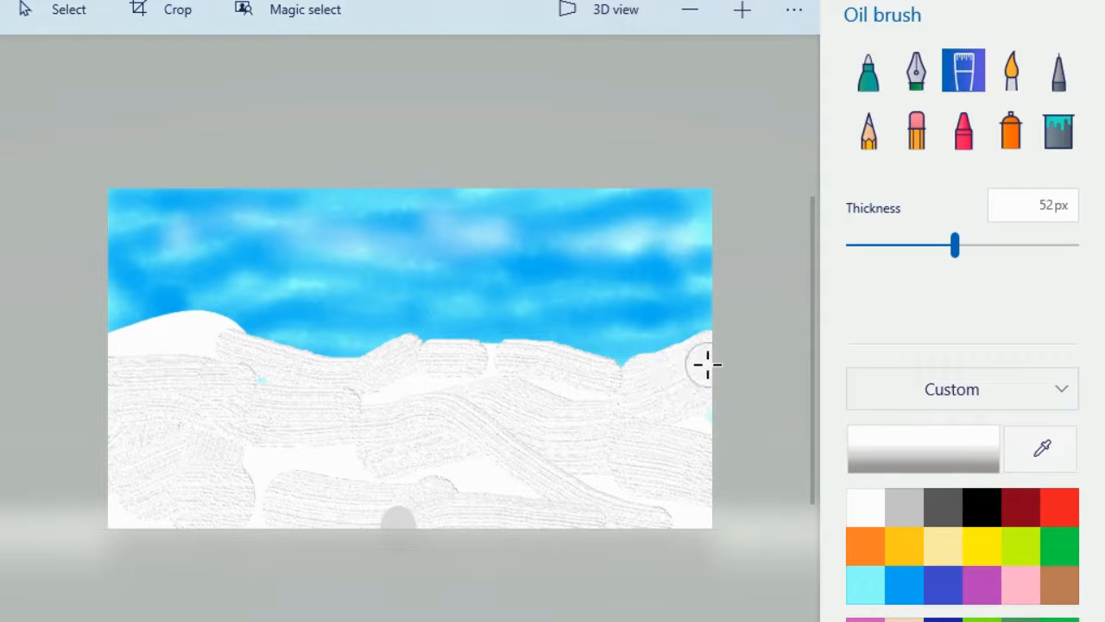
Cover the smooth top of the far-left hill and the small turquoise gap beneath it with white oil strokes at 52 px.
{"action": "left_click_drag", "start_coordinate": [259, 316], "coordinate": [112, 358]}
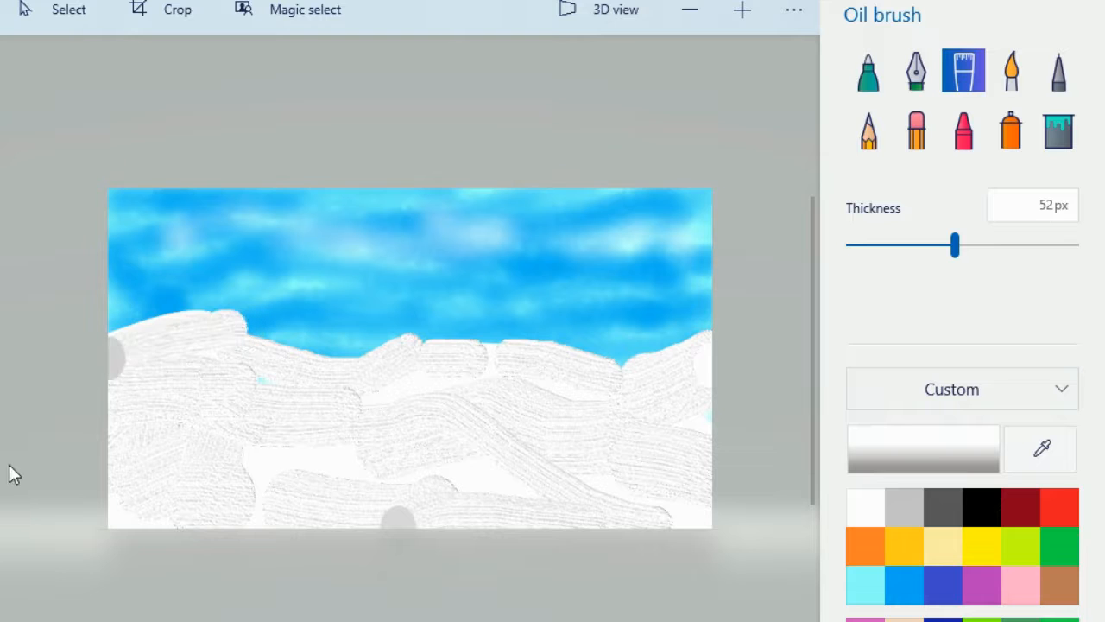
{"action": "left_click_drag", "start_coordinate": [271, 387], "coordinate": [264, 380]}
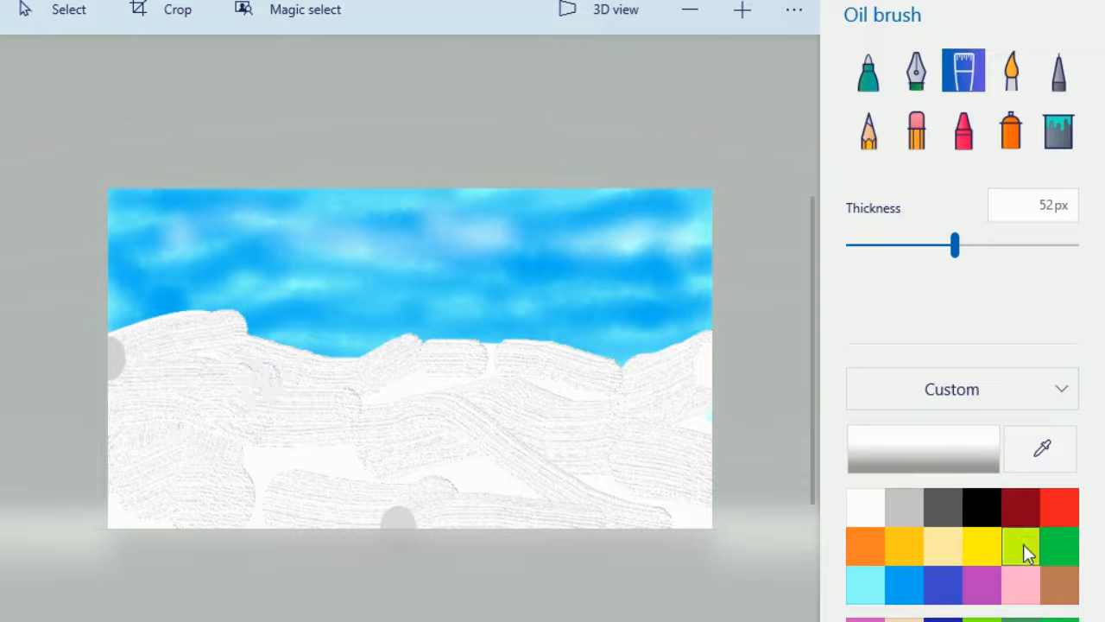
Mix a pale green, #a8e4b9, as the custom color, starting from the saved #43a55f green.
{"action": "left_click", "coordinate": [1022, 617]}
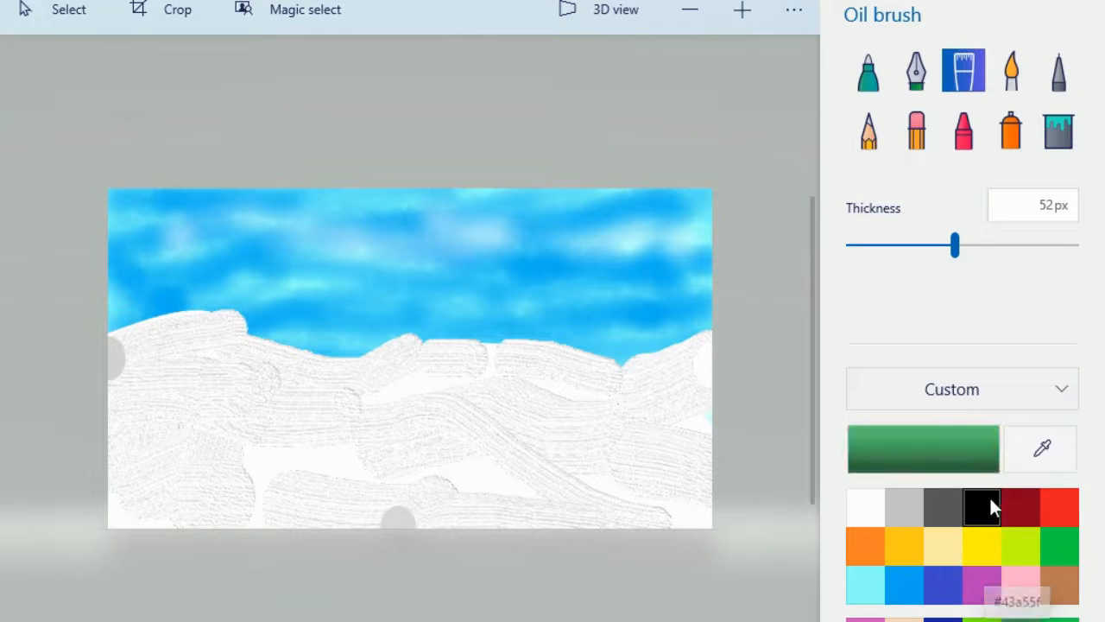
{"action": "left_click", "coordinate": [911, 463]}
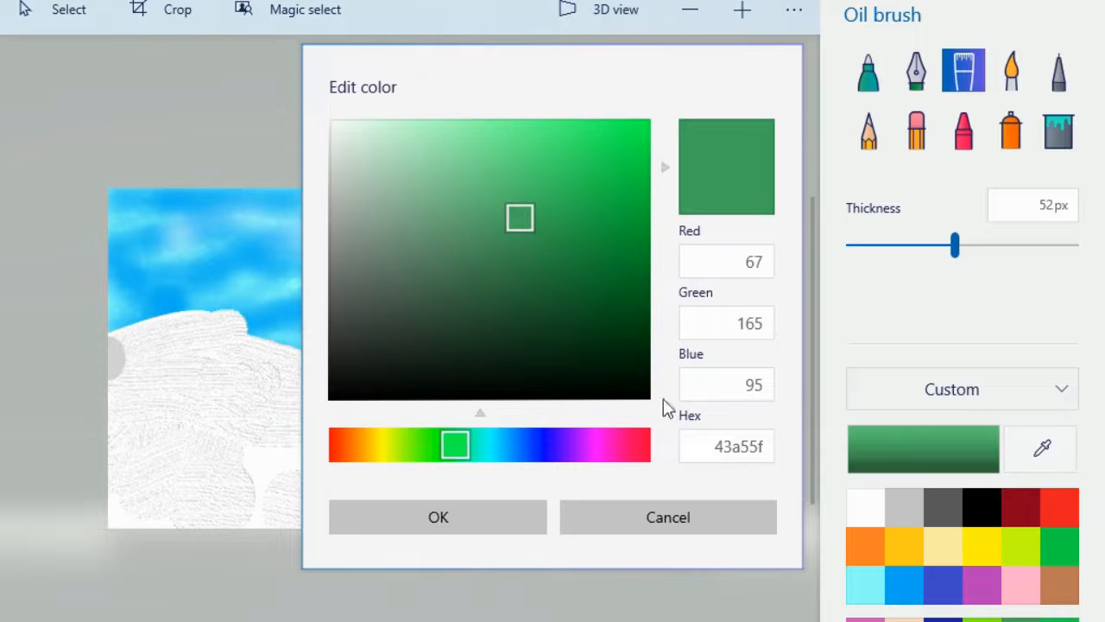
{"action": "left_click_drag", "start_coordinate": [516, 218], "coordinate": [414, 148]}
{"action": "left_click", "coordinate": [449, 516]}
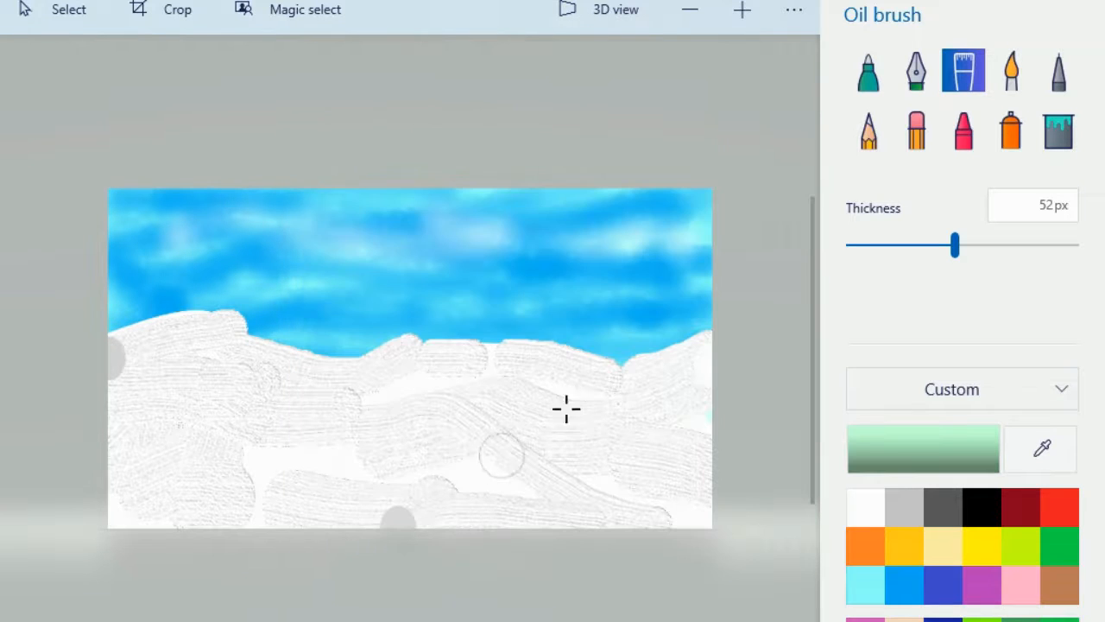
Draw a narrow 2D triangle tree rising from the middle snow hill and color both its outline and fill muted green.
{"action": "left_click", "coordinate": [389, 0]}
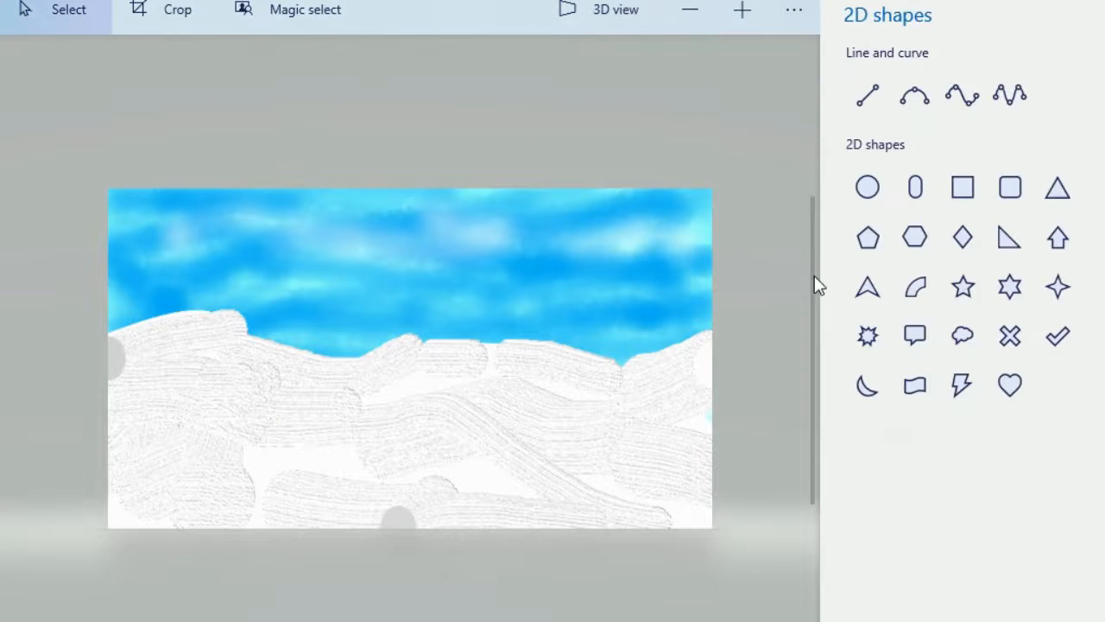
{"action": "left_click", "coordinate": [1059, 189]}
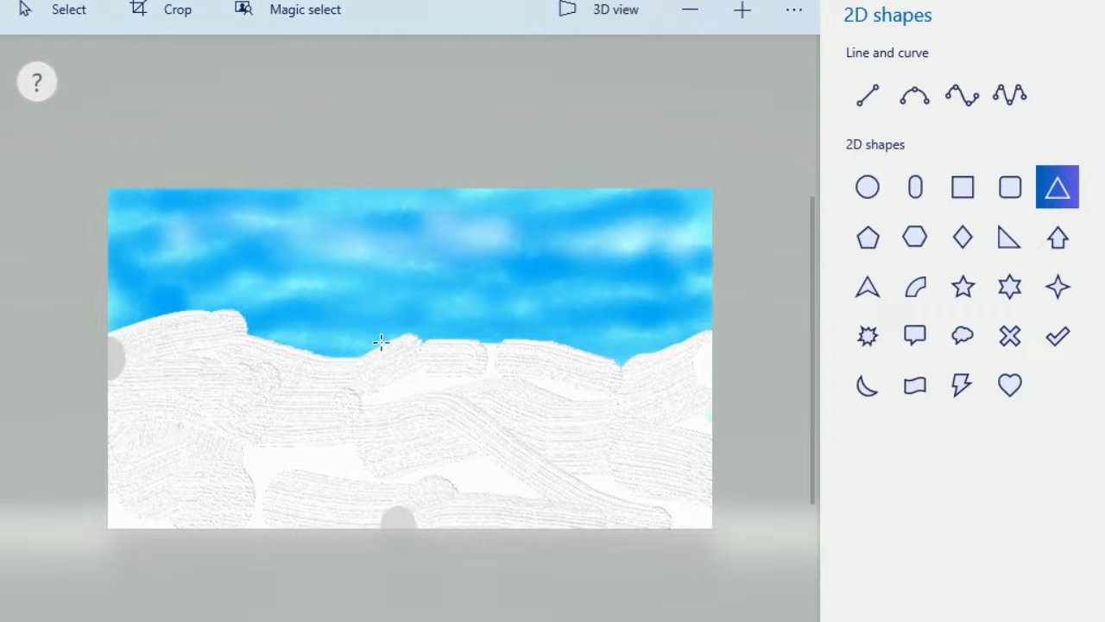
{"action": "left_click_drag", "start_coordinate": [384, 280], "coordinate": [416, 281]}
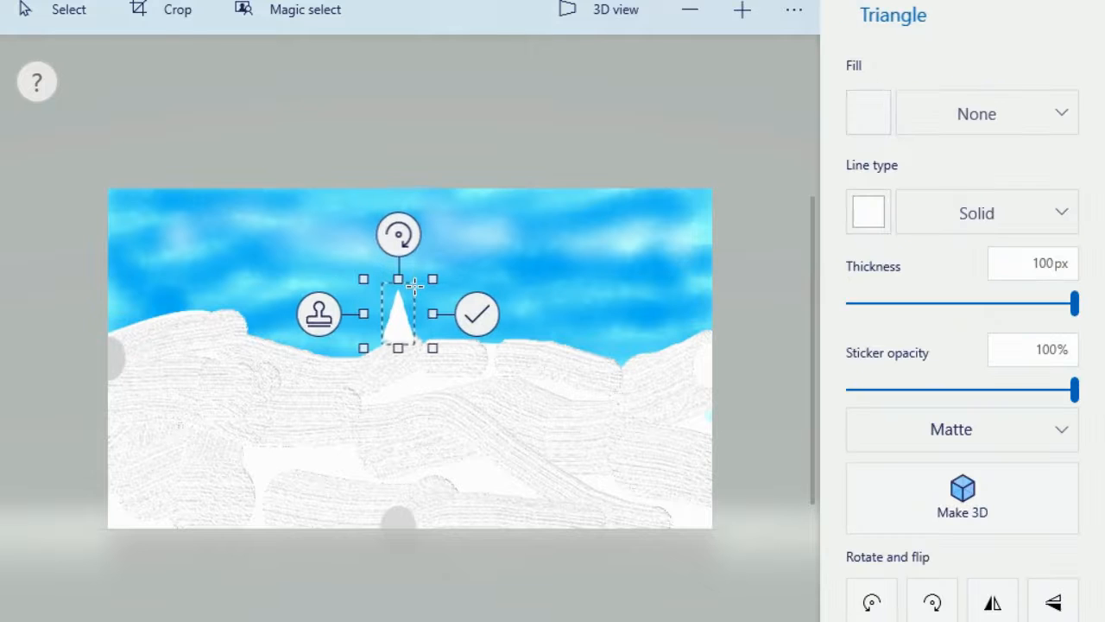
{"action": "left_click", "coordinate": [872, 214]}
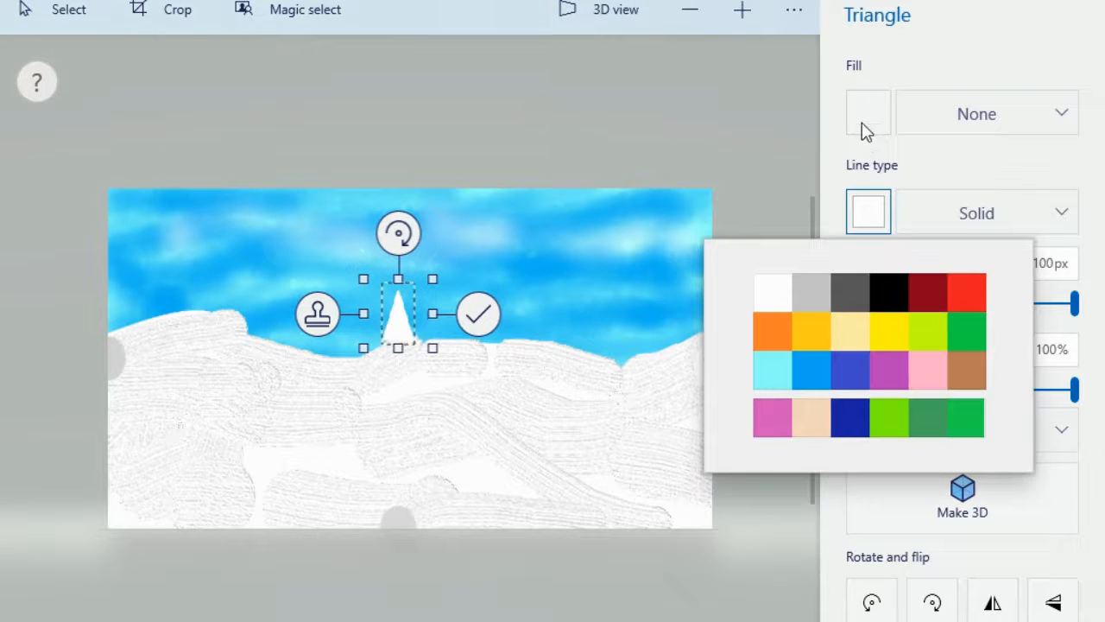
{"action": "left_click", "coordinate": [922, 419]}
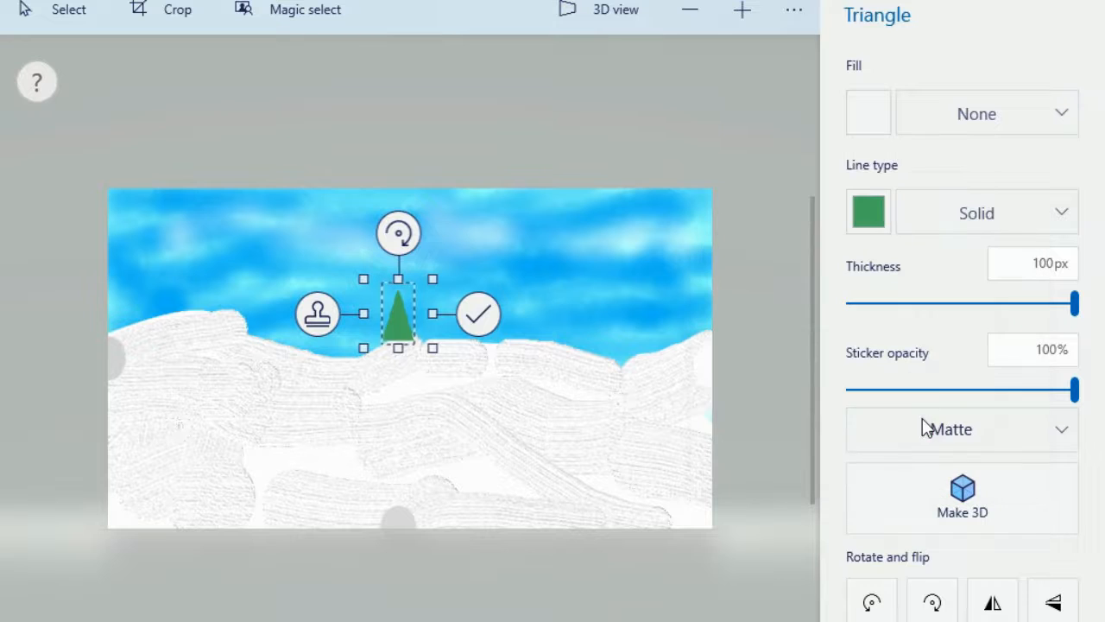
{"action": "left_click", "coordinate": [866, 108]}
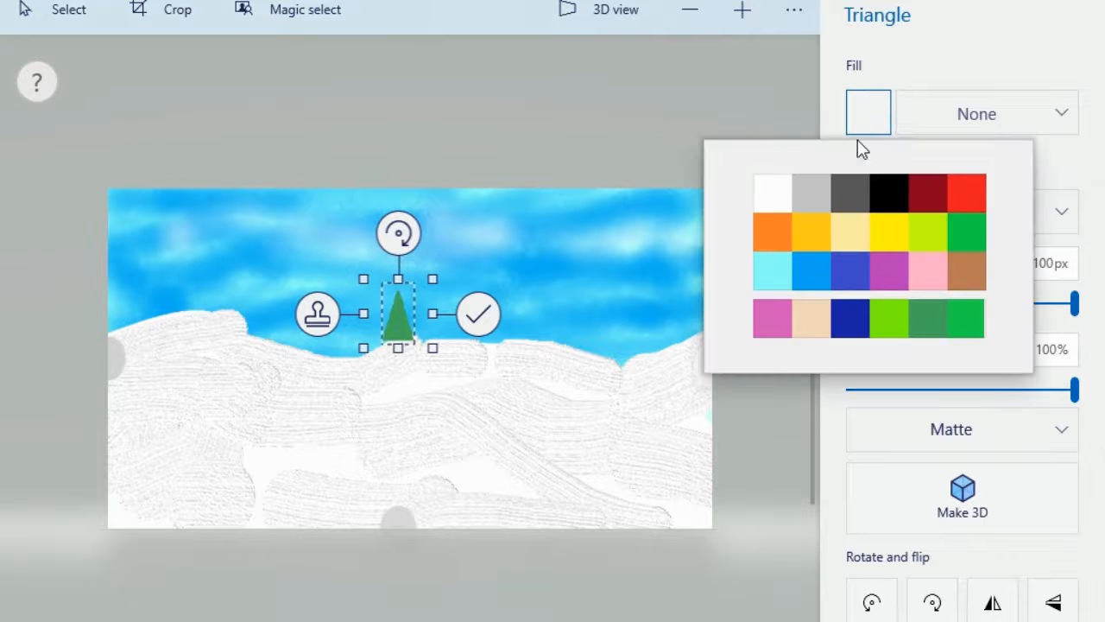
{"action": "left_click", "coordinate": [922, 328]}
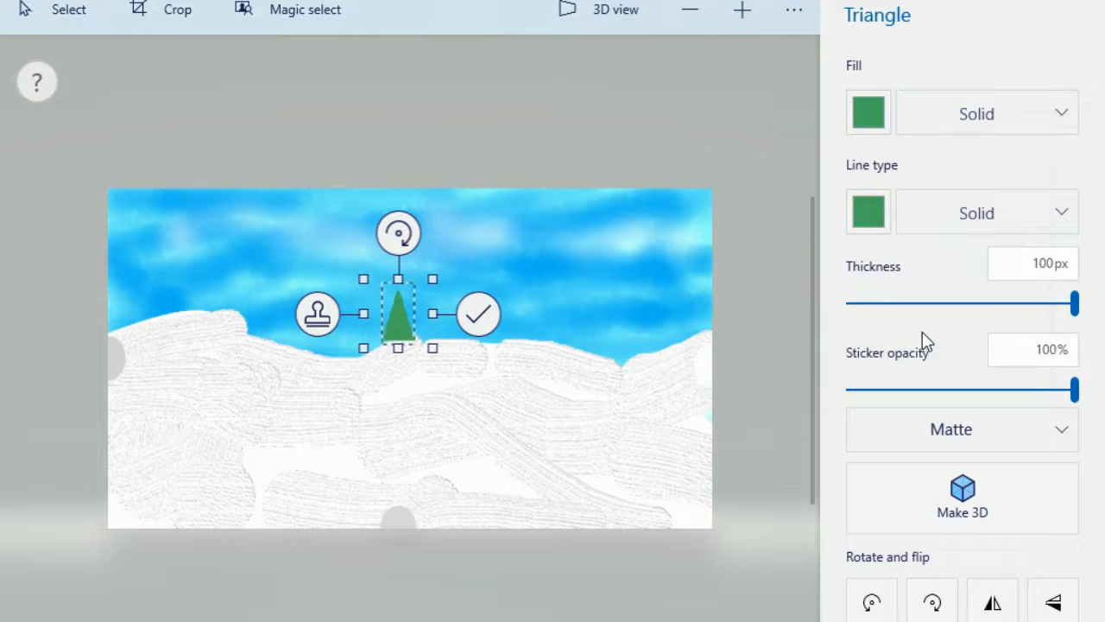
Set the triangle's fill to lime green and its solid outline thickness to 18 px, and commit the shape.
{"action": "left_click", "coordinate": [1026, 130]}
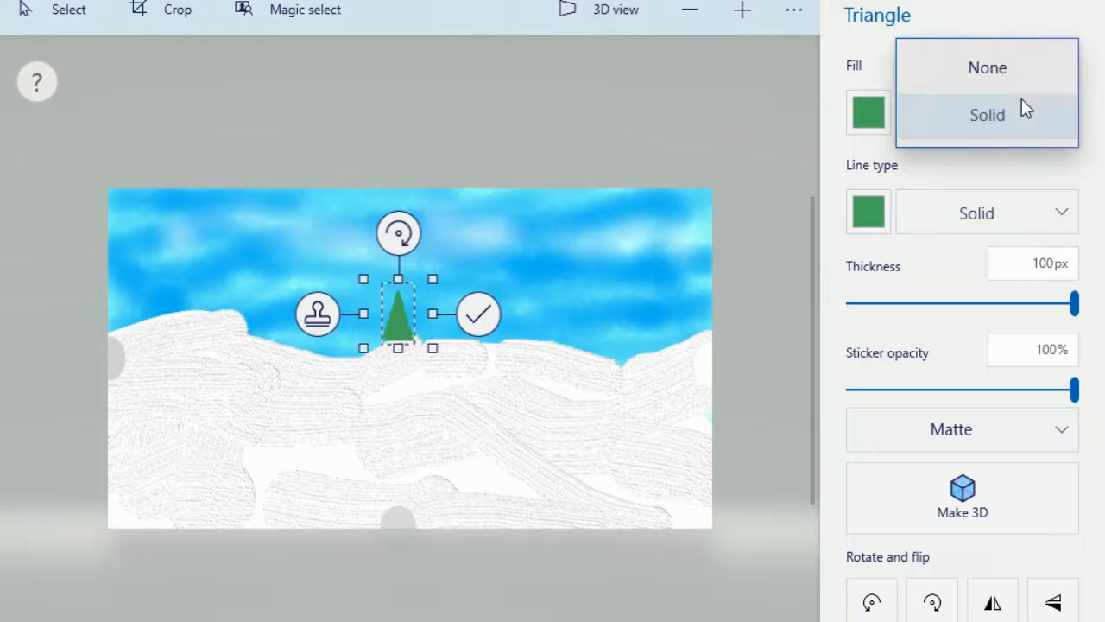
{"action": "left_click", "coordinate": [1013, 200]}
{"action": "left_click", "coordinate": [1016, 214]}
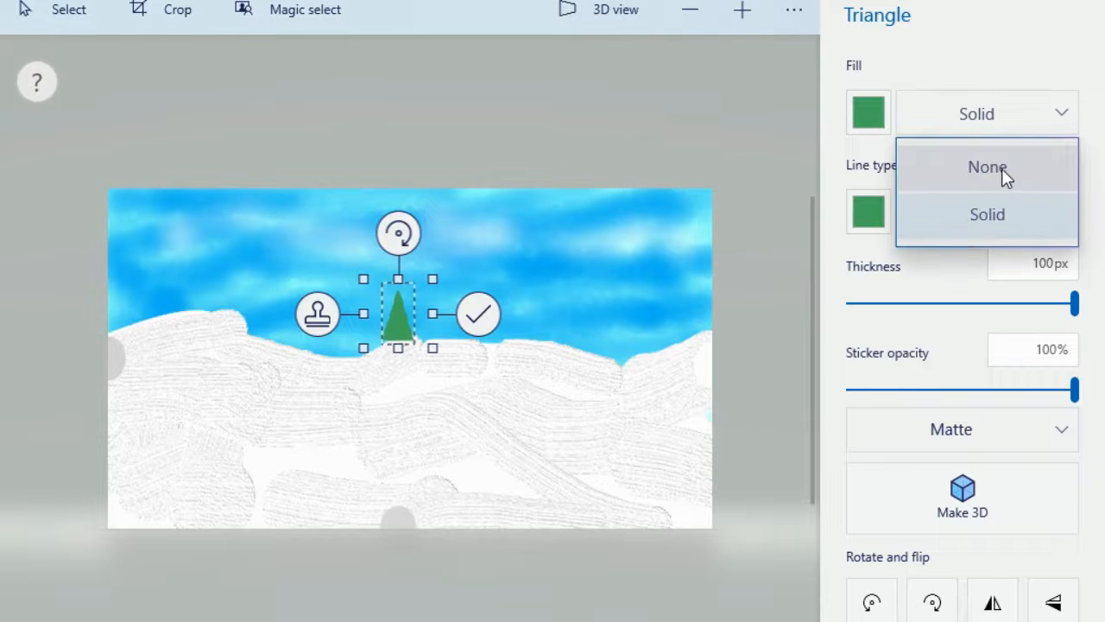
{"action": "left_click", "coordinate": [1005, 221]}
{"action": "left_click_drag", "start_coordinate": [1070, 306], "coordinate": [967, 328]}
{"action": "left_click", "coordinate": [866, 127]}
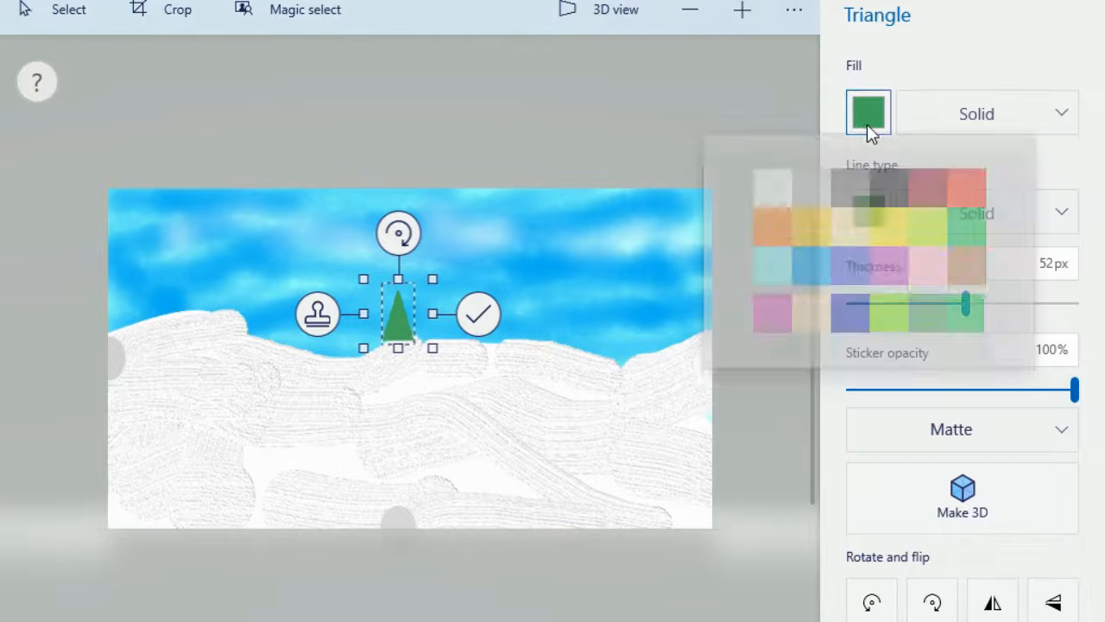
{"action": "left_click", "coordinate": [888, 318]}
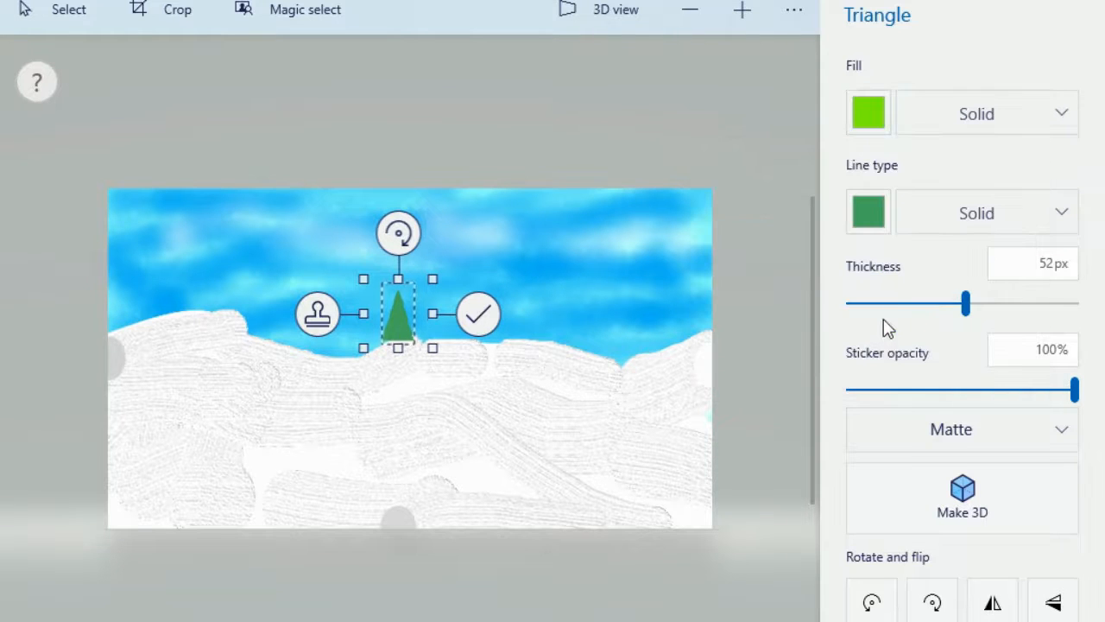
{"action": "left_click_drag", "start_coordinate": [967, 311], "coordinate": [891, 313]}
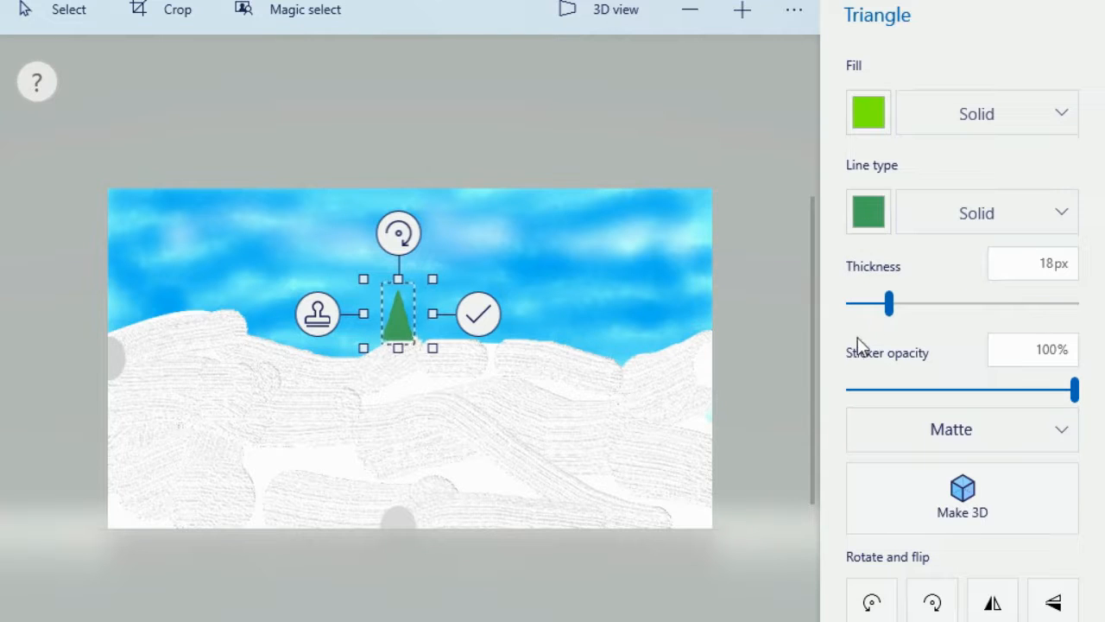
{"action": "left_click", "coordinate": [477, 318]}
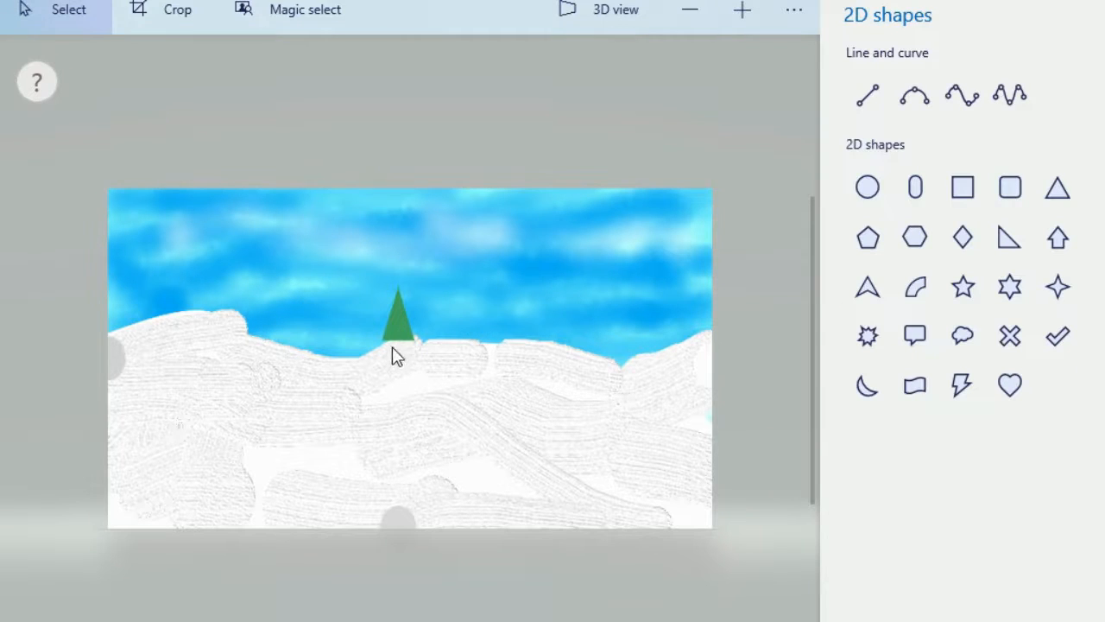
{"action": "left_click_drag", "start_coordinate": [423, 374], "coordinate": [466, 299]}
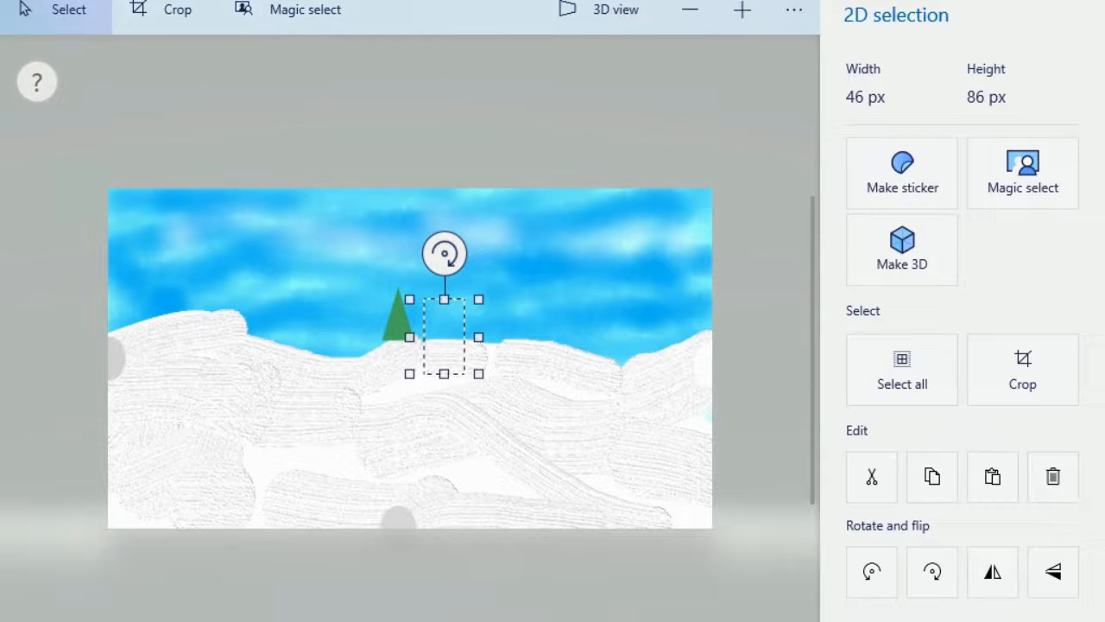
{"action": "left_click", "coordinate": [176, 2]}
{"action": "left_click", "coordinate": [255, 2]}
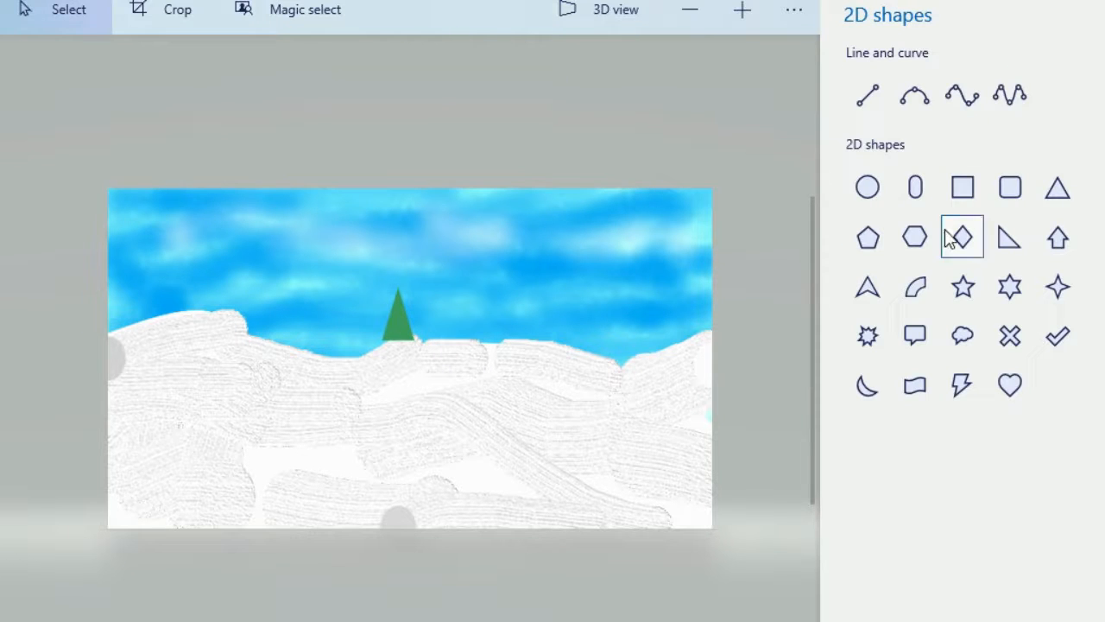
Draw a thinner triangle tree to the right of the first, stamp it, and commit a copy slightly lower and further right.
{"action": "left_click", "coordinate": [1058, 187]}
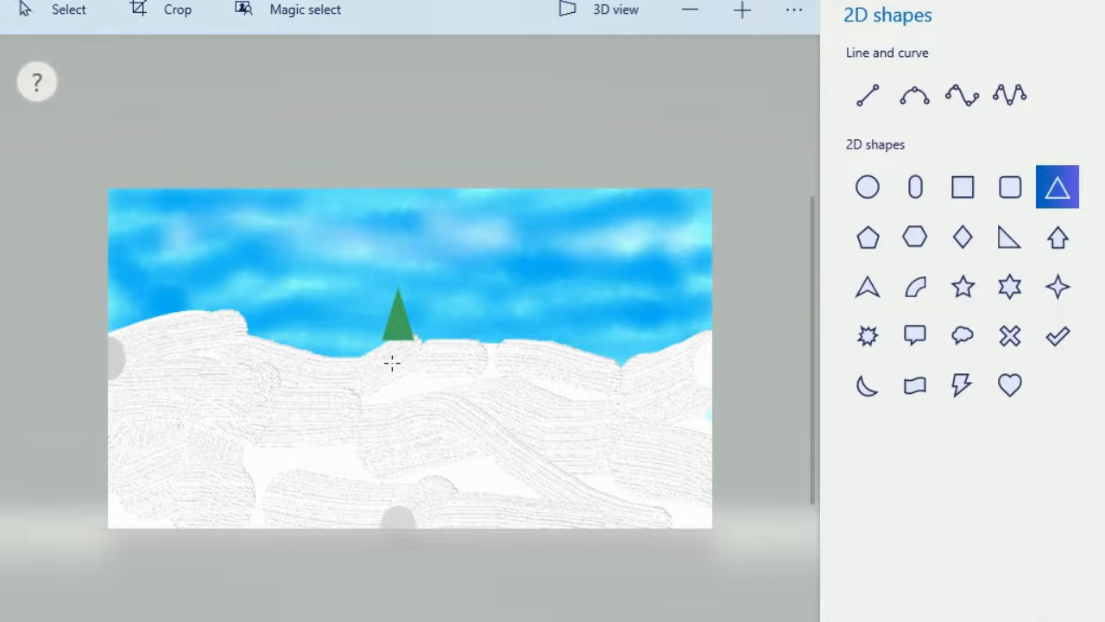
{"action": "left_click_drag", "start_coordinate": [429, 300], "coordinate": [445, 300]}
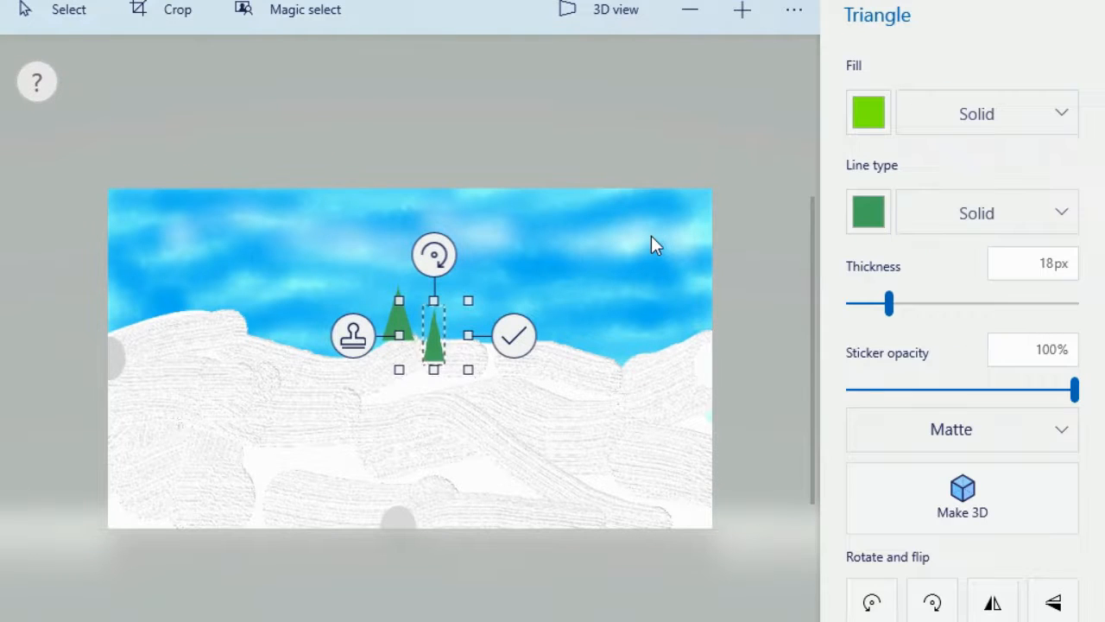
{"action": "left_click", "coordinate": [353, 343]}
{"action": "left_click_drag", "start_coordinate": [436, 332], "coordinate": [447, 342]}
{"action": "left_click", "coordinate": [481, 341]}
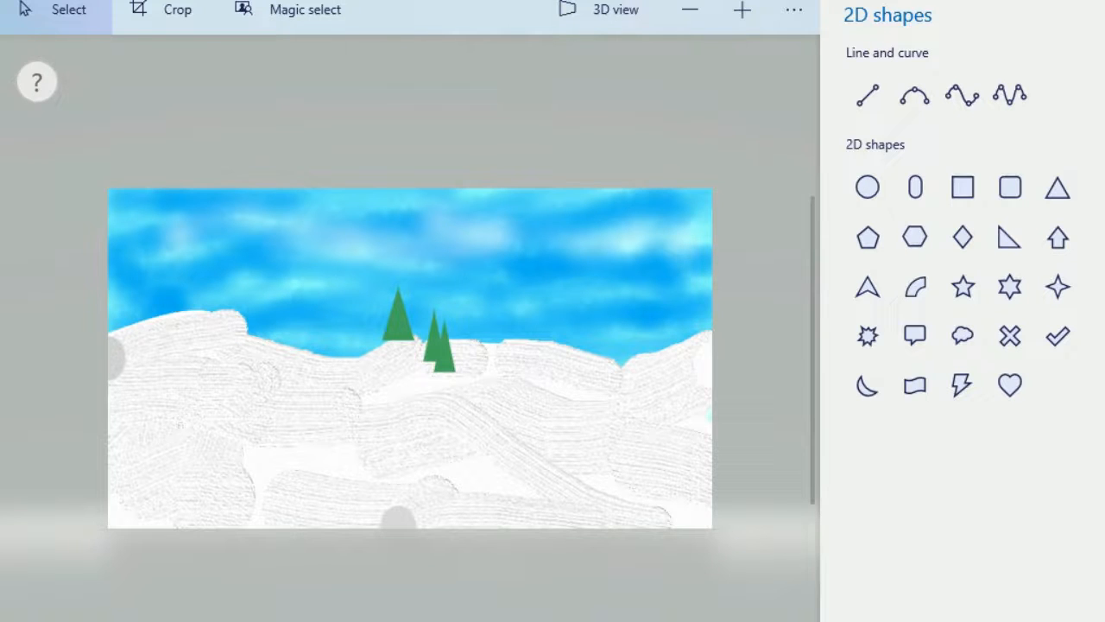
Draw a slender 3D cone in pale green #a8e4b9 just right of the paired triangle trees.
{"action": "left_click", "coordinate": [406, 2]}
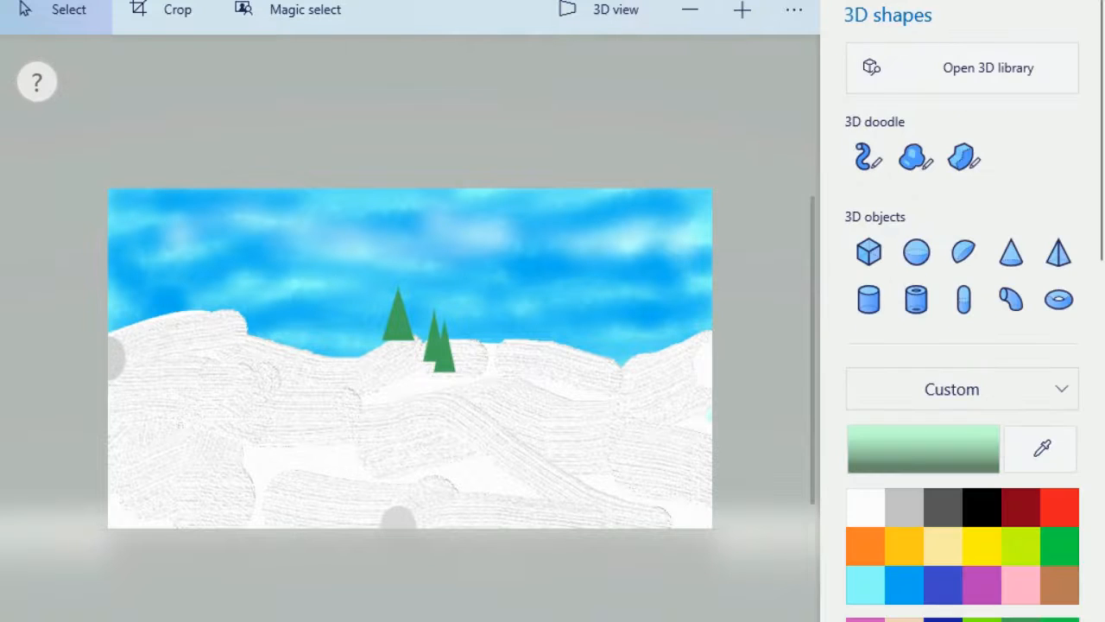
{"action": "left_click", "coordinate": [908, 451]}
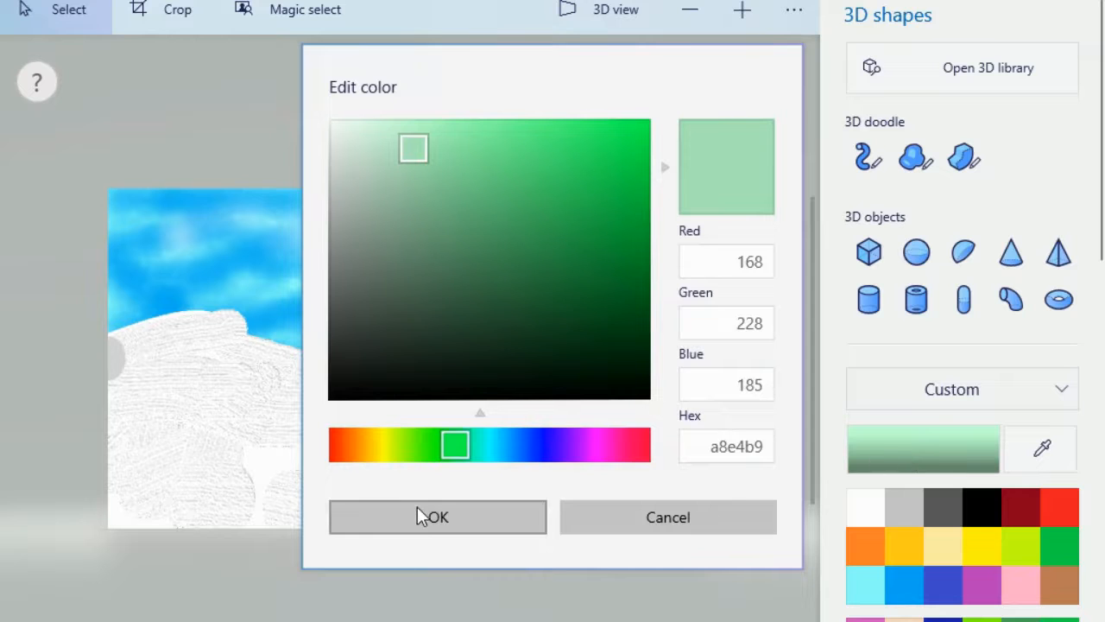
{"action": "left_click", "coordinate": [417, 509]}
{"action": "left_click", "coordinate": [1015, 254]}
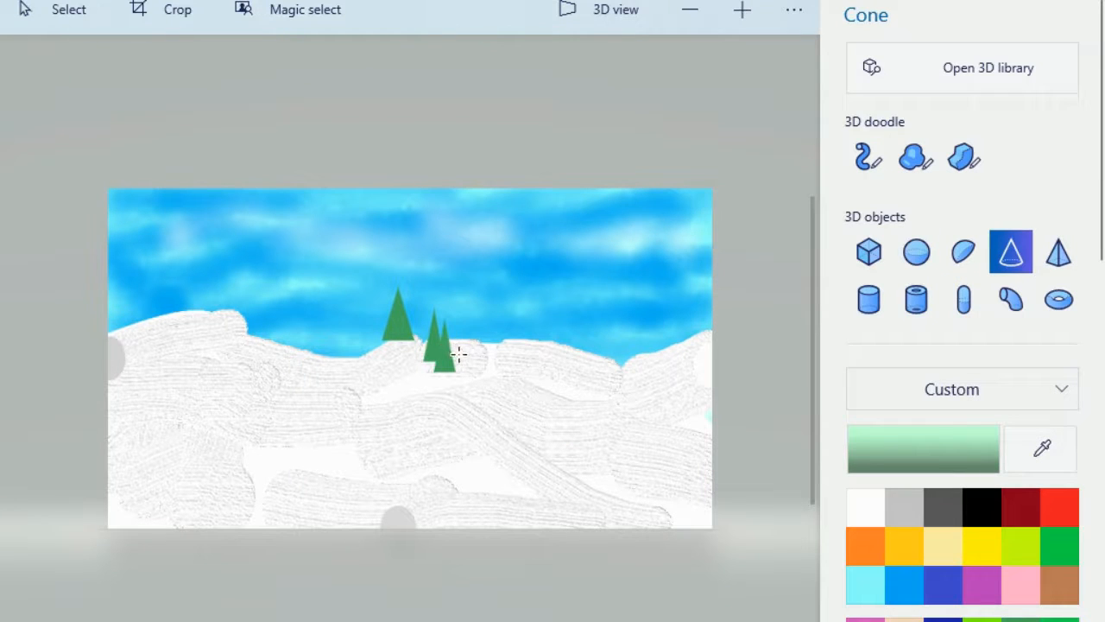
{"action": "left_click_drag", "start_coordinate": [472, 321], "coordinate": [486, 284]}
{"action": "left_click_drag", "start_coordinate": [473, 346], "coordinate": [463, 355]}
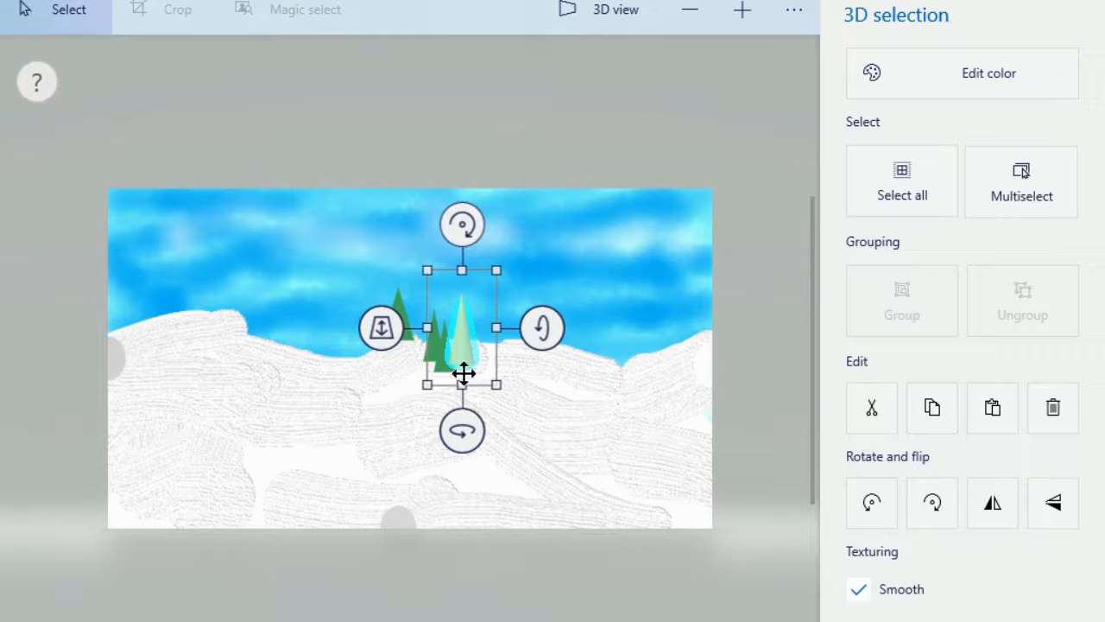
{"action": "mouse_move", "coordinate": [541, 328]}
{"action": "left_mouse_down"}
{"action": "mouse_move", "coordinate": [535, 316]}
{"action": "mouse_move", "coordinate": [538, 343]}
{"action": "mouse_move", "coordinate": [538, 327]}
{"action": "left_mouse_up"}
{"action": "mouse_move", "coordinate": [474, 426]}
{"action": "left_mouse_down"}
{"action": "mouse_move", "coordinate": [462, 427]}
{"action": "mouse_move", "coordinate": [491, 432]}
{"action": "left_mouse_up"}
{"action": "mouse_move", "coordinate": [461, 220]}
{"action": "left_mouse_down"}
{"action": "mouse_move", "coordinate": [486, 225]}
{"action": "mouse_move", "coordinate": [464, 225]}
{"action": "left_mouse_up"}
{"action": "key", "text": "ctrl+z"}
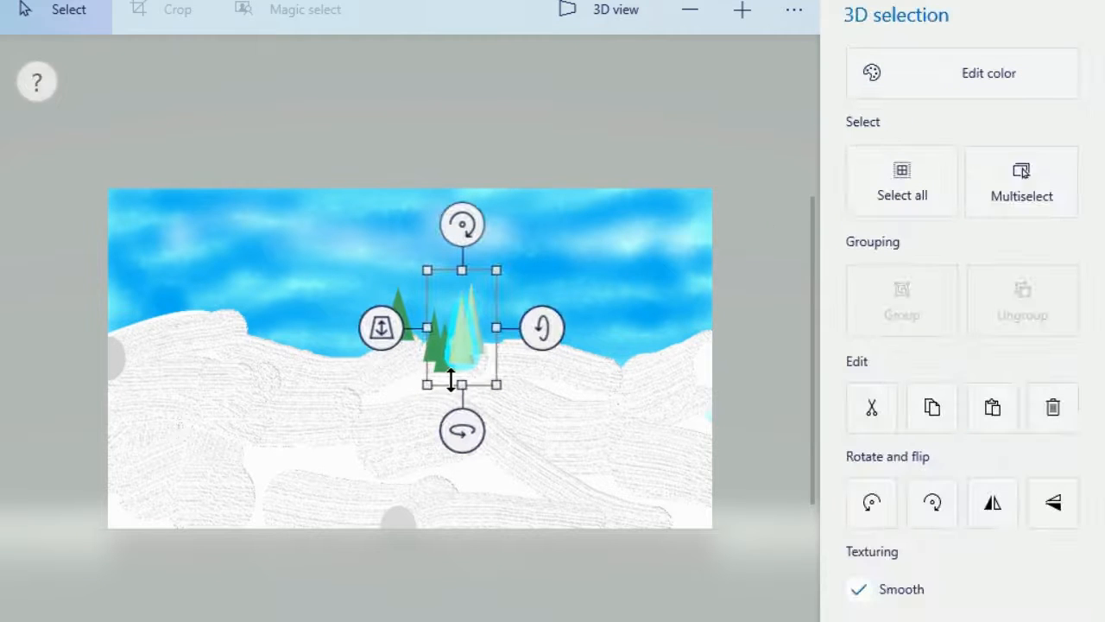
Place the copy of the pale green cone between the leftmost triangle tree and the overlapping pair, and deselect it.
{"action": "left_click_drag", "start_coordinate": [459, 358], "coordinate": [415, 356]}
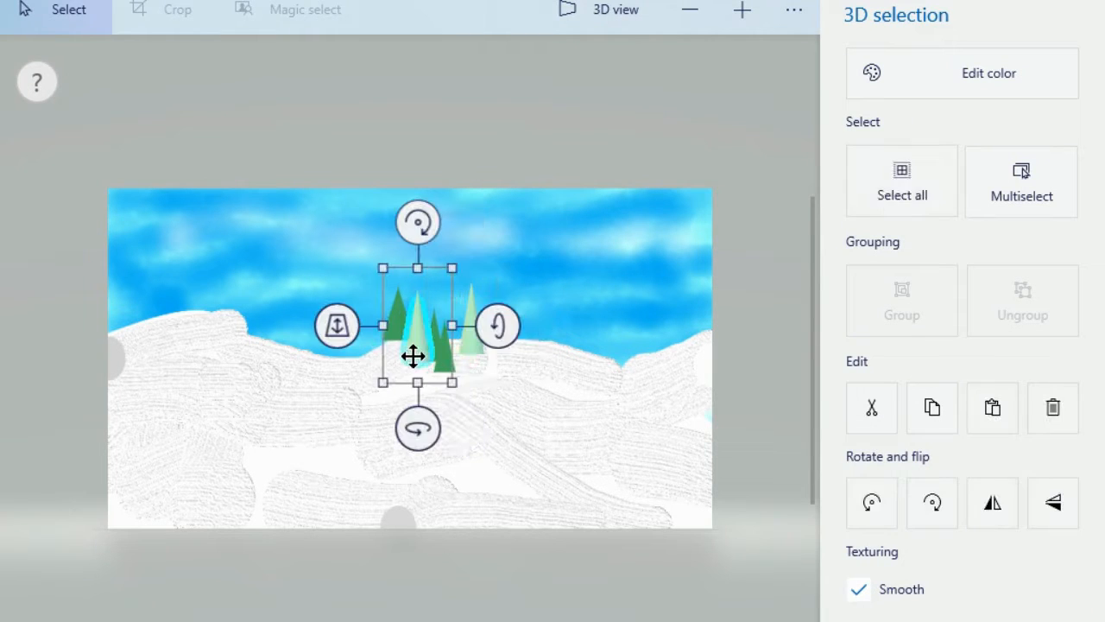
{"action": "left_click", "coordinate": [795, 344]}
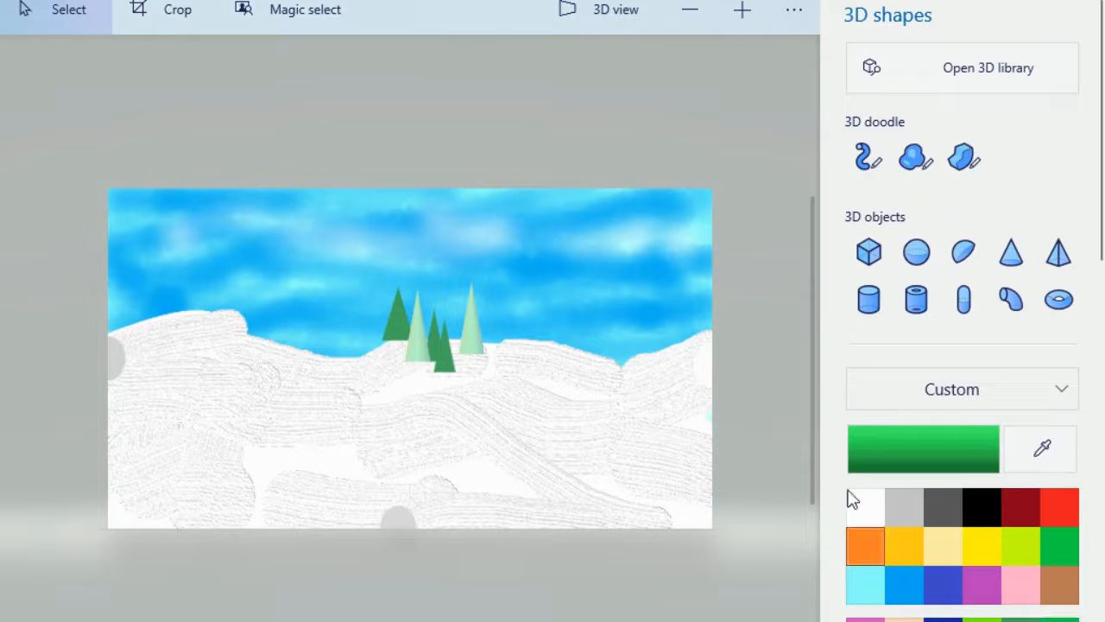
{"action": "left_click", "coordinate": [1011, 252]}
{"action": "left_click_drag", "start_coordinate": [456, 348], "coordinate": [488, 377]}
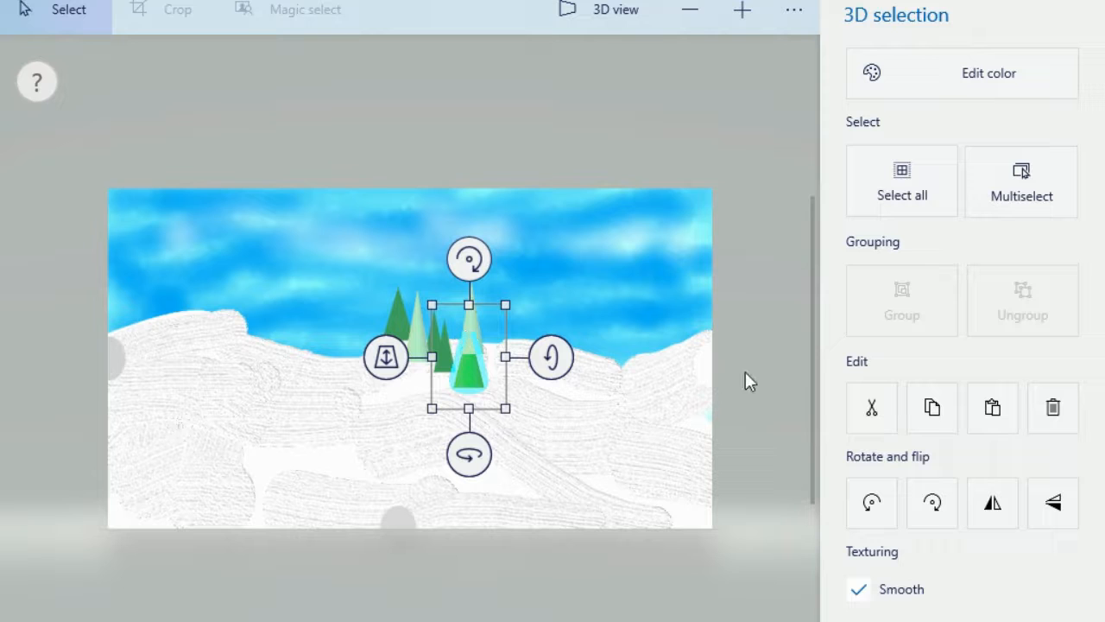
{"action": "left_click_drag", "start_coordinate": [467, 257], "coordinate": [468, 270]}
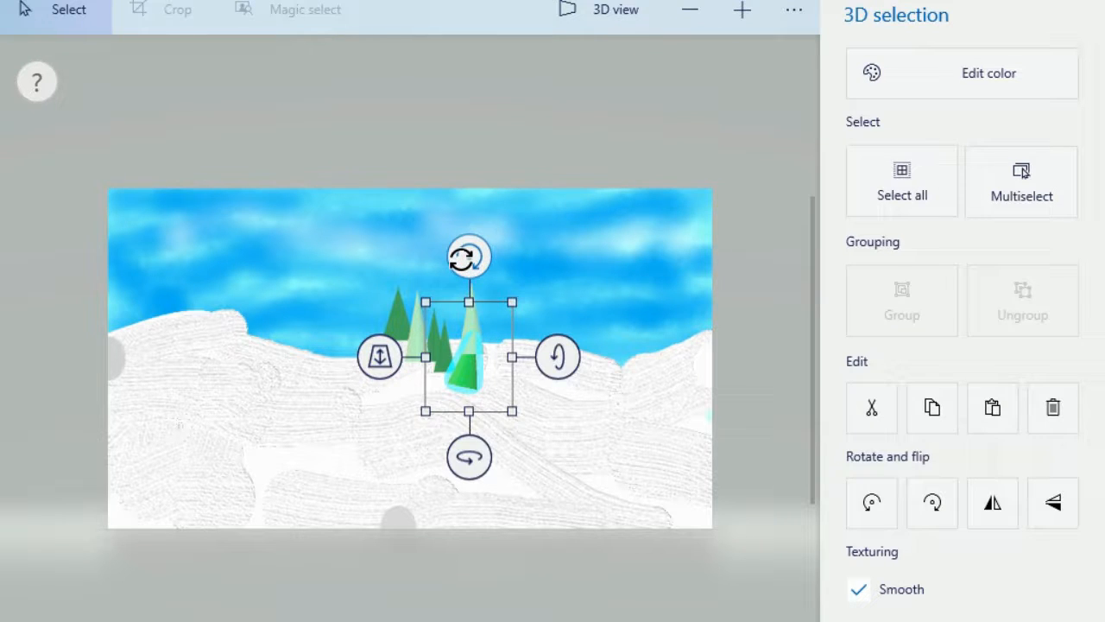
{"action": "key", "text": "Delete"}
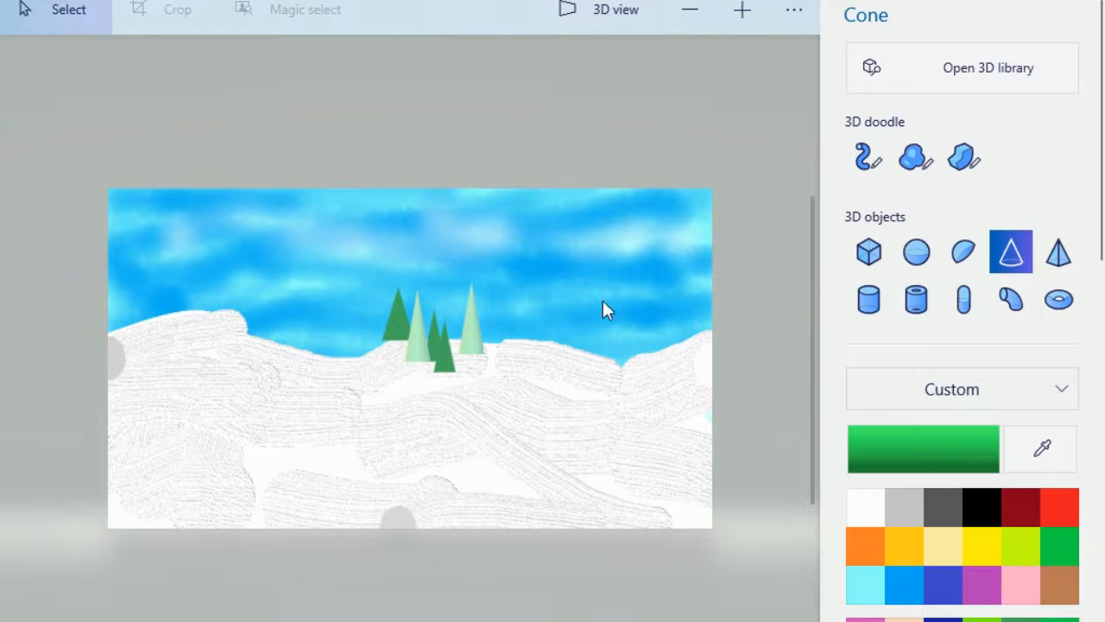
{"action": "left_click_drag", "start_coordinate": [454, 327], "coordinate": [483, 382]}
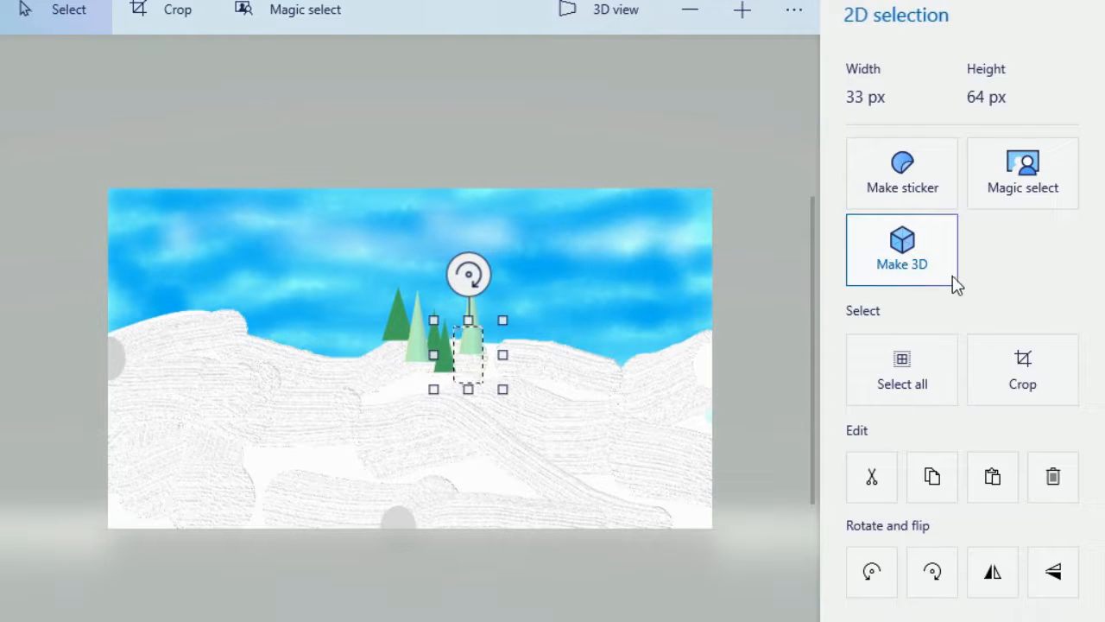
{"action": "left_click", "coordinate": [799, 235]}
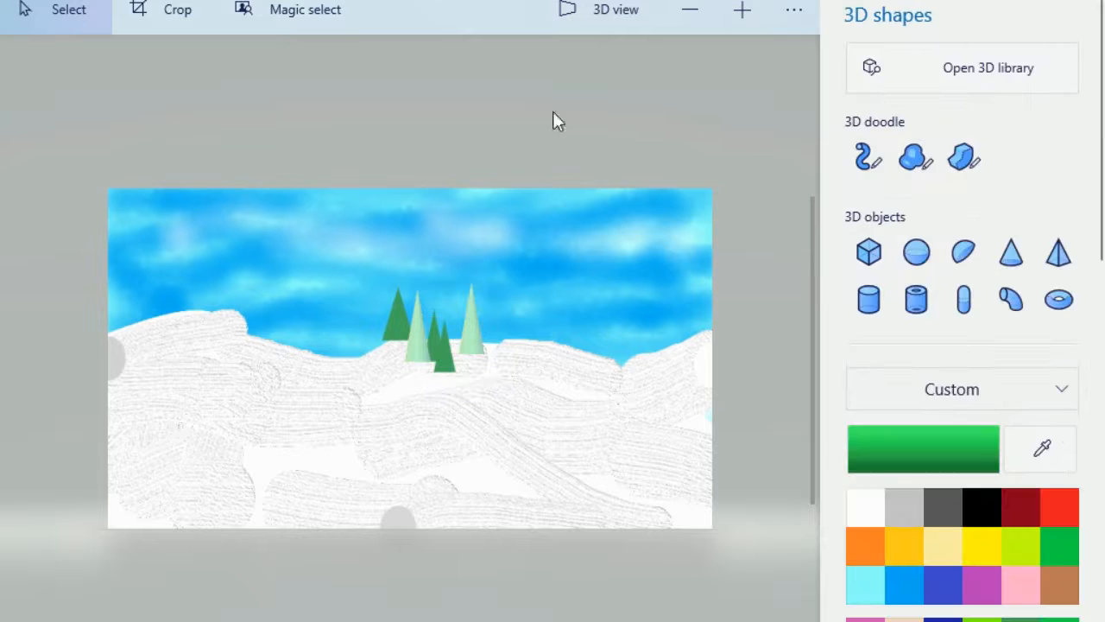
Draw a green 3D cone tree below the right pale green cone, tilt it slightly to show its rounded base, and deselect it.
{"action": "left_click", "coordinate": [1012, 255]}
{"action": "left_click_drag", "start_coordinate": [475, 361], "coordinate": [496, 402]}
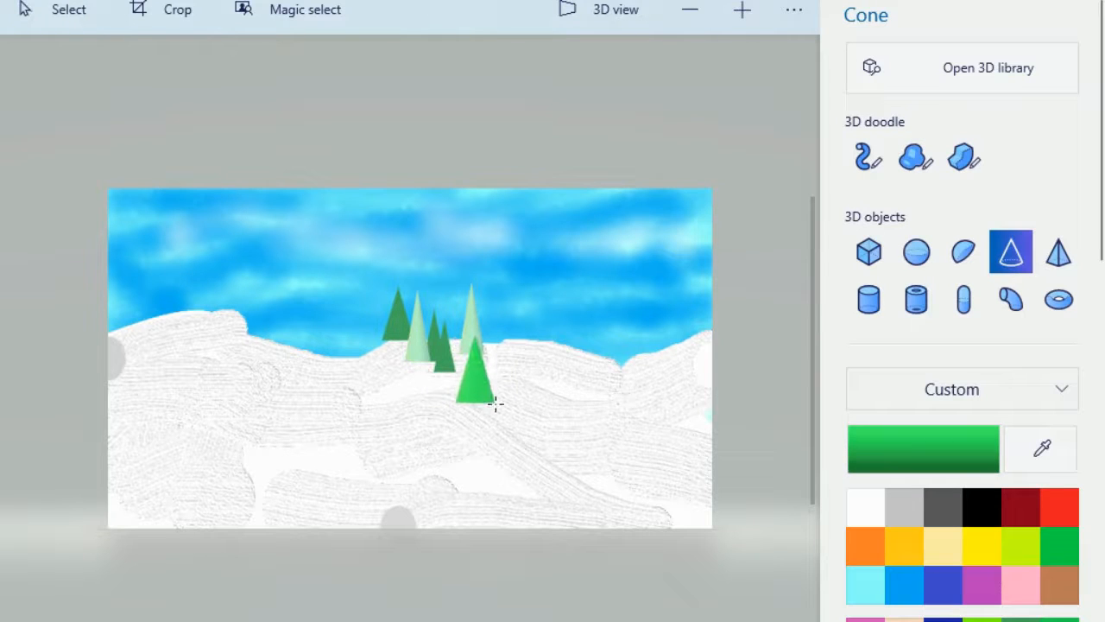
{"action": "mouse_move", "coordinate": [563, 373]}
{"action": "left_mouse_down"}
{"action": "mouse_move", "coordinate": [563, 390]}
{"action": "mouse_move", "coordinate": [561, 367]}
{"action": "mouse_move", "coordinate": [560, 380]}
{"action": "left_mouse_up"}
{"action": "left_click_drag", "start_coordinate": [386, 368], "coordinate": [385, 380]}
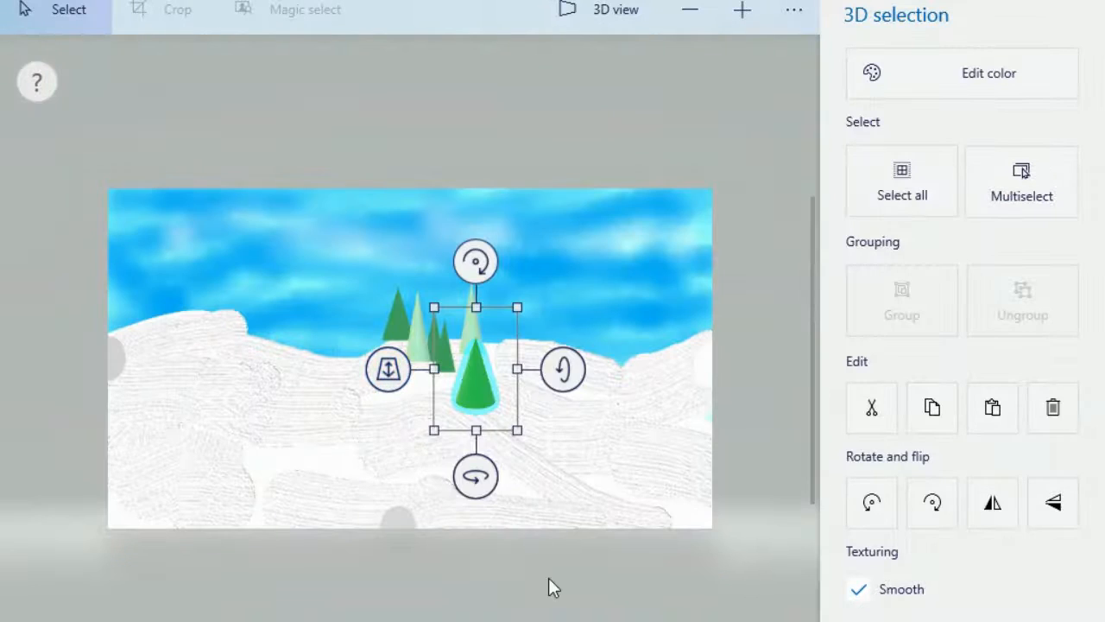
{"action": "left_click", "coordinate": [548, 579]}
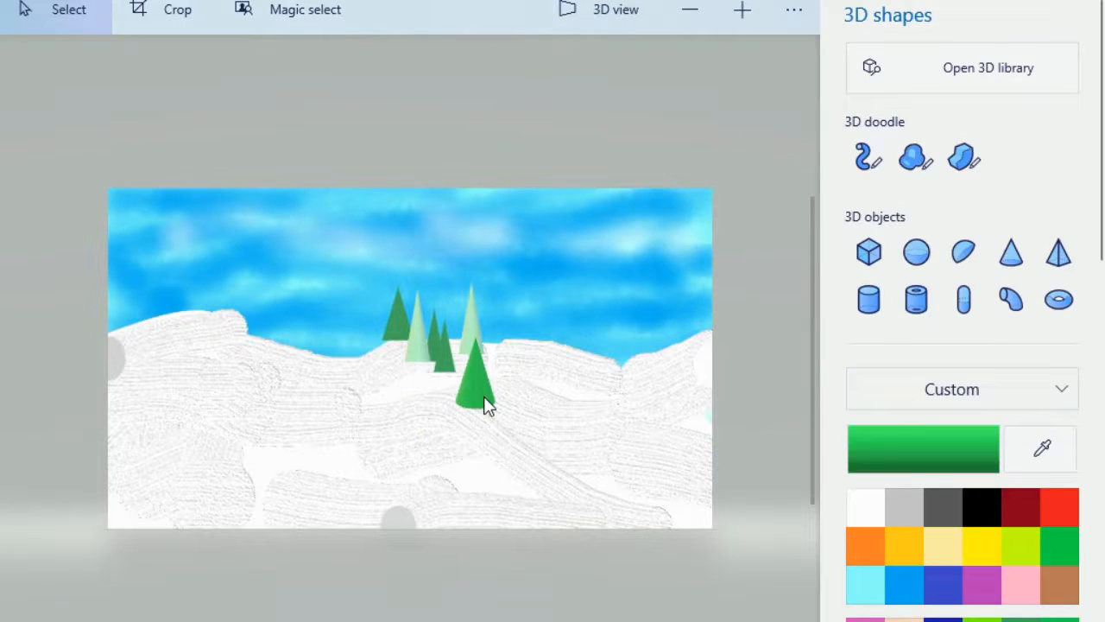
Duplicate the green cone tree and place the copy higher on the hill, just right of the pale green cone.
{"action": "left_click", "coordinate": [486, 407]}
{"action": "key", "text": "ctrl"}
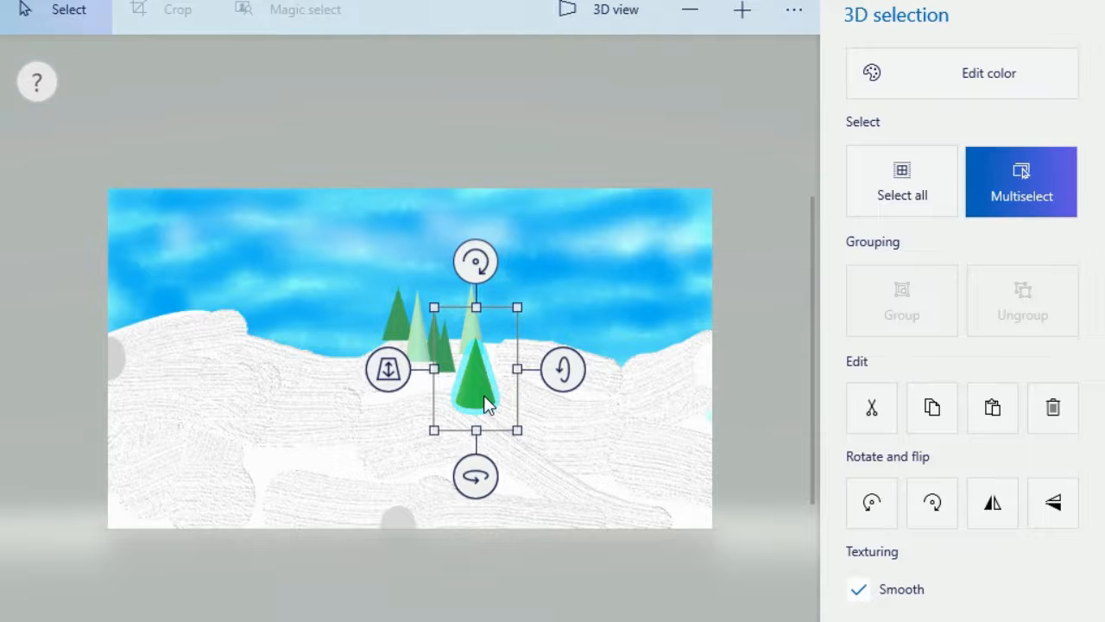
{"action": "key", "text": "ctrl+v"}
{"action": "left_click_drag", "start_coordinate": [472, 394], "coordinate": [499, 351]}
{"action": "left_click", "coordinate": [772, 494]}
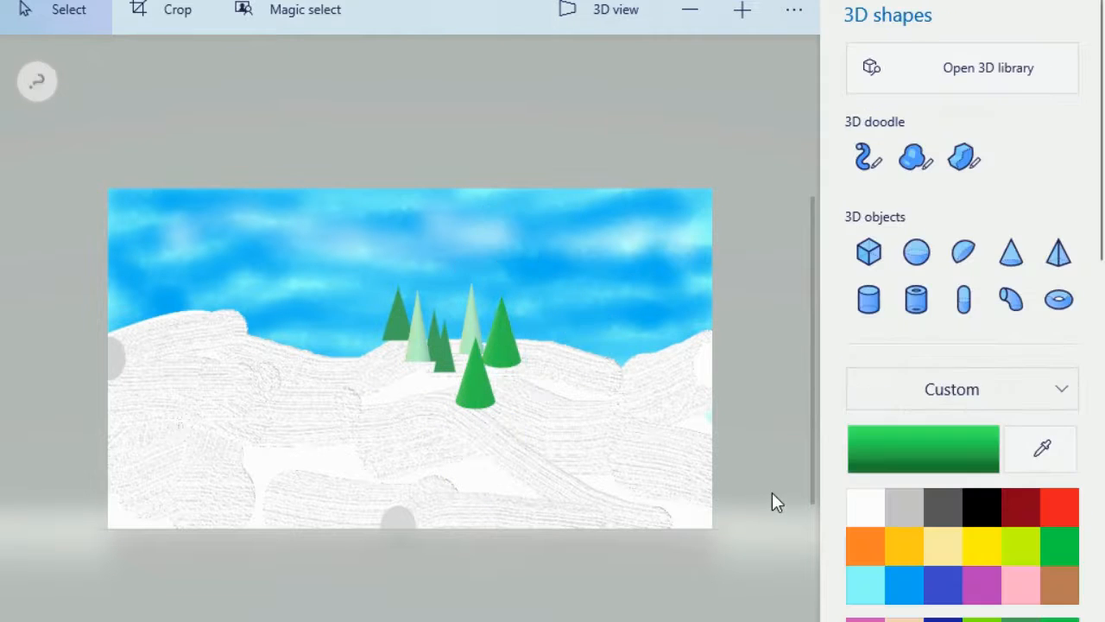
Draw a large white polished metal sphere in the scene's lower right corner, tilt it slightly, and deselect it.
{"action": "left_click", "coordinate": [866, 508]}
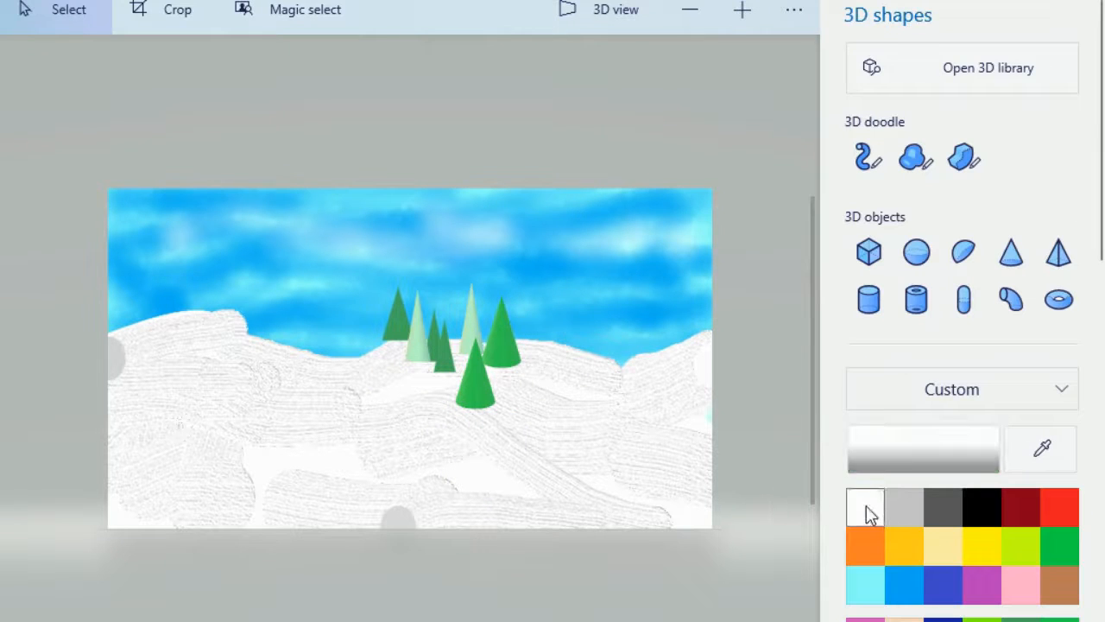
{"action": "left_click", "coordinate": [938, 404]}
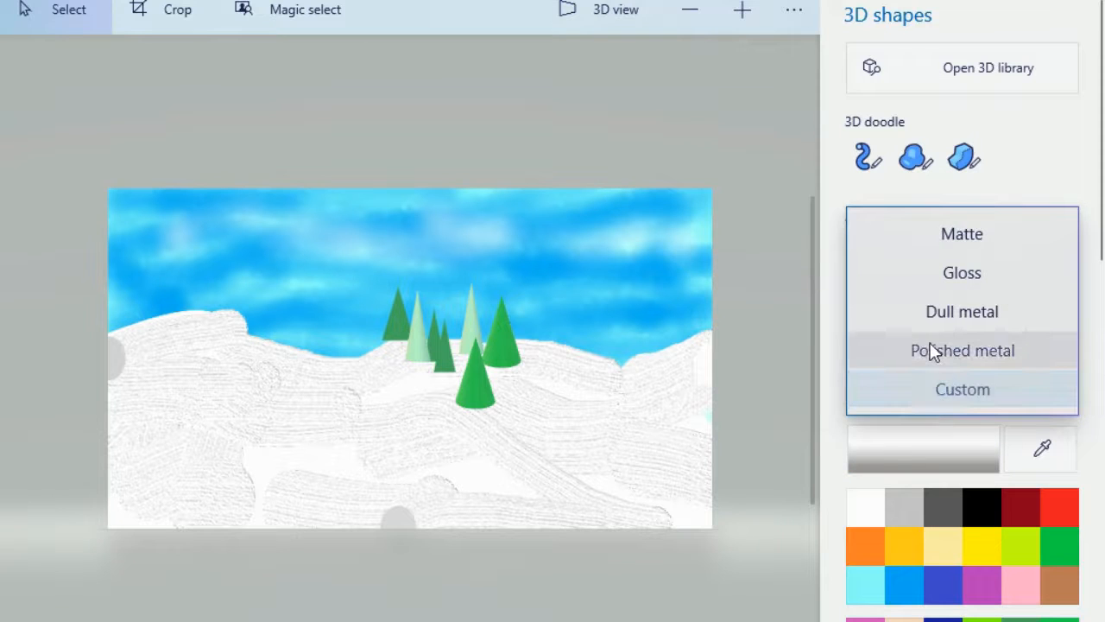
{"action": "left_click", "coordinate": [933, 353]}
{"action": "left_click", "coordinate": [916, 252]}
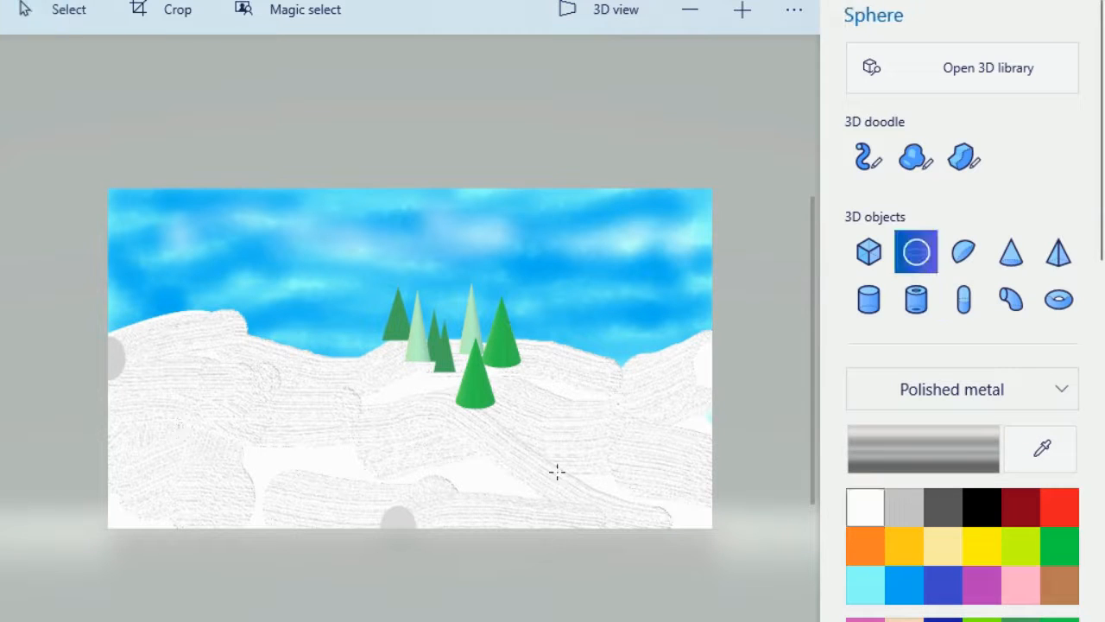
{"action": "left_click_drag", "start_coordinate": [643, 489], "coordinate": [696, 528]}
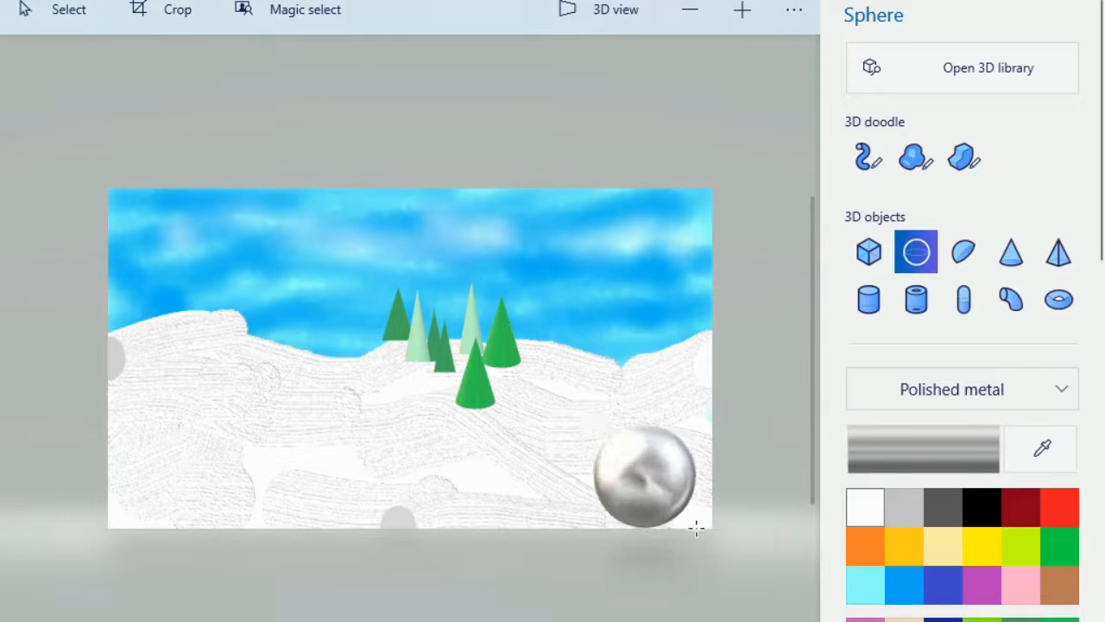
{"action": "left_click_drag", "start_coordinate": [654, 396], "coordinate": [648, 419]}
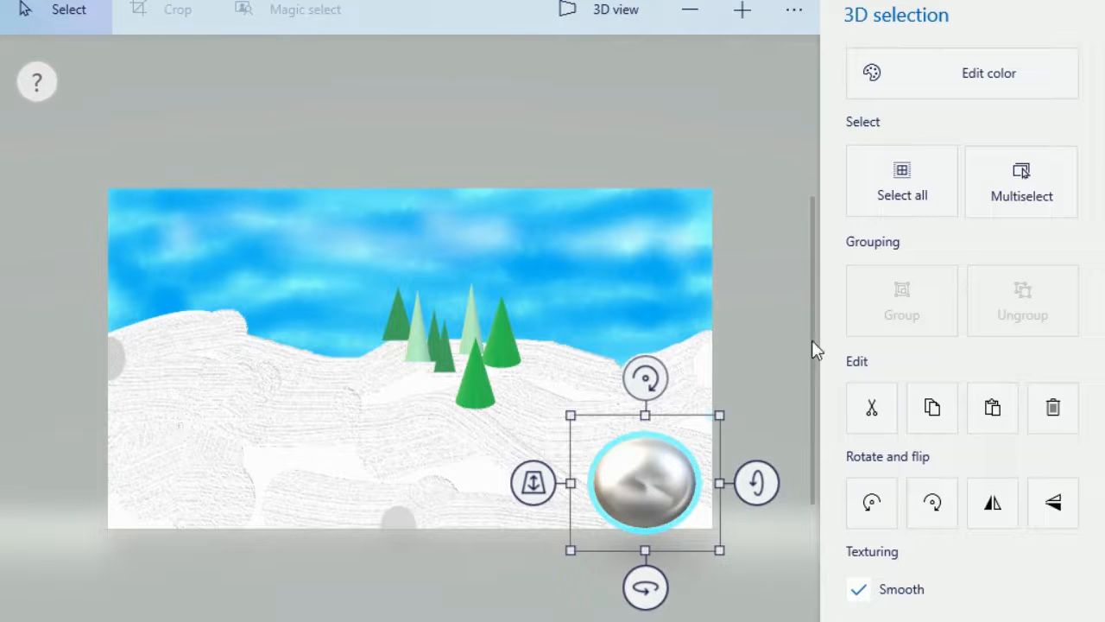
{"action": "left_click", "coordinate": [752, 349]}
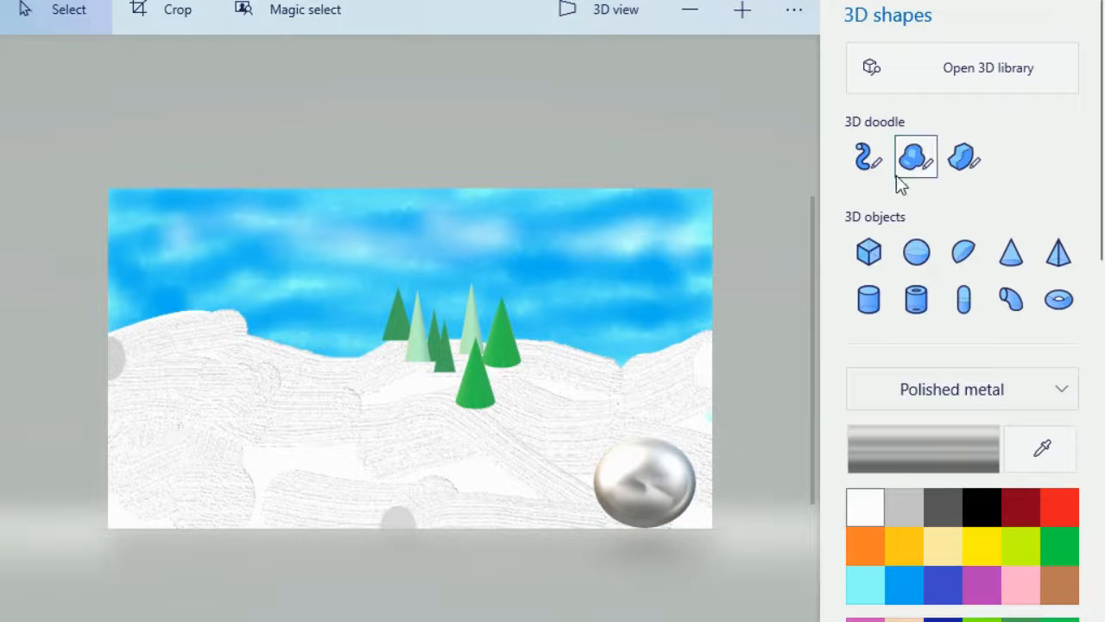
Stack a smaller, narrower polished metal sphere on the large one and a still smaller one on top as the snowman's head.
{"action": "left_click", "coordinate": [916, 253]}
{"action": "left_click_drag", "start_coordinate": [614, 378], "coordinate": [674, 459]}
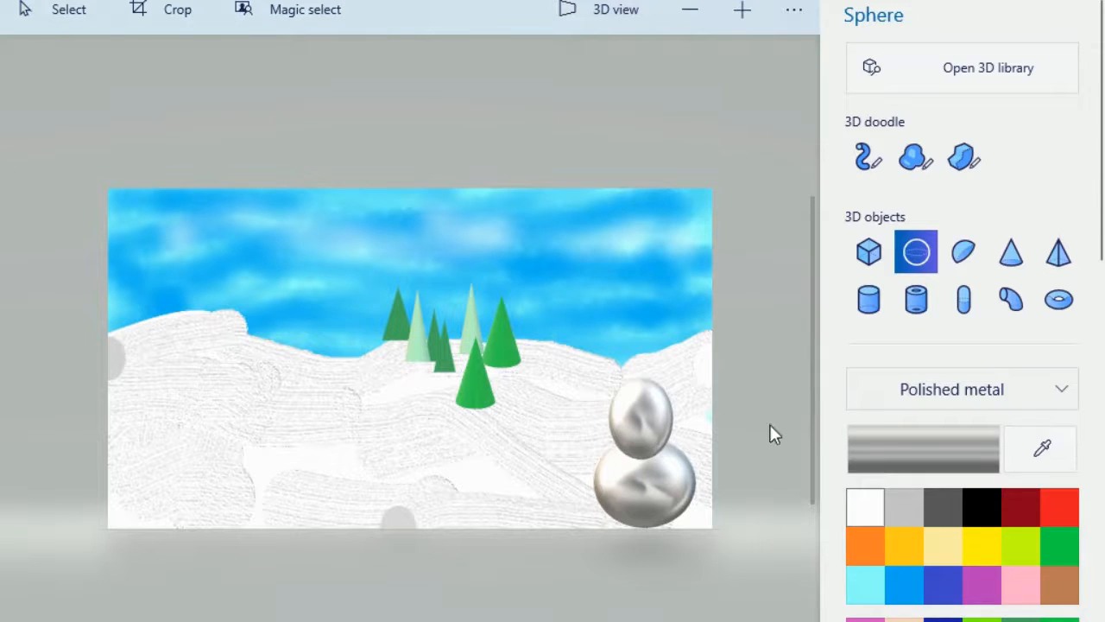
{"action": "left_click", "coordinate": [741, 352]}
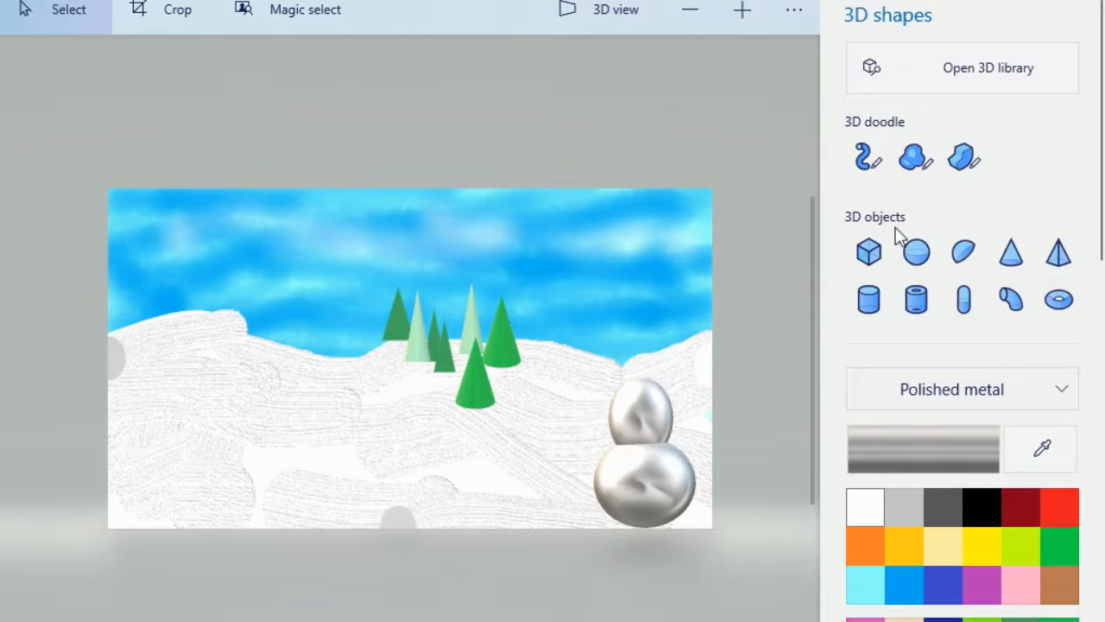
{"action": "left_click", "coordinate": [916, 252]}
{"action": "left_click_drag", "start_coordinate": [647, 380], "coordinate": [665, 397]}
{"action": "left_click", "coordinate": [789, 417]}
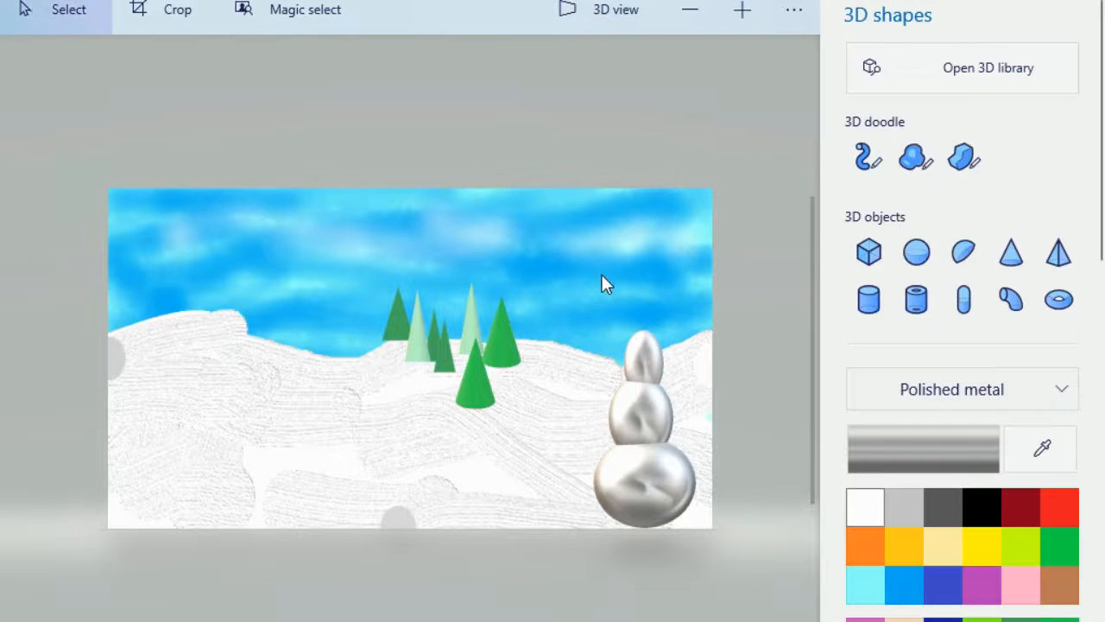
Select all three snowman spheres together and rotate them in 3D so the stack leans to the right.
{"action": "left_click_drag", "start_coordinate": [613, 272], "coordinate": [696, 570]}
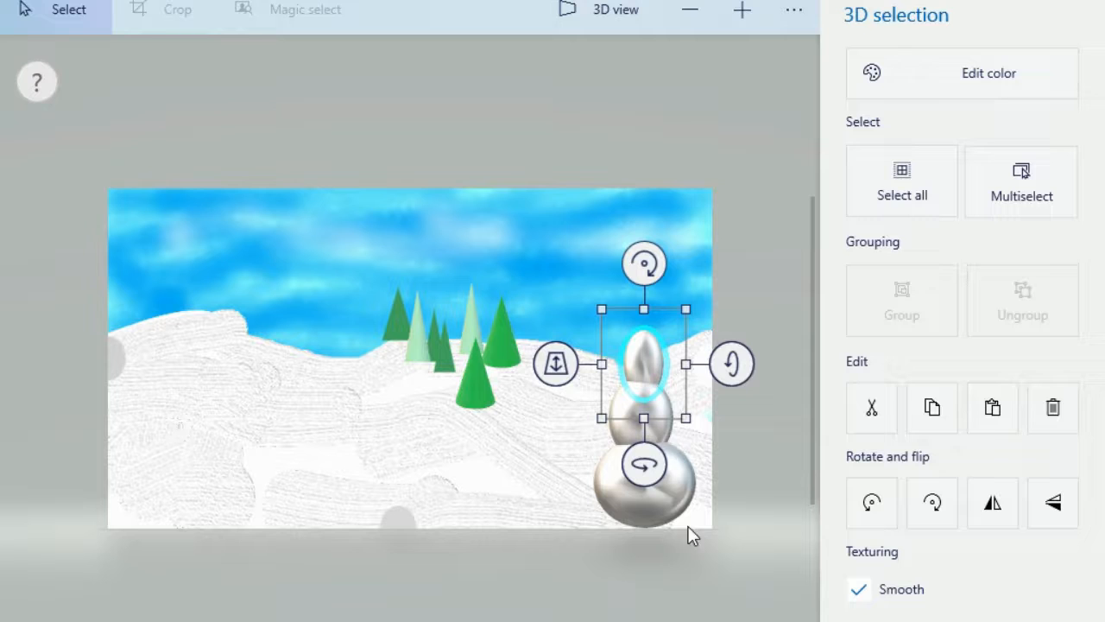
{"action": "left_click", "coordinate": [785, 424]}
{"action": "left_click_drag", "start_coordinate": [562, 293], "coordinate": [727, 551]}
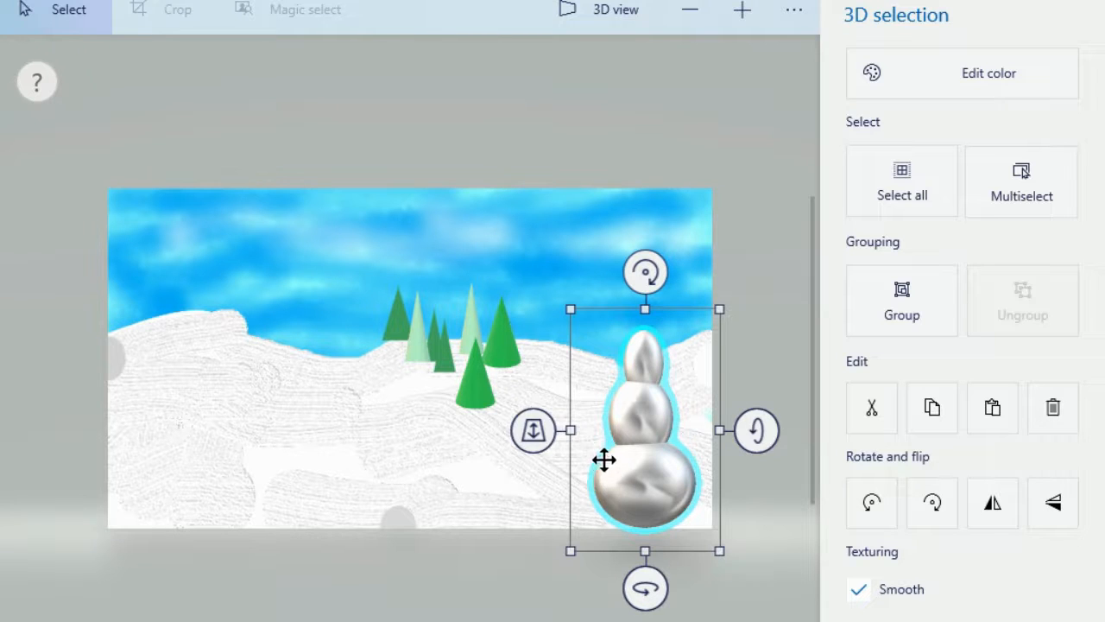
{"action": "left_click_drag", "start_coordinate": [646, 588], "coordinate": [618, 587]}
{"action": "left_click_drag", "start_coordinate": [775, 430], "coordinate": [808, 440]}
{"action": "left_click_drag", "start_coordinate": [644, 264], "coordinate": [608, 292]}
{"action": "left_click_drag", "start_coordinate": [748, 432], "coordinate": [780, 444]}
{"action": "left_click_drag", "start_coordinate": [553, 437], "coordinate": [547, 438]}
{"action": "left_click_drag", "start_coordinate": [654, 603], "coordinate": [736, 600]}
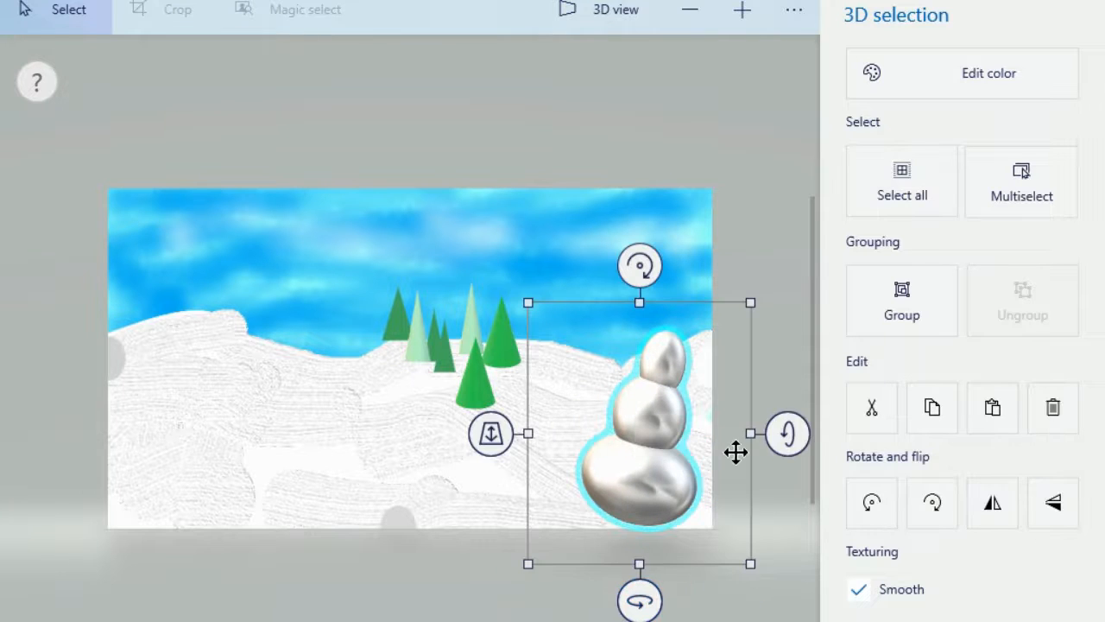
Fine-tune the snowman's width, tilt and turn so it leans toward the scene's edge, and group its three spheres.
{"action": "left_click_drag", "start_coordinate": [747, 435], "coordinate": [784, 434]}
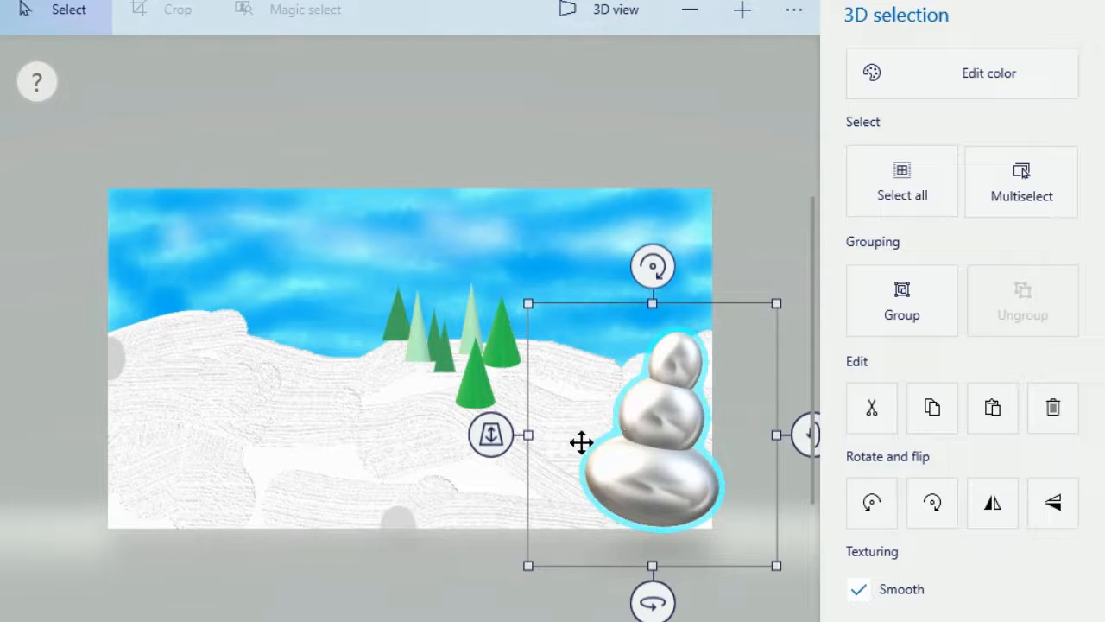
{"action": "left_click_drag", "start_coordinate": [532, 434], "coordinate": [498, 445]}
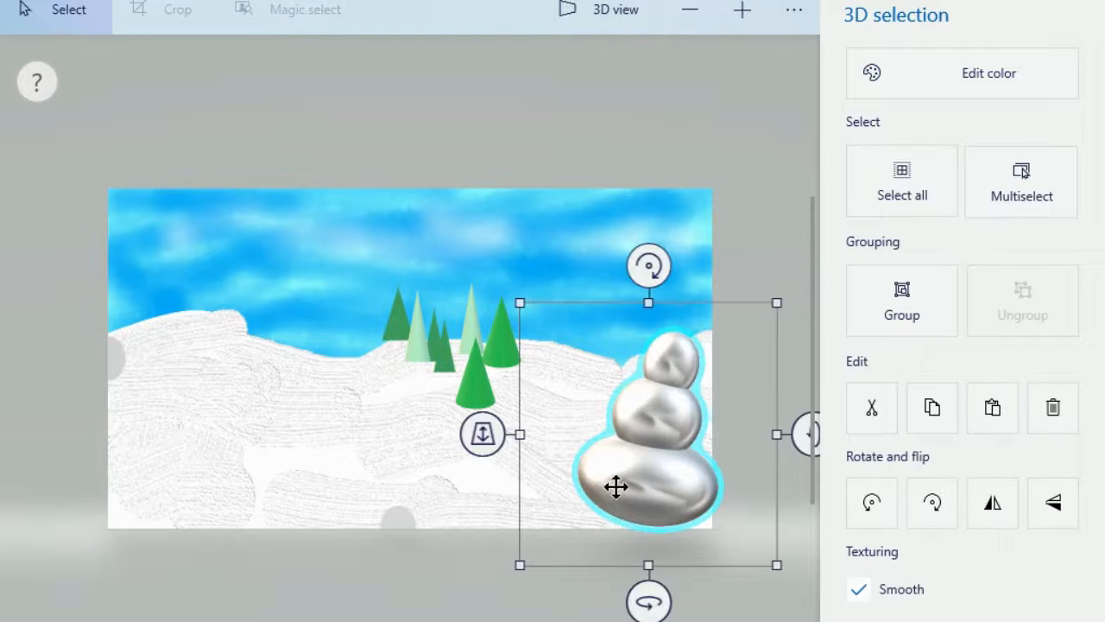
{"action": "left_click_drag", "start_coordinate": [648, 601], "coordinate": [764, 602]}
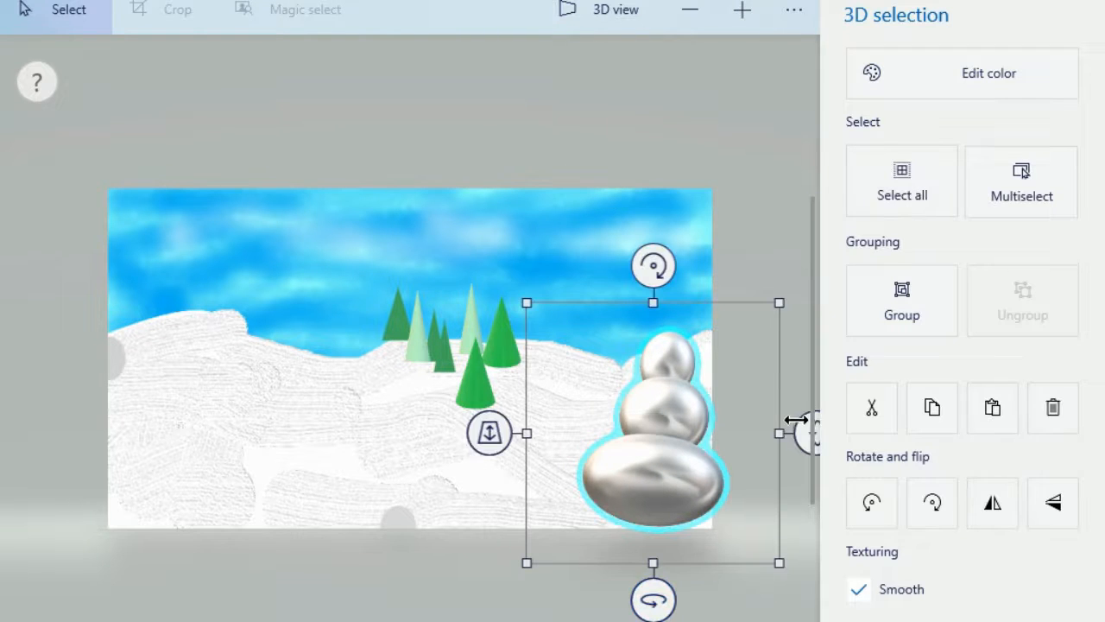
{"action": "left_click_drag", "start_coordinate": [802, 437], "coordinate": [777, 421]}
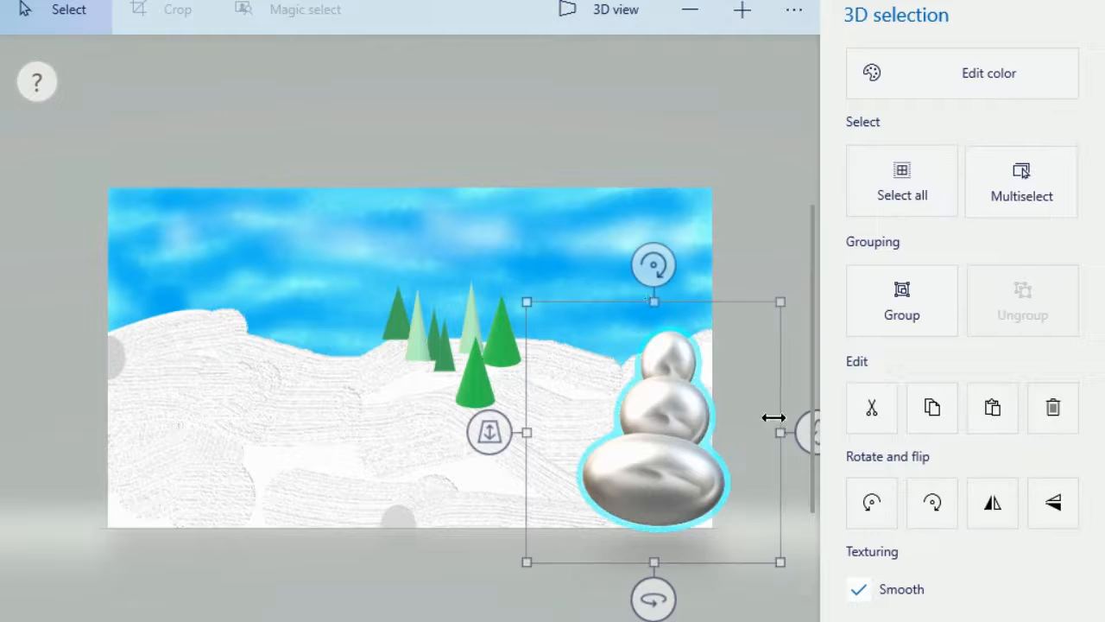
{"action": "left_click_drag", "start_coordinate": [649, 278], "coordinate": [648, 305]}
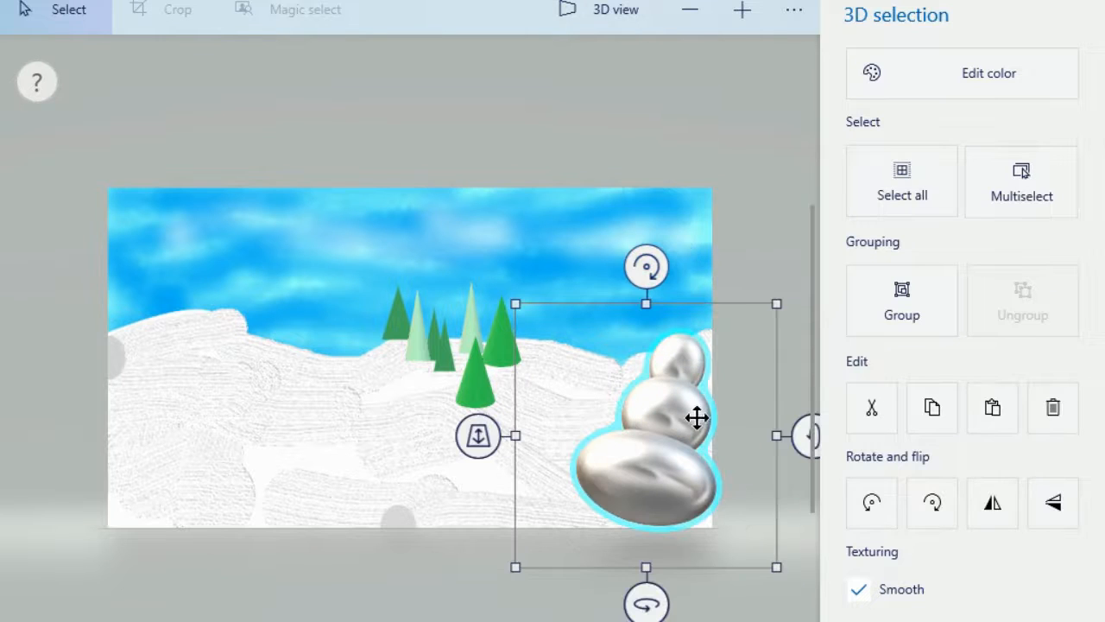
{"action": "mouse_move", "coordinate": [782, 434]}
{"action": "left_mouse_down"}
{"action": "mouse_move", "coordinate": [745, 447]}
{"action": "mouse_move", "coordinate": [789, 424]}
{"action": "mouse_move", "coordinate": [794, 452]}
{"action": "left_mouse_up"}
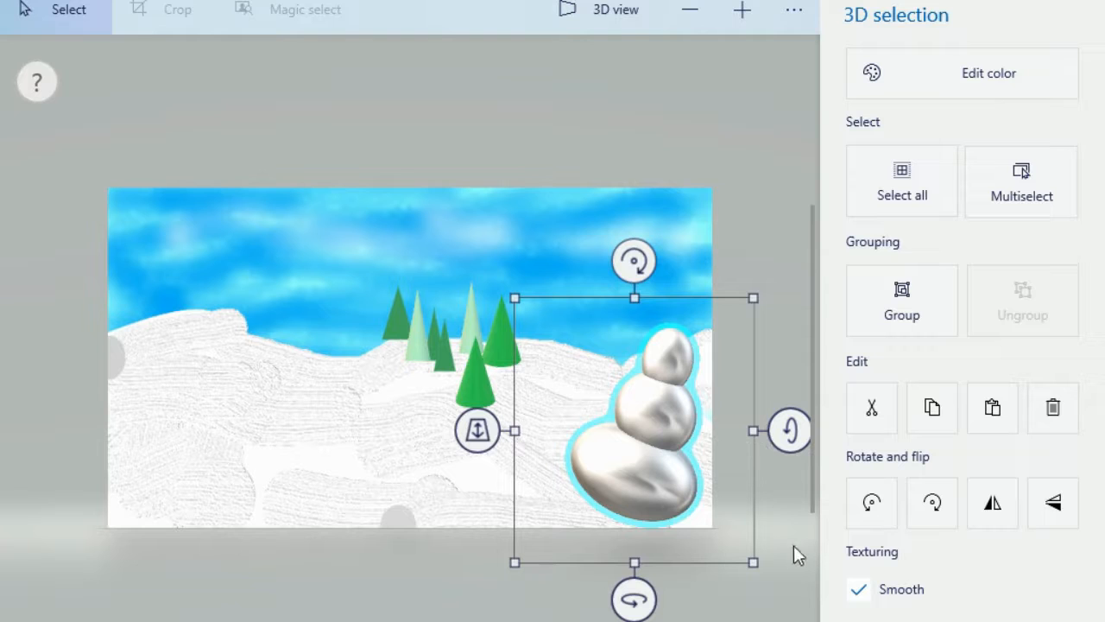
{"action": "left_click", "coordinate": [893, 326]}
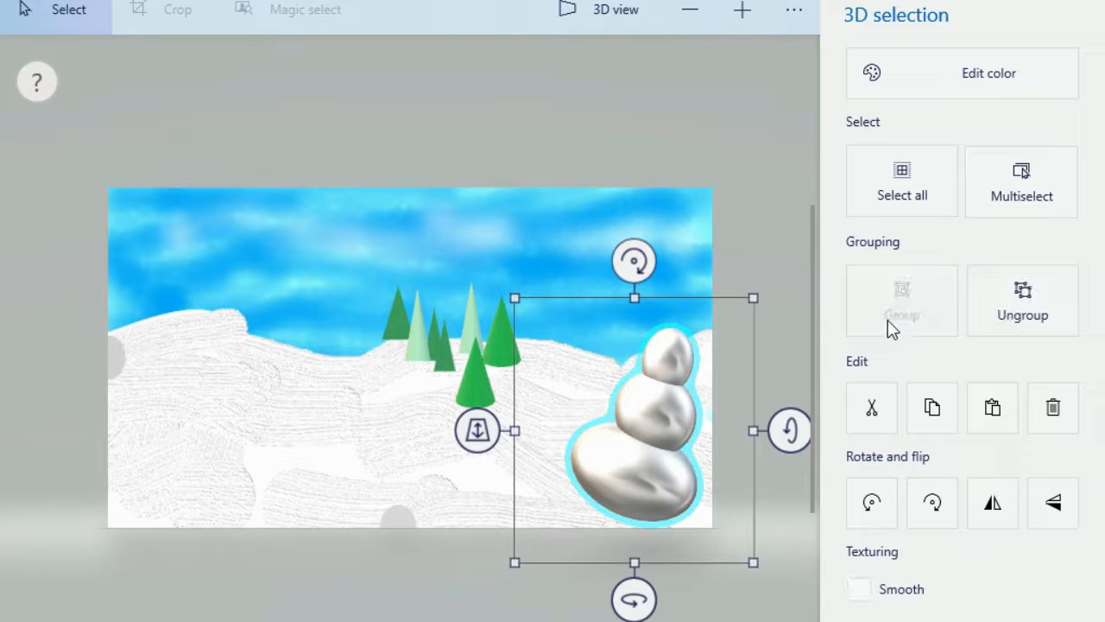
{"action": "left_click", "coordinate": [789, 388]}
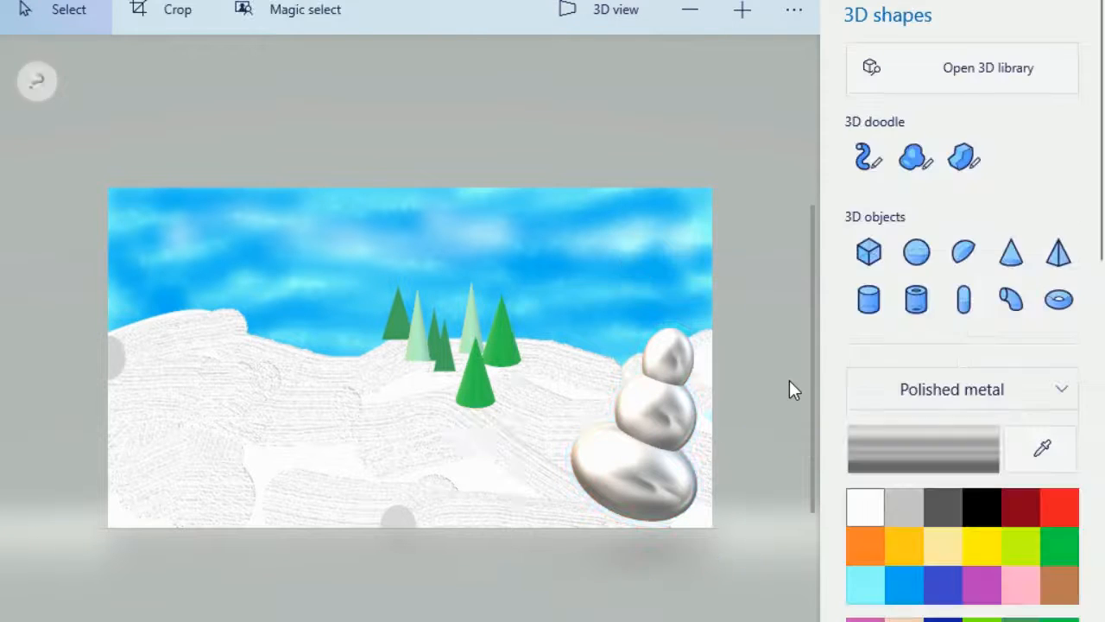
Draw a small black polished metal sphere beside the canvas near the snowman's head and place a duplicate directly below it.
{"action": "left_click", "coordinate": [915, 259]}
{"action": "left_click", "coordinate": [980, 507]}
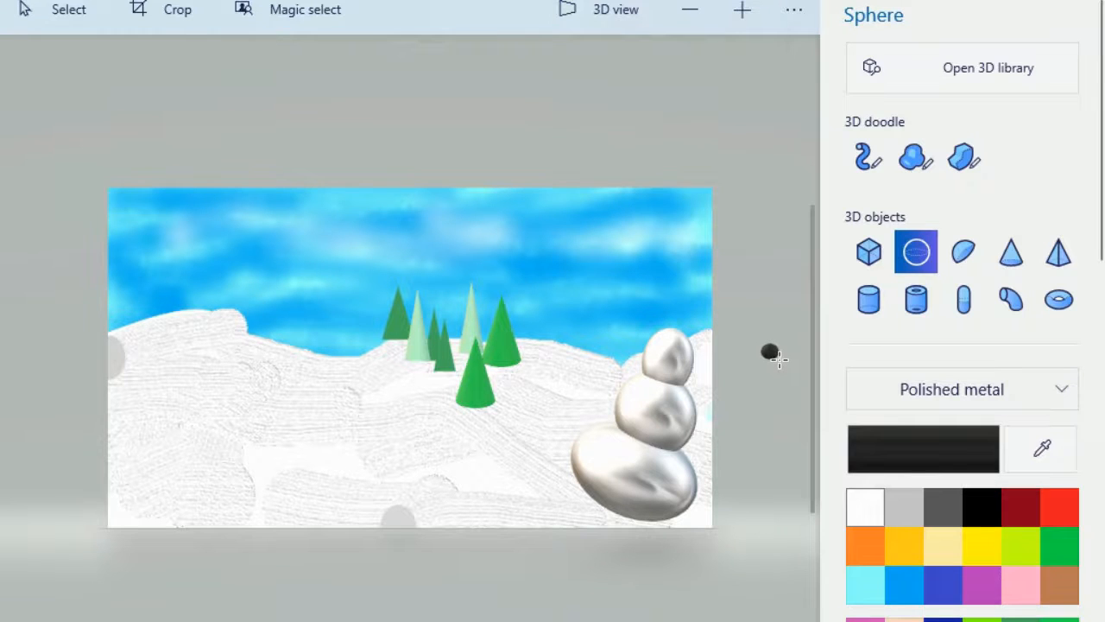
{"action": "left_click", "coordinate": [775, 355]}
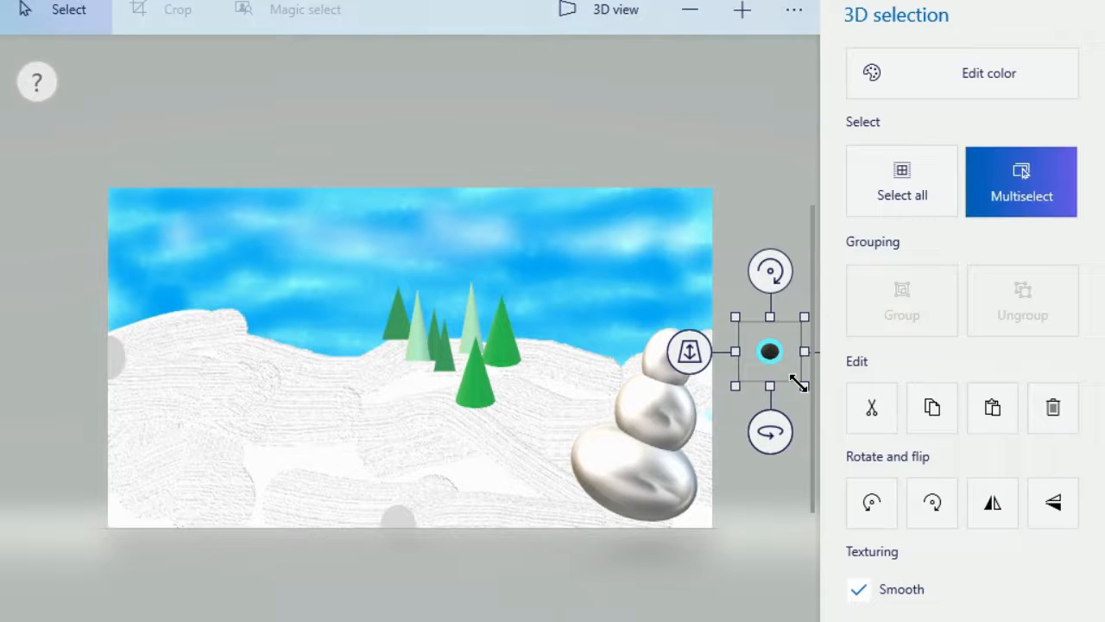
{"action": "key", "text": "ctrl+v"}
{"action": "left_click_drag", "start_coordinate": [769, 352], "coordinate": [769, 379]}
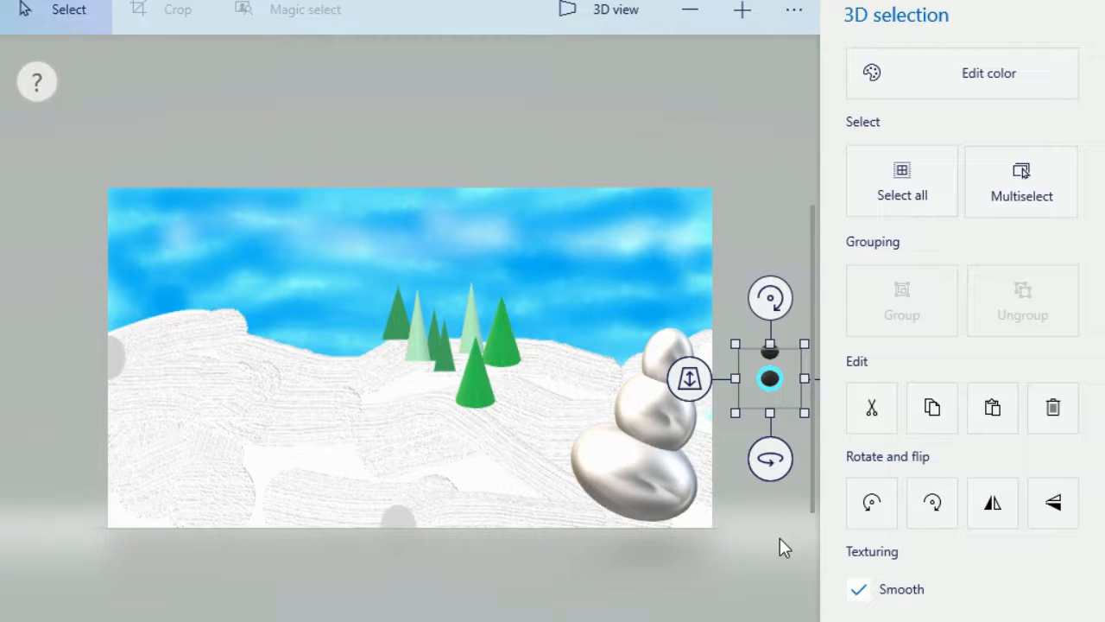
{"action": "left_click_drag", "start_coordinate": [751, 352], "coordinate": [743, 316]}
{"action": "left_click", "coordinate": [772, 562]}
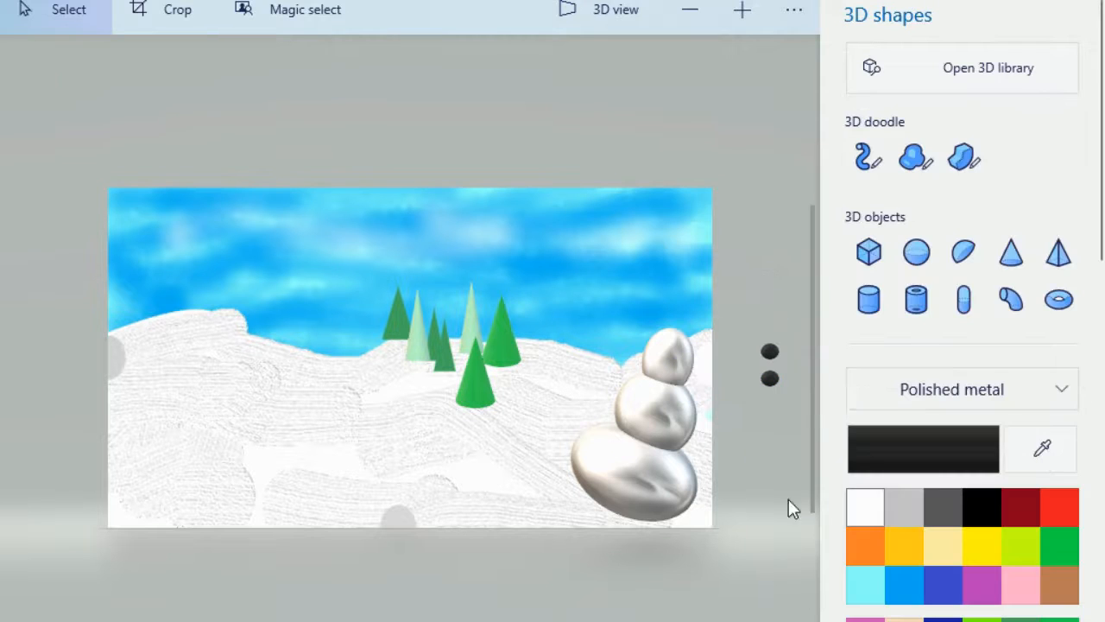
Draw a slender orange polished metal cone beside the canvas, below the two black spheres, for the snowman's nose.
{"action": "left_click", "coordinate": [1001, 262]}
{"action": "left_click", "coordinate": [875, 559]}
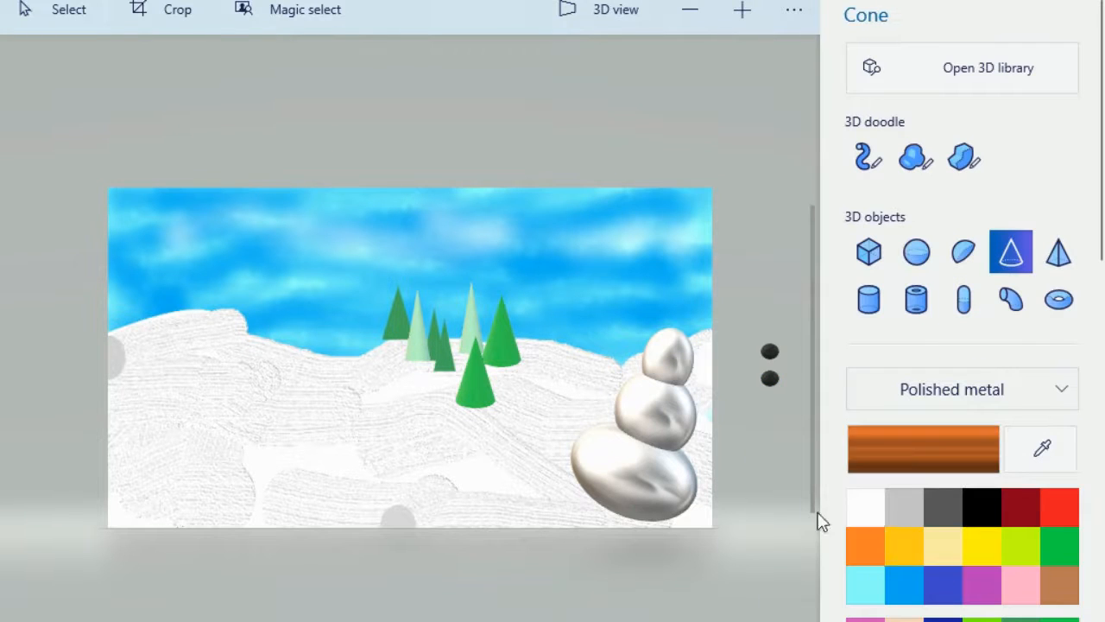
{"action": "left_click_drag", "start_coordinate": [780, 480], "coordinate": [751, 484]}
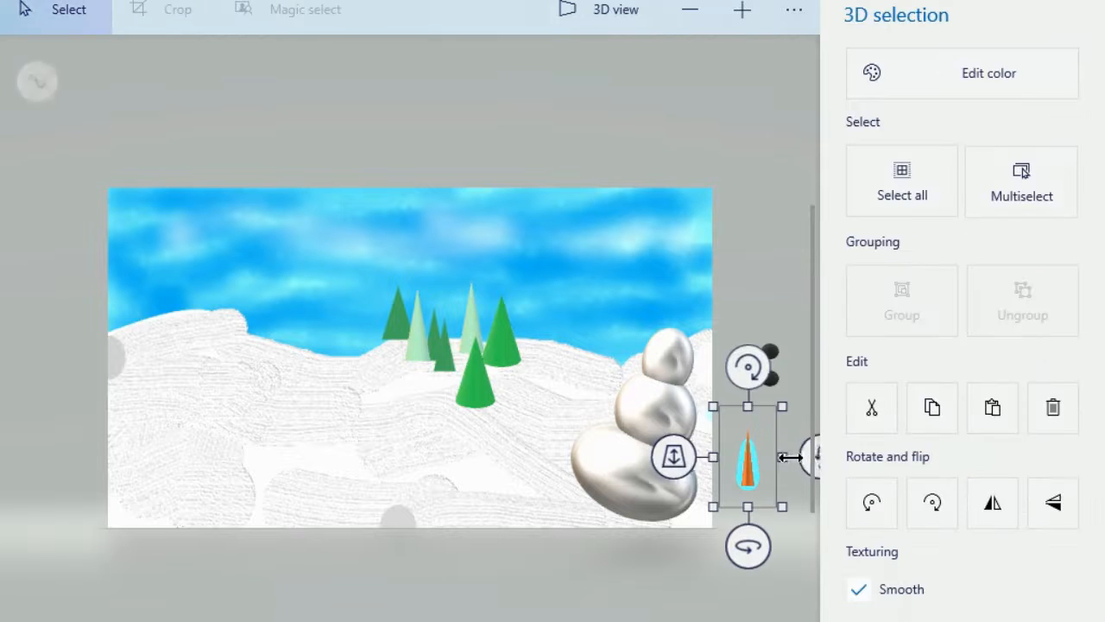
{"action": "left_click", "coordinate": [775, 466]}
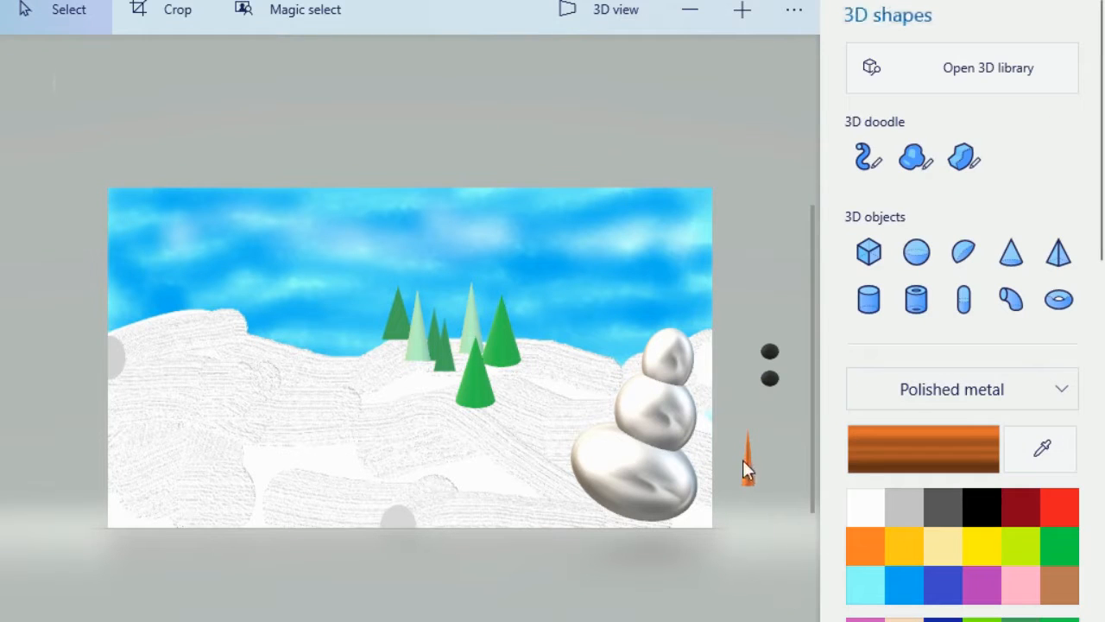
Place the lower black sphere on the snowman's head as an eye, bringing it forward in depth and nudging it up.
{"action": "left_click", "coordinate": [767, 379]}
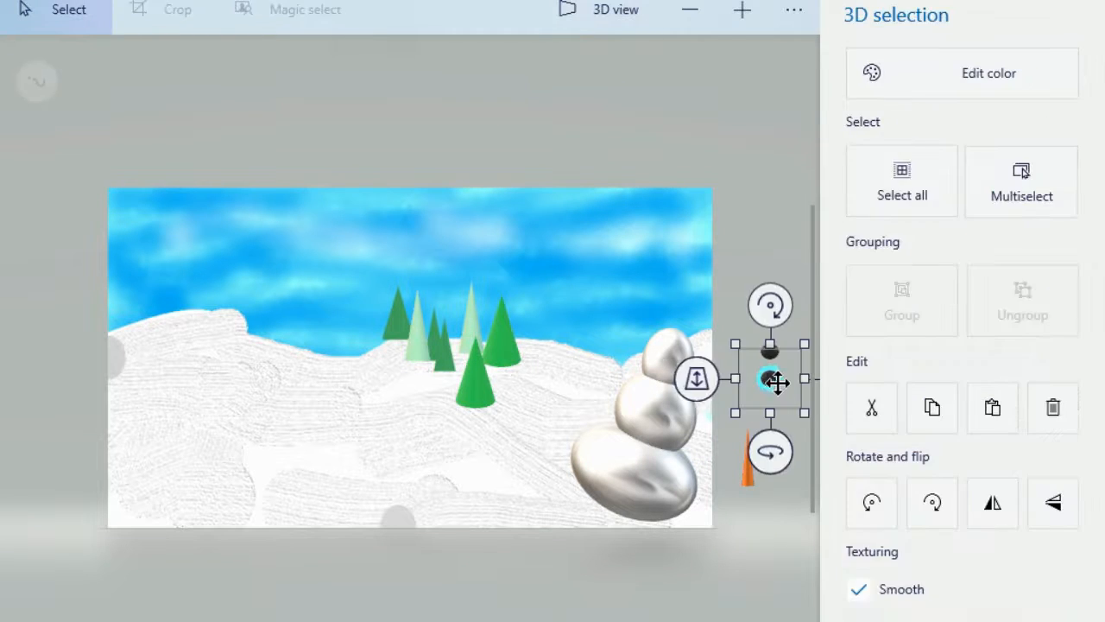
{"action": "left_click_drag", "start_coordinate": [769, 380], "coordinate": [673, 361]}
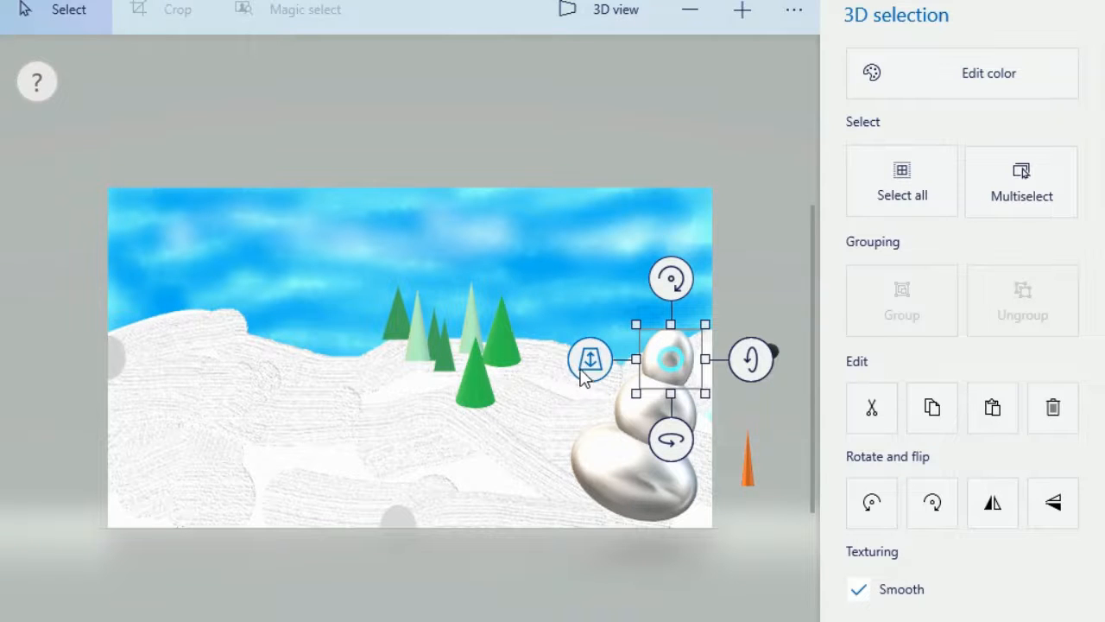
{"action": "left_click_drag", "start_coordinate": [587, 367], "coordinate": [564, 381]}
{"action": "key", "text": "Up"}
{"action": "key", "text": "Up"}
{"action": "key", "text": "Up"}
{"action": "key", "text": "Up"}
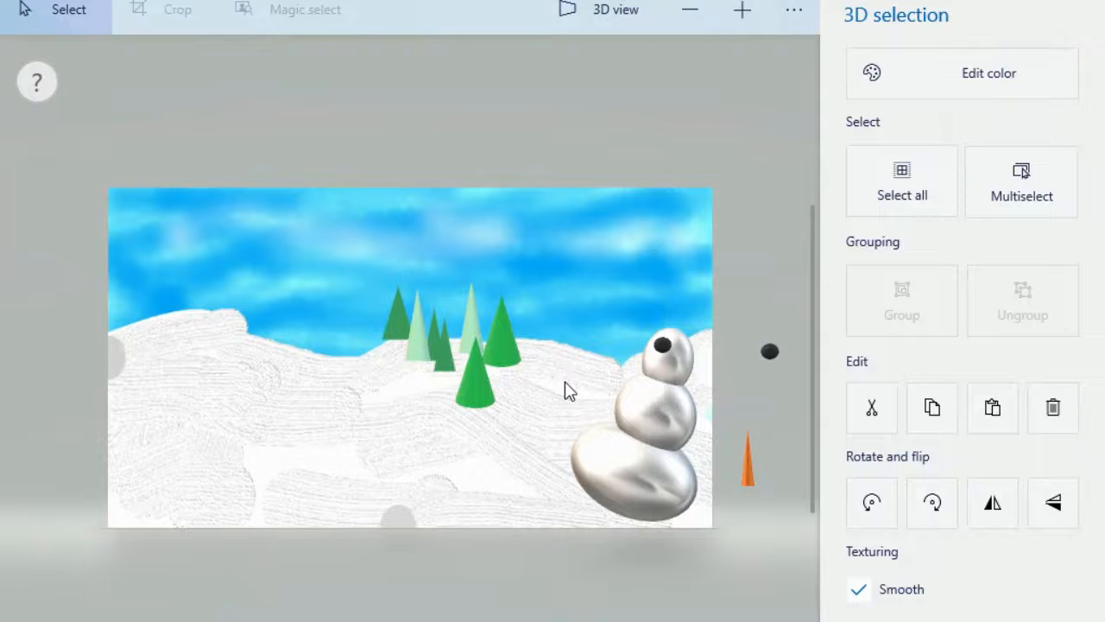
Nudge the black eye on the snowman's head slightly down and deselect it.
{"action": "key", "text": "Down"}
{"action": "key", "text": "Down"}
{"action": "key", "text": "Down"}
{"action": "key", "text": "Down"}
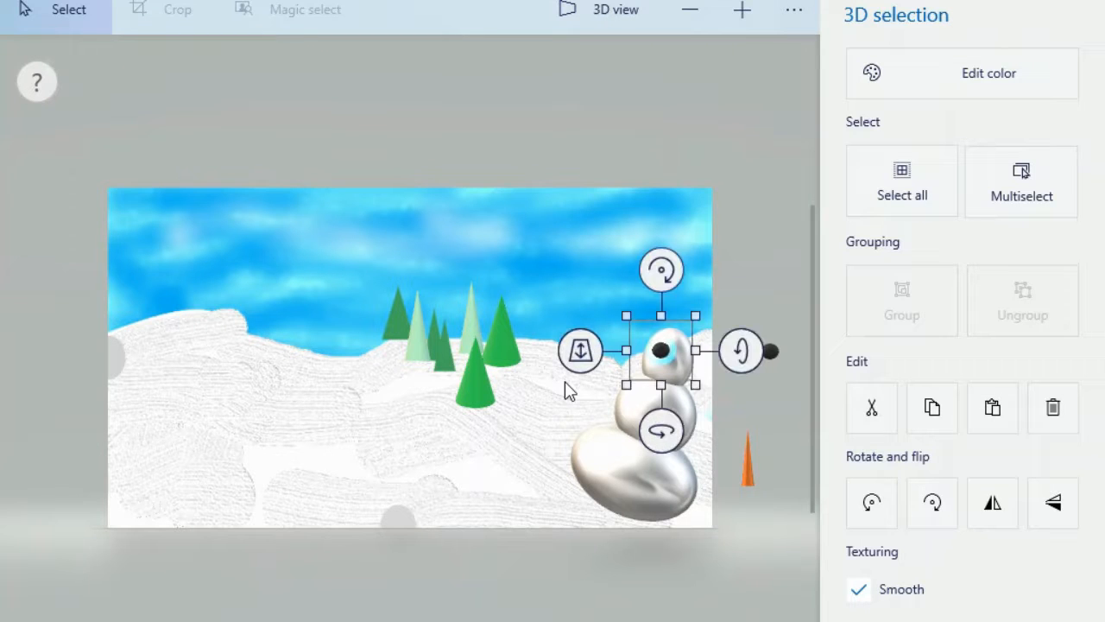
{"action": "left_click", "coordinate": [781, 408]}
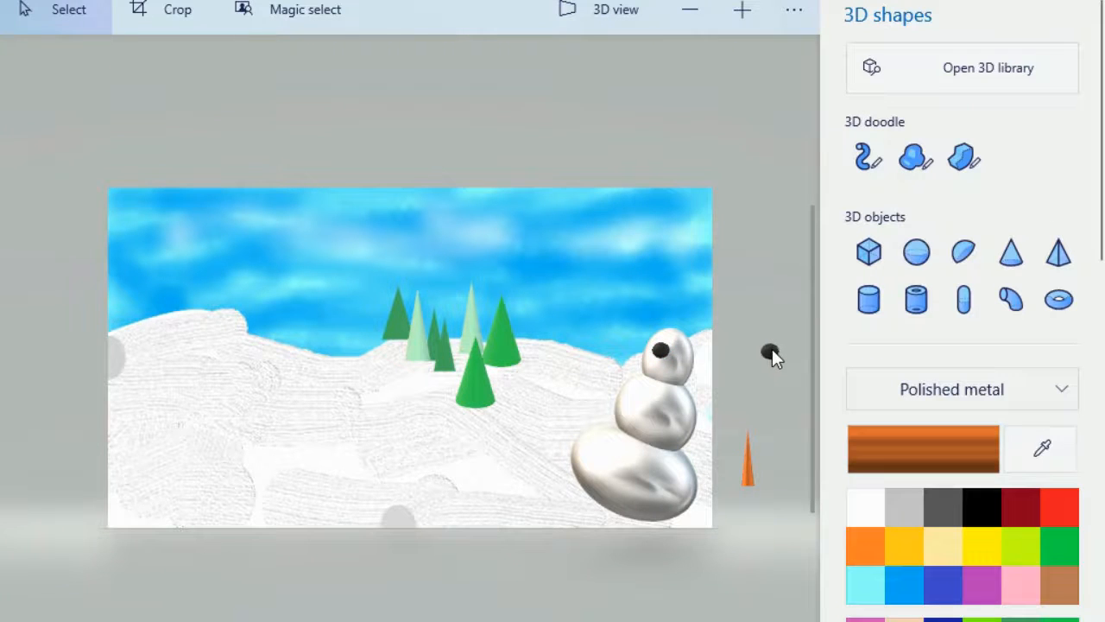
Place the remaining black sphere beside the first eye on the snowman's head and adjust its depth so it sits on the surface.
{"action": "left_click_drag", "start_coordinate": [772, 349], "coordinate": [691, 357]}
{"action": "left_click", "coordinate": [769, 353]}
{"action": "left_click_drag", "start_coordinate": [771, 354], "coordinate": [685, 355]}
{"action": "left_click_drag", "start_coordinate": [600, 354], "coordinate": [592, 389]}
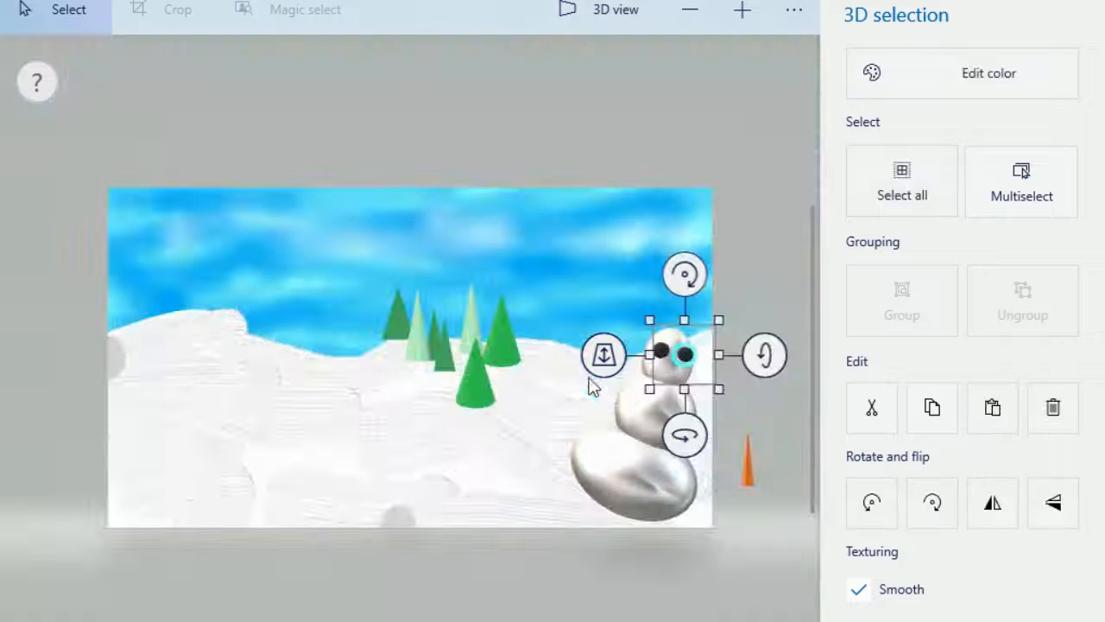
{"action": "left_click", "coordinate": [767, 437]}
Flip the orange cone on its x-axis to point outward, place it between the snowman's eyes as the nose, and bring it forward in depth.
{"action": "left_click", "coordinate": [749, 462]}
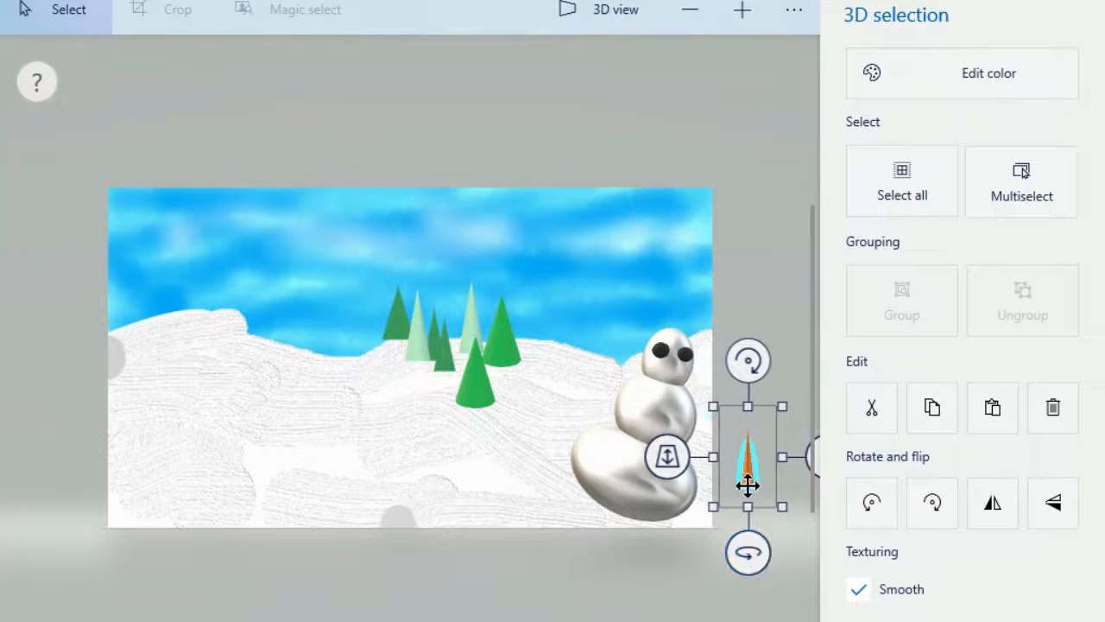
{"action": "mouse_move", "coordinate": [740, 459]}
{"action": "left_mouse_down"}
{"action": "mouse_move", "coordinate": [685, 468]}
{"action": "mouse_move", "coordinate": [731, 475]}
{"action": "mouse_move", "coordinate": [728, 459]}
{"action": "left_mouse_up"}
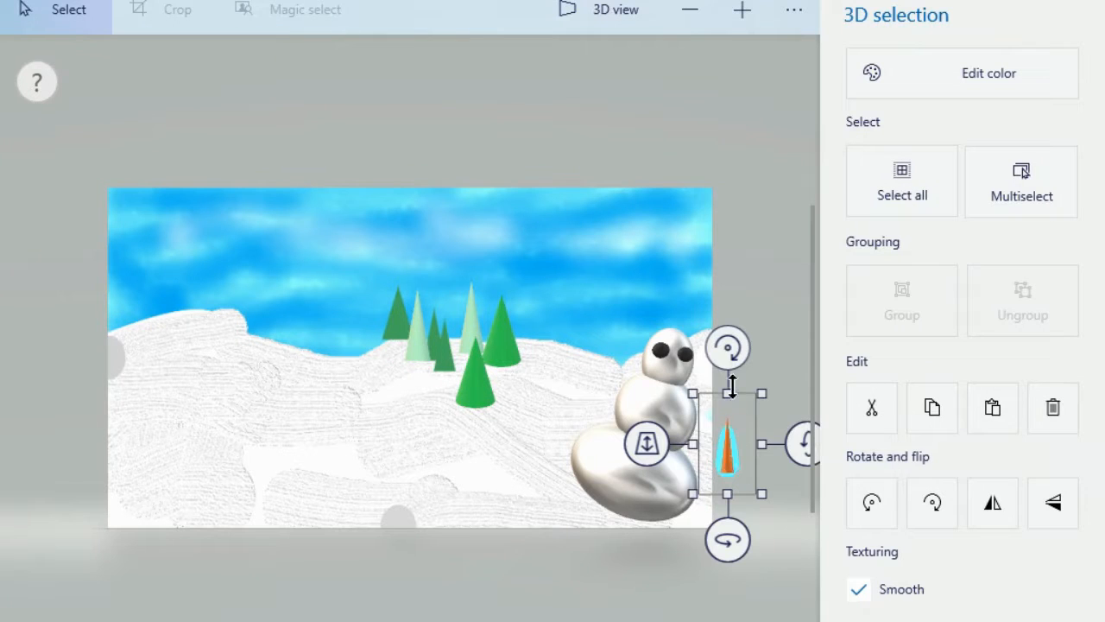
{"action": "left_click_drag", "start_coordinate": [805, 443], "coordinate": [781, 485]}
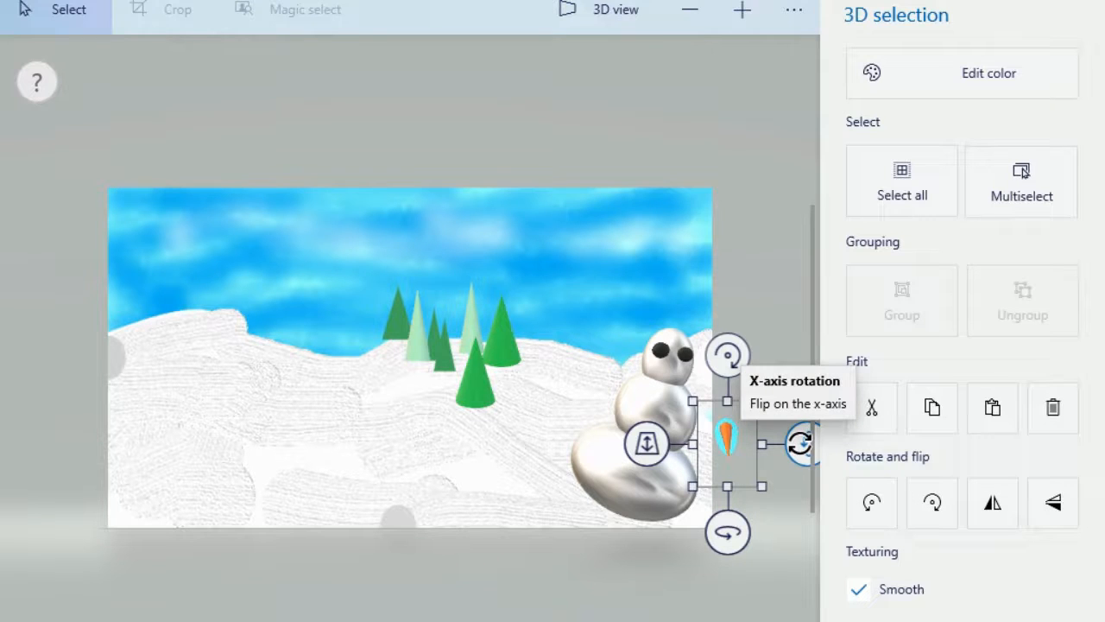
{"action": "left_click_drag", "start_coordinate": [726, 437], "coordinate": [675, 369]}
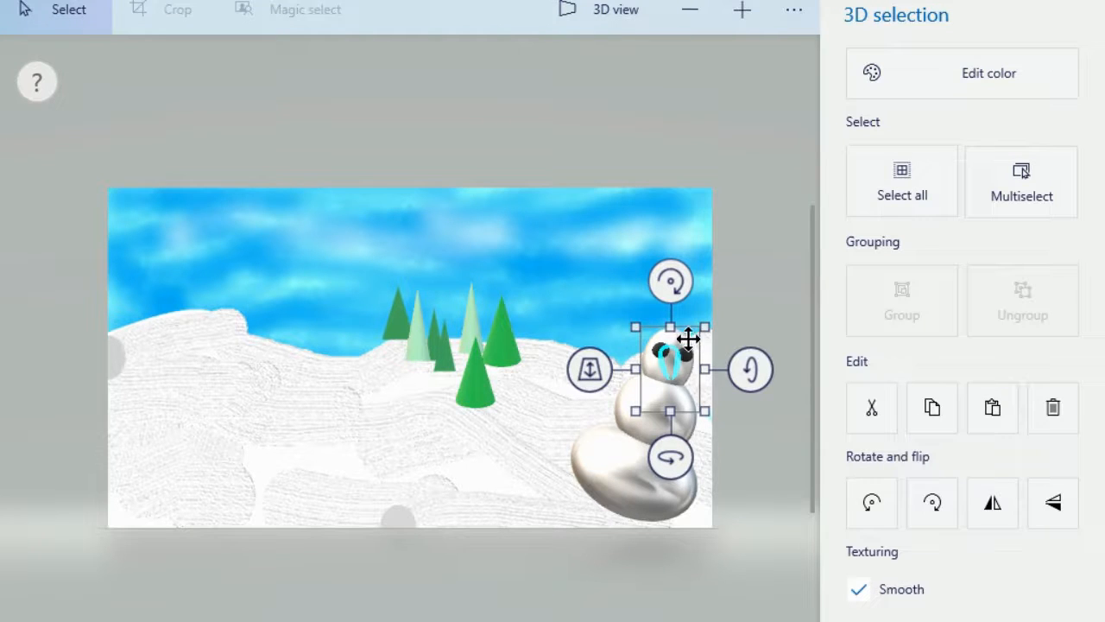
{"action": "left_click_drag", "start_coordinate": [590, 371], "coordinate": [596, 399]}
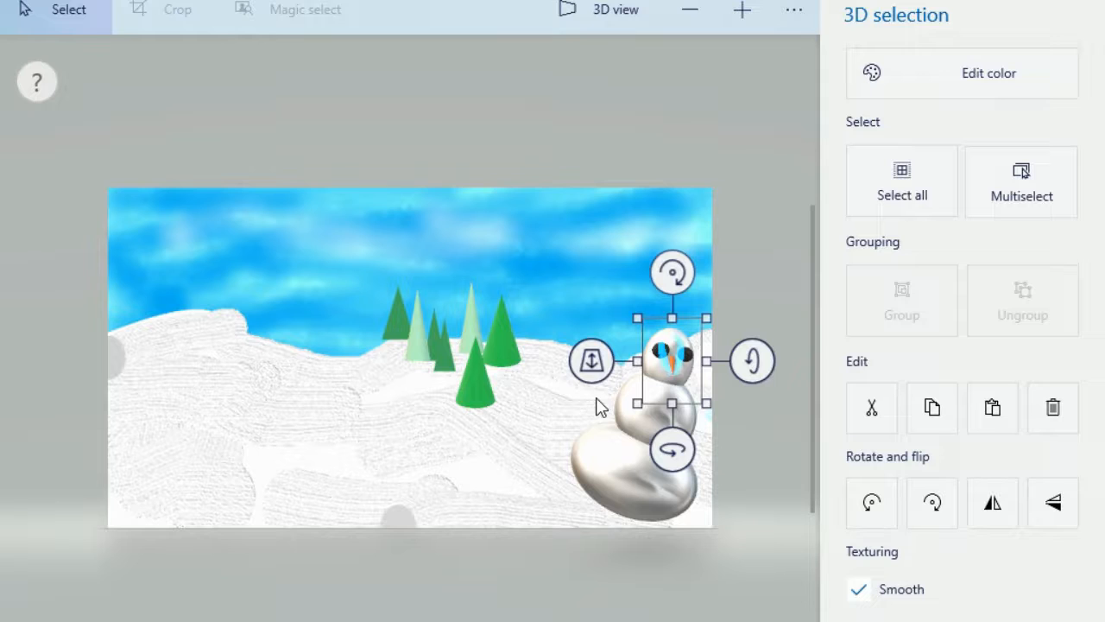
{"action": "left_click", "coordinate": [756, 255]}
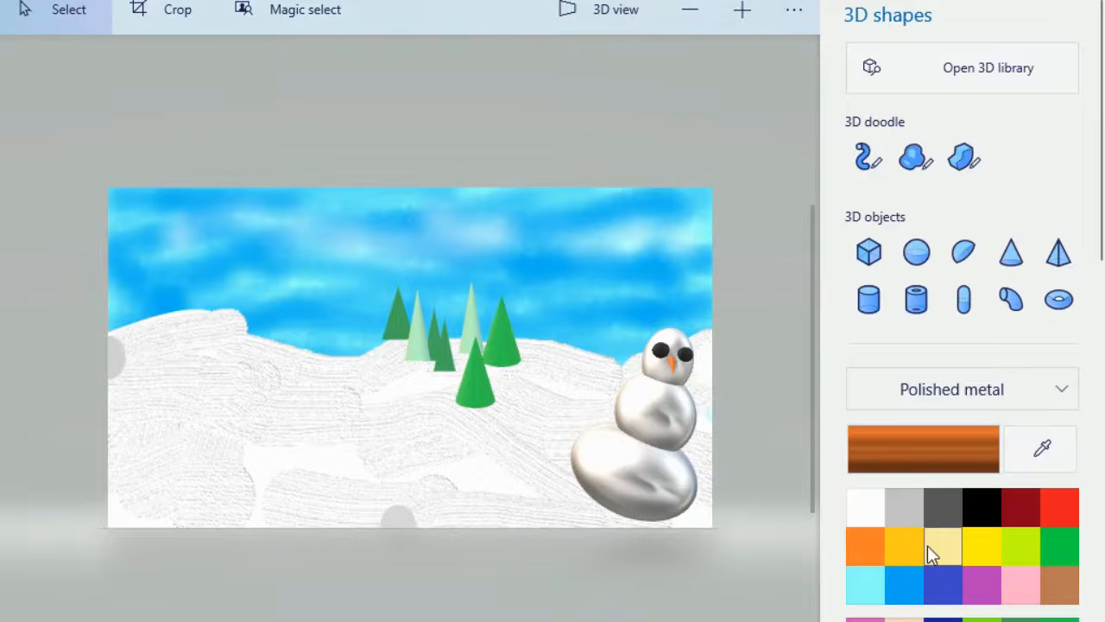
Draw a brown polished metal branch arm with twig fingers using the Tube brush, extending from the snowman's middle sphere toward the trees.
{"action": "left_click", "coordinate": [1055, 595]}
{"action": "left_click", "coordinate": [868, 164]}
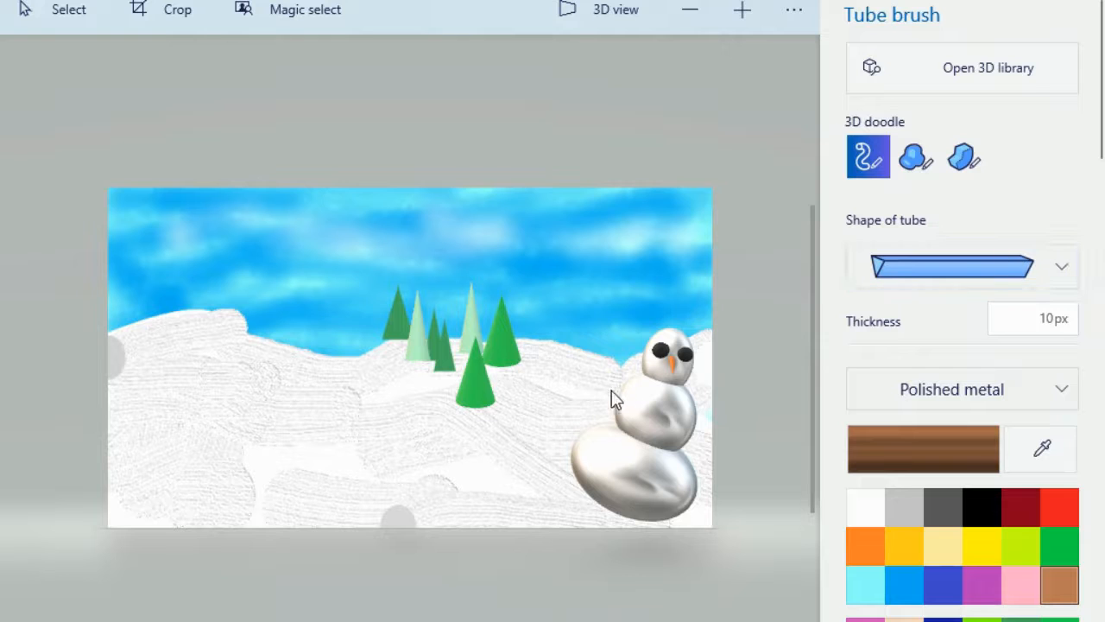
{"action": "mouse_move", "coordinate": [591, 340]}
{"action": "left_mouse_down"}
{"action": "mouse_move", "coordinate": [562, 354]}
{"action": "mouse_move", "coordinate": [584, 316]}
{"action": "mouse_move", "coordinate": [616, 339]}
{"action": "left_mouse_up"}
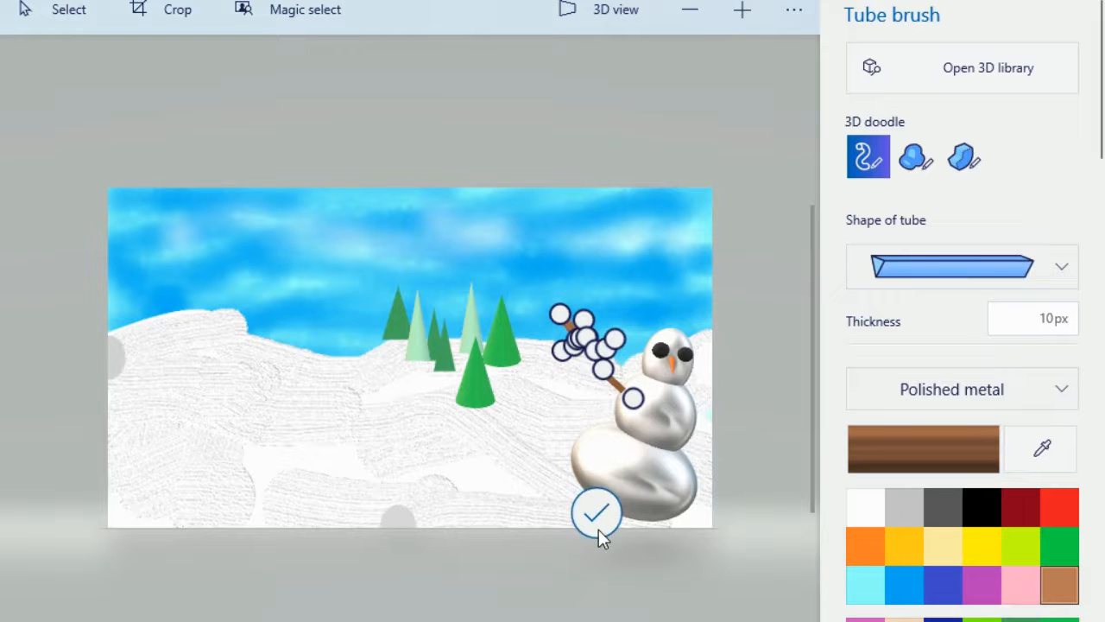
{"action": "left_click", "coordinate": [598, 528]}
Turn and tilt the branch arm around its axes so it joins the snowman just below the head.
{"action": "mouse_move", "coordinate": [595, 459]}
{"action": "left_mouse_down"}
{"action": "mouse_move", "coordinate": [617, 460]}
{"action": "mouse_move", "coordinate": [595, 458]}
{"action": "left_mouse_up"}
{"action": "left_click_drag", "start_coordinate": [598, 250], "coordinate": [571, 293]}
{"action": "left_click_drag", "start_coordinate": [705, 355], "coordinate": [705, 350]}
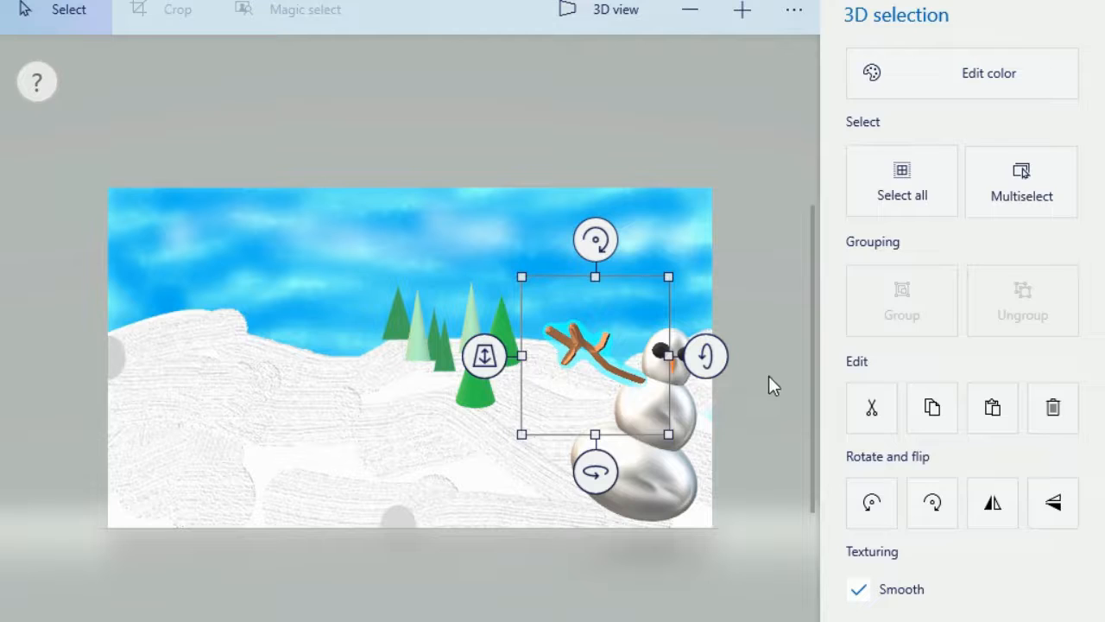
{"action": "left_click", "coordinate": [763, 414]}
Draw a second brown branch arm with the Tube brush, raised from the snowman's other side, and check it in 3D view.
{"action": "left_click", "coordinate": [856, 164]}
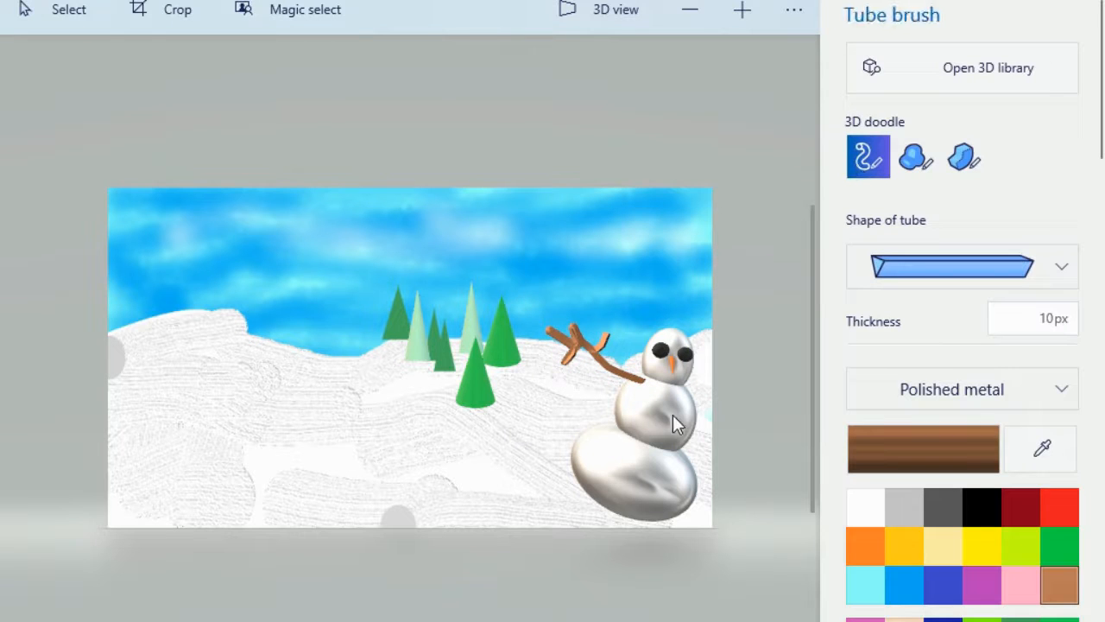
{"action": "mouse_move", "coordinate": [725, 340]}
{"action": "left_mouse_down"}
{"action": "mouse_move", "coordinate": [703, 320]}
{"action": "mouse_move", "coordinate": [713, 308]}
{"action": "left_mouse_up"}
{"action": "left_click", "coordinate": [714, 534]}
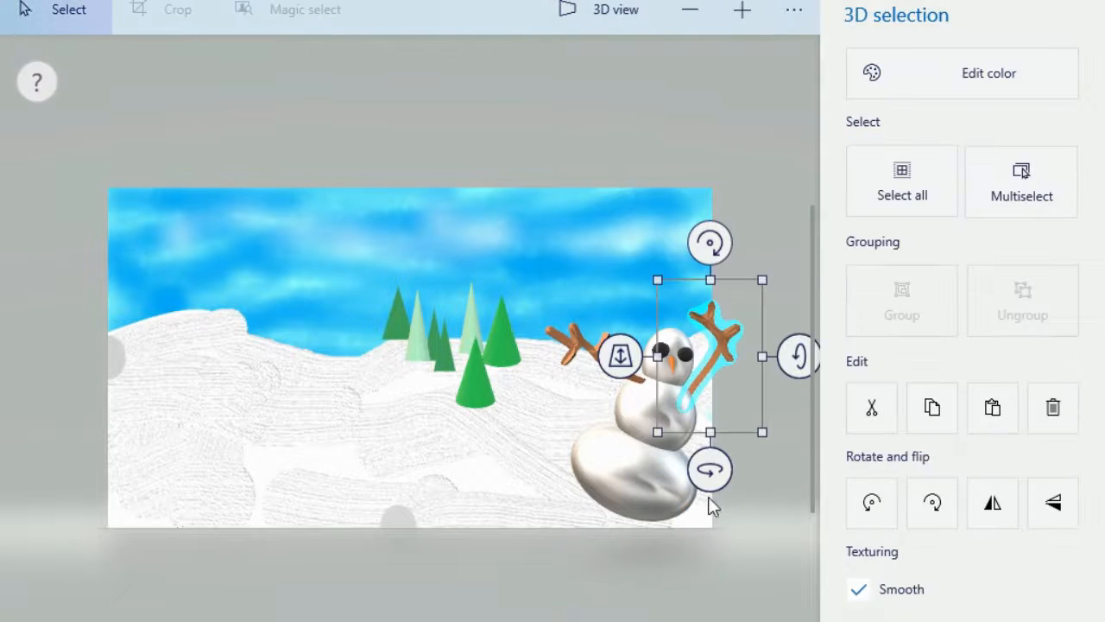
{"action": "left_click", "coordinate": [742, 496]}
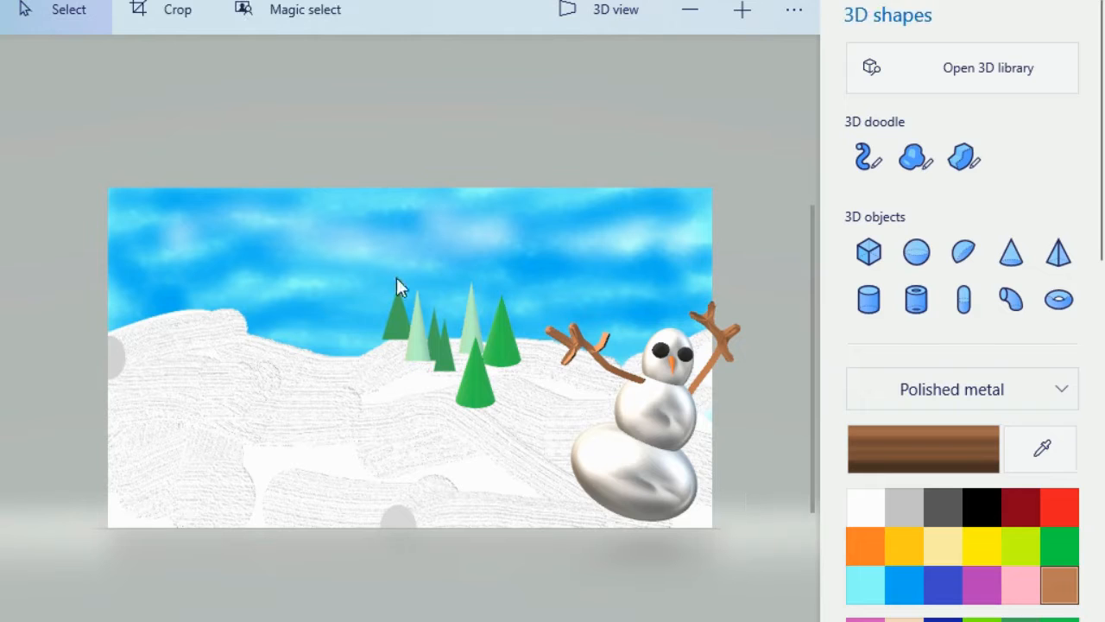
{"action": "left_click", "coordinate": [587, 12]}
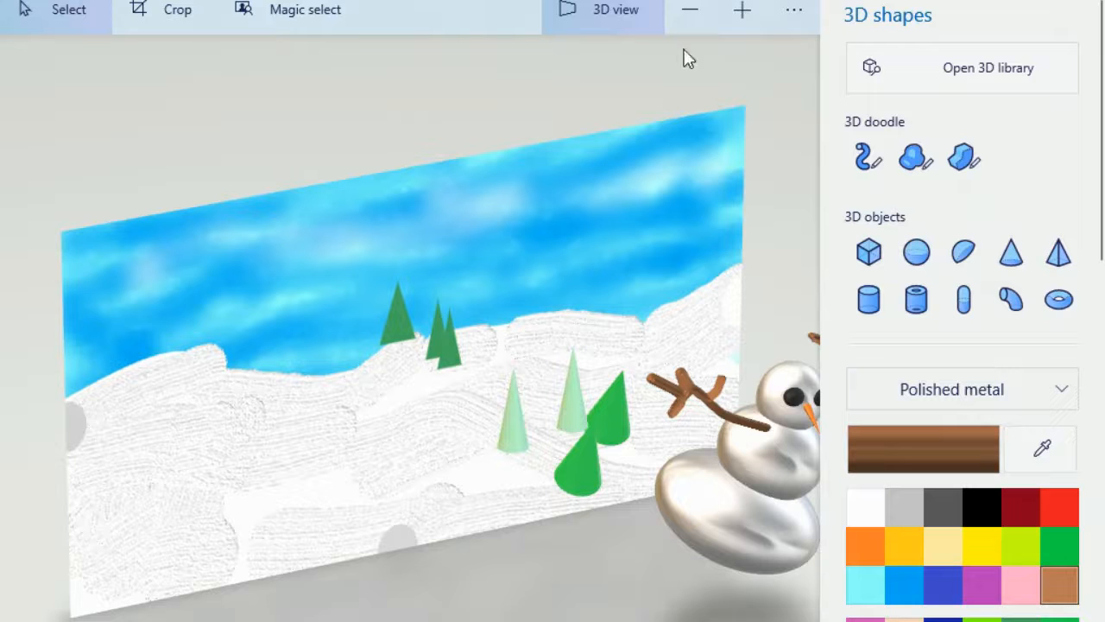
{"action": "left_click", "coordinate": [598, 12]}
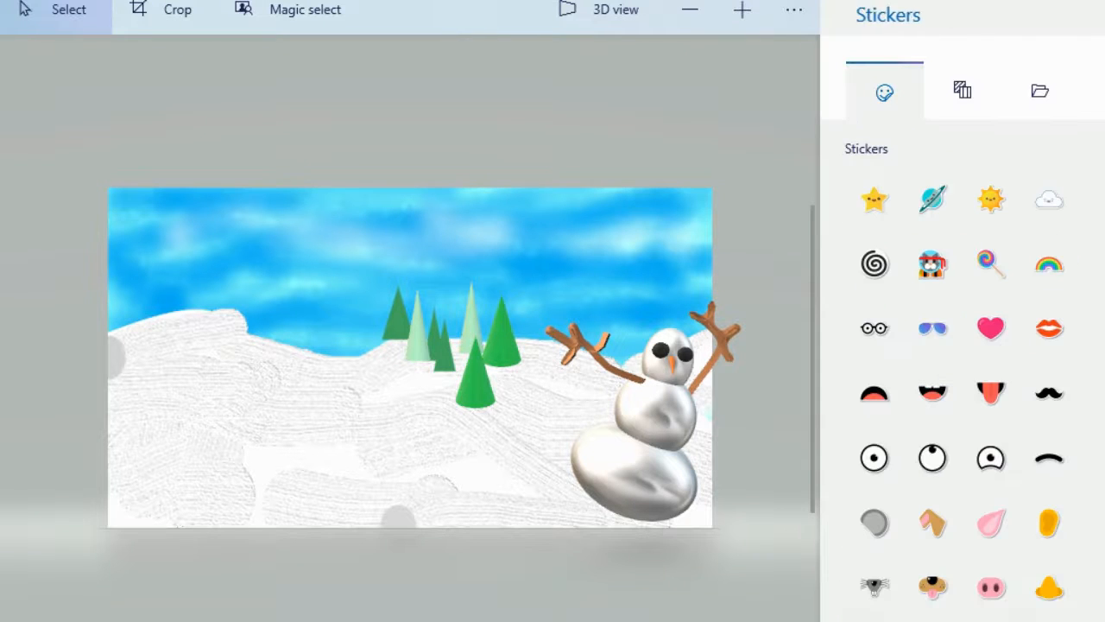
Add the Camera Roll photo WIN_20221201_07_21_26_Pro.jpg as a custom sticker and move it onto the empty space above the canvas.
{"action": "left_click", "coordinate": [1040, 99]}
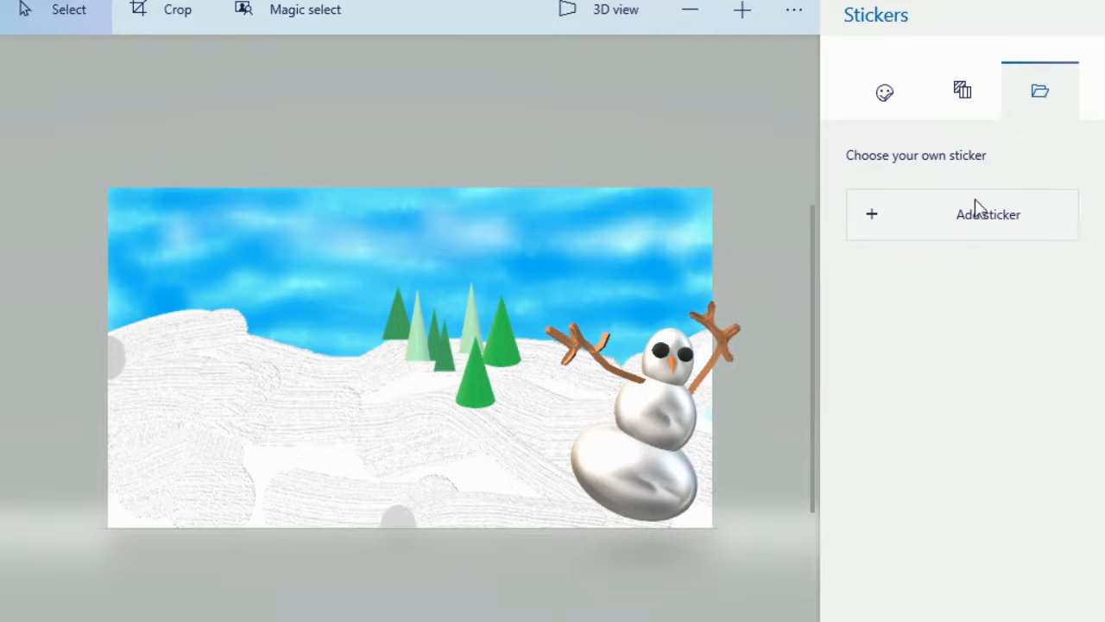
{"action": "left_click", "coordinate": [957, 230]}
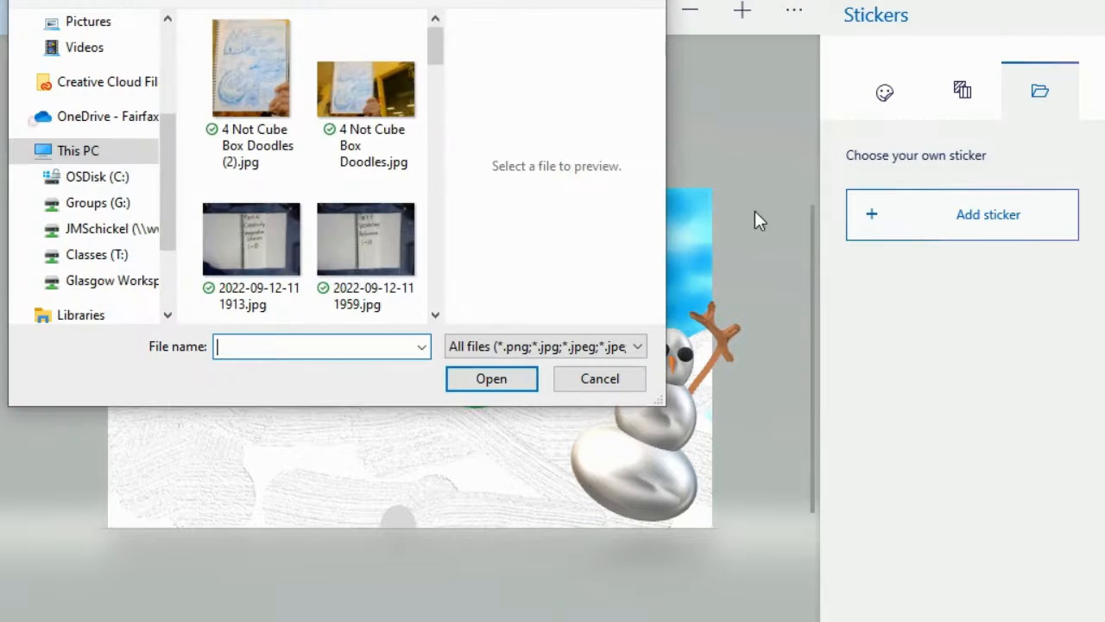
{"action": "left_click_drag", "start_coordinate": [167, 168], "coordinate": [160, 109]}
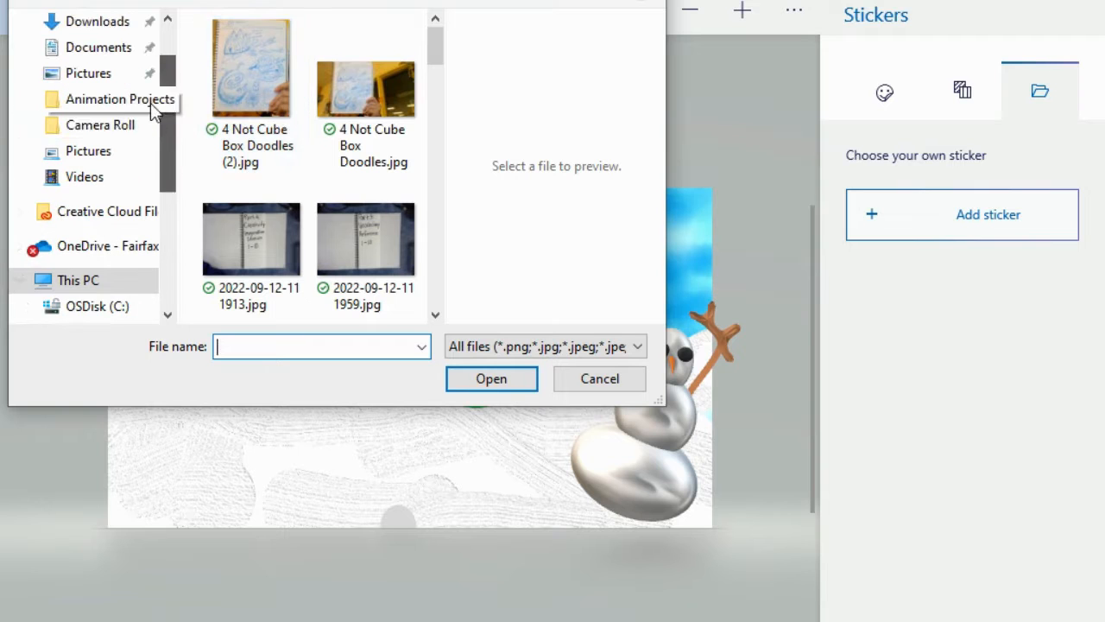
{"action": "left_click", "coordinate": [101, 126]}
{"action": "left_click_drag", "start_coordinate": [438, 49], "coordinate": [464, 308]}
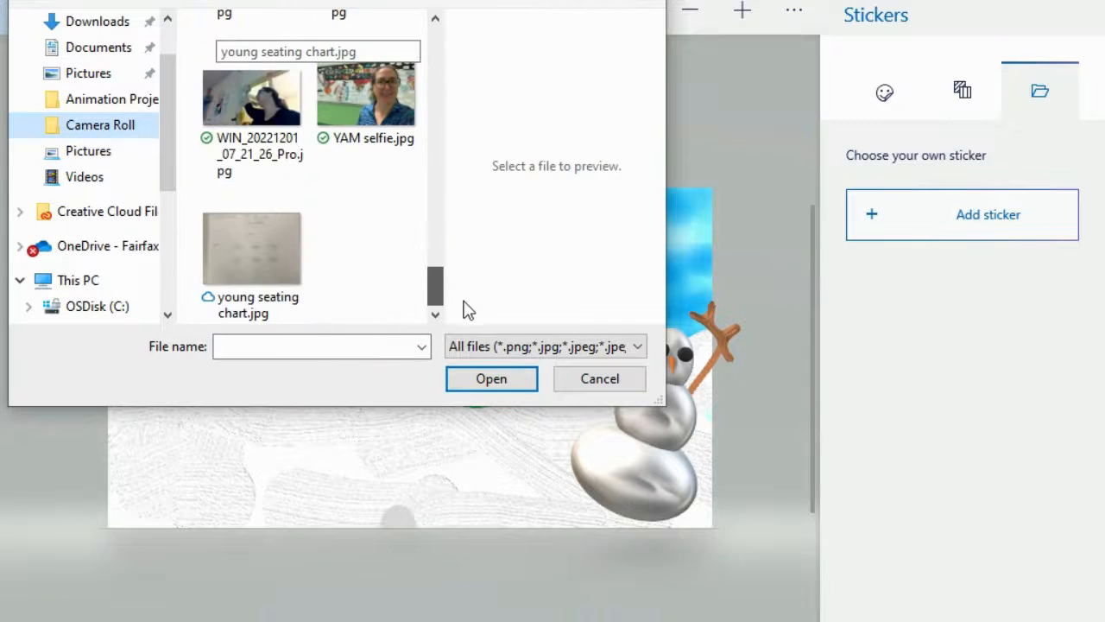
{"action": "left_click", "coordinate": [235, 73]}
{"action": "left_click", "coordinate": [508, 380]}
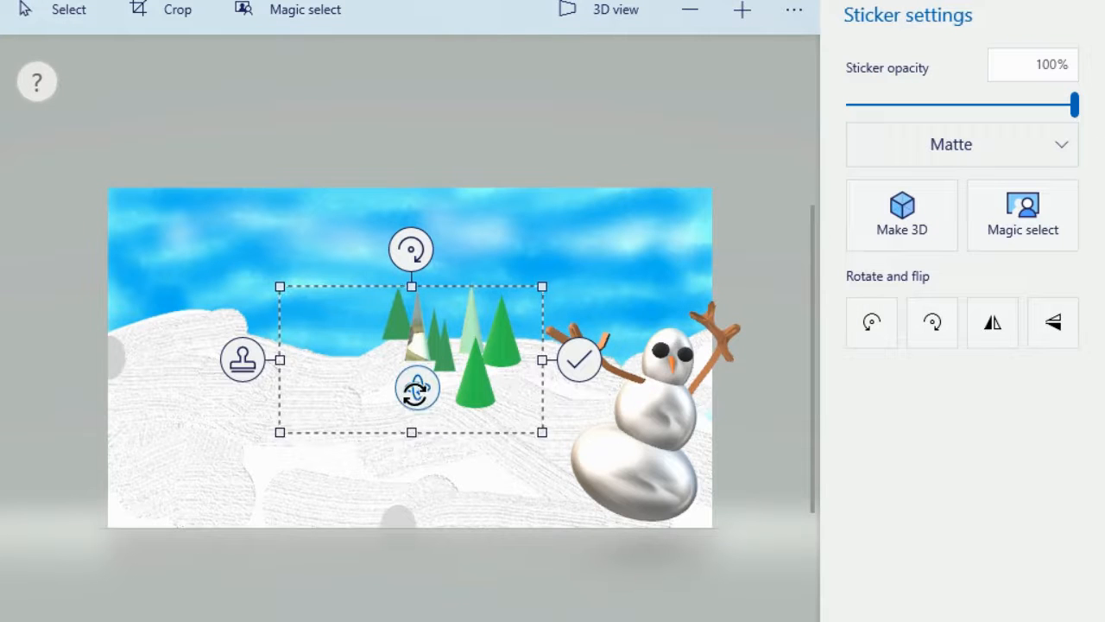
{"action": "left_click_drag", "start_coordinate": [416, 391], "coordinate": [242, 102]}
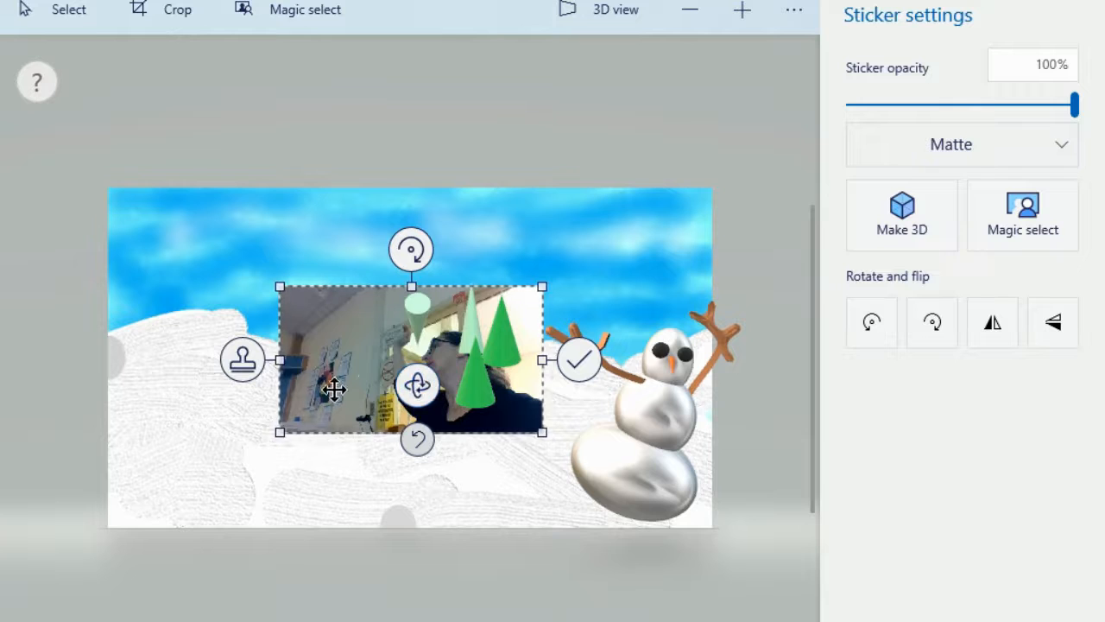
{"action": "left_click_drag", "start_coordinate": [357, 369], "coordinate": [246, 122]}
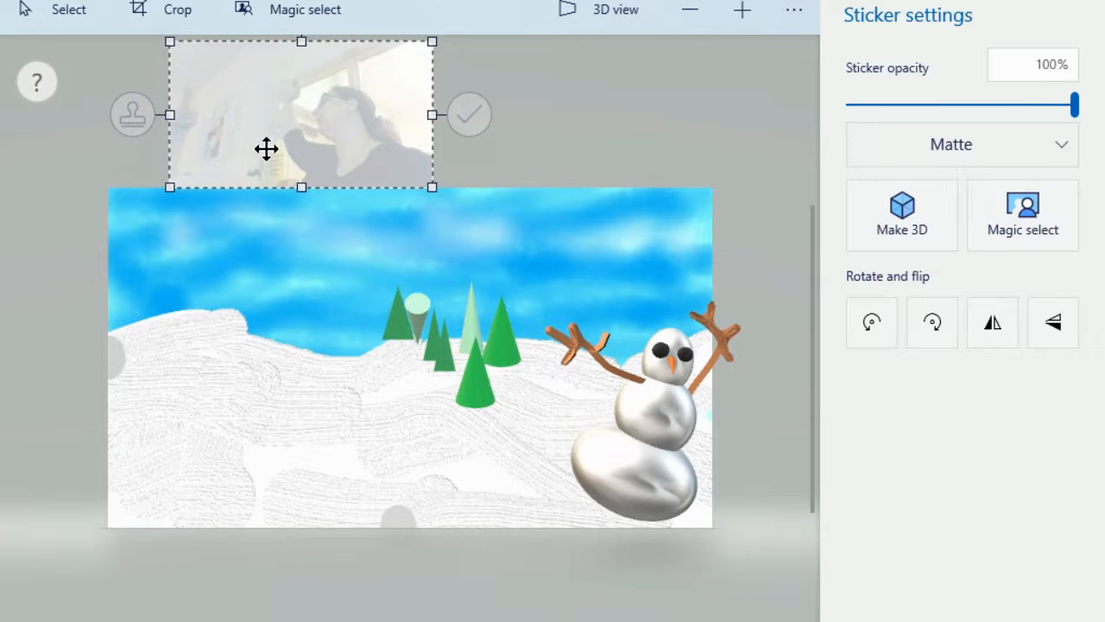
Cut the person out of the photo with Magic select, narrowing the area around them and adding the raised arm and hand.
{"action": "left_click", "coordinate": [1027, 211]}
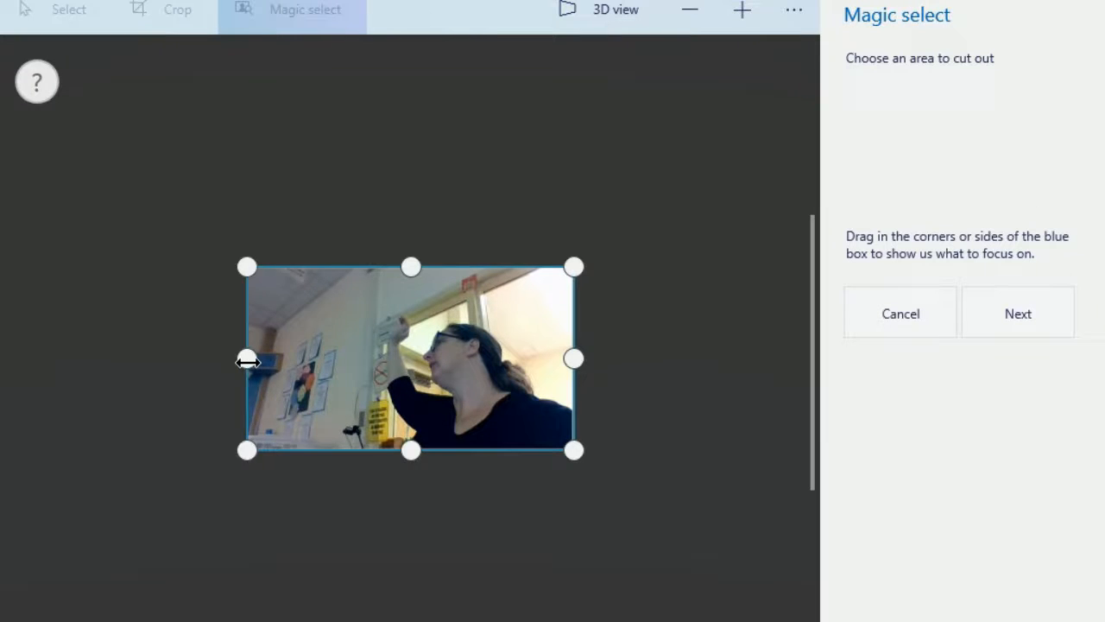
{"action": "left_click_drag", "start_coordinate": [245, 358], "coordinate": [383, 354]}
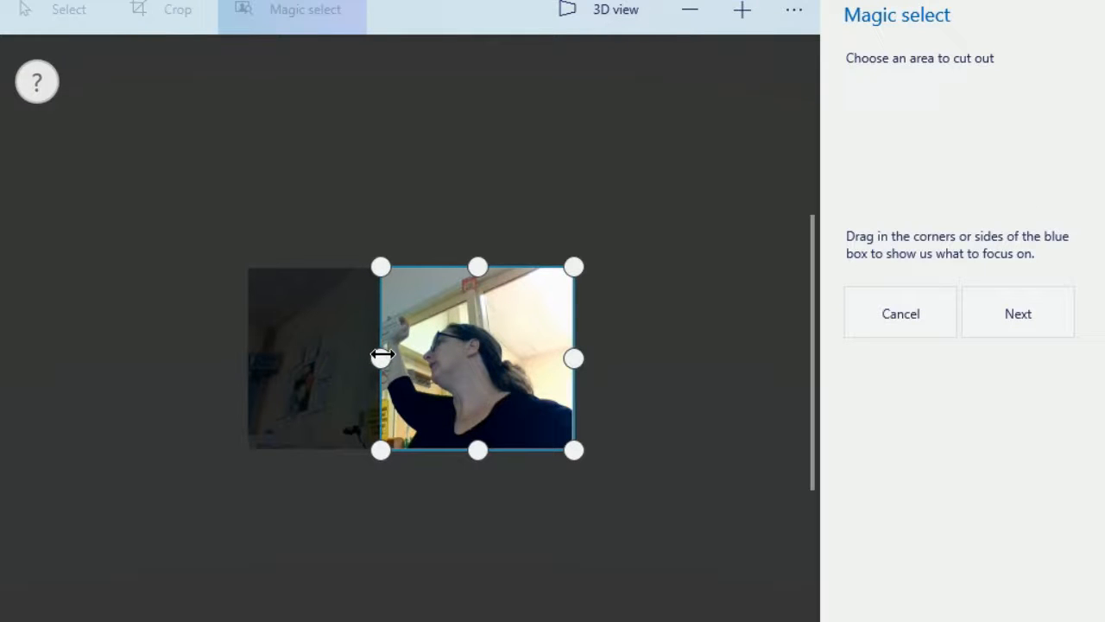
{"action": "left_click_drag", "start_coordinate": [479, 264], "coordinate": [490, 315]}
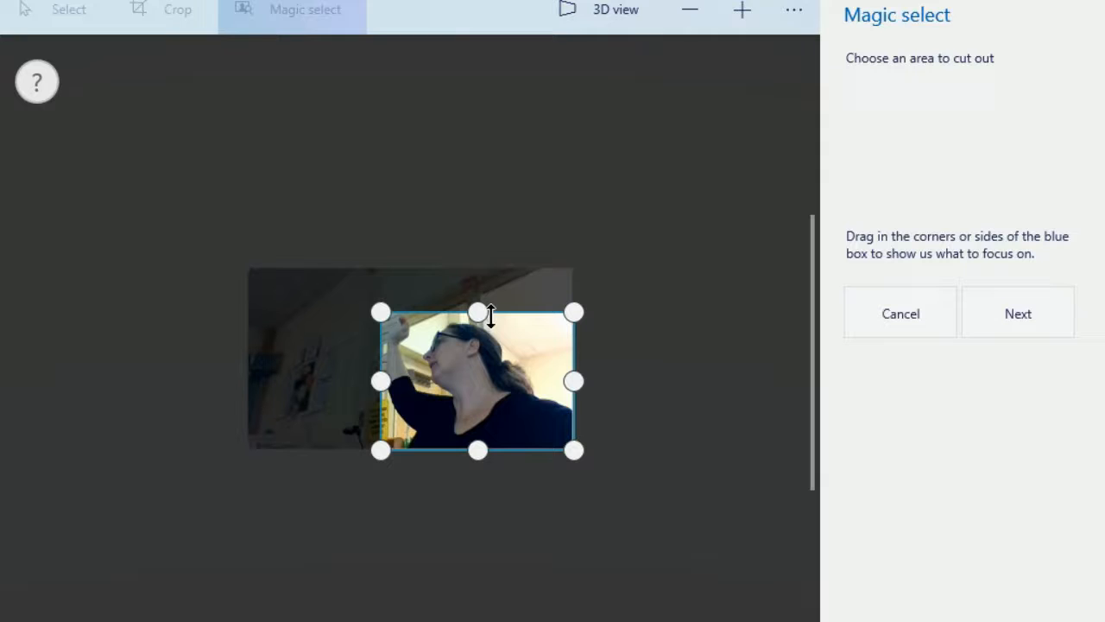
{"action": "left_click", "coordinate": [1004, 319]}
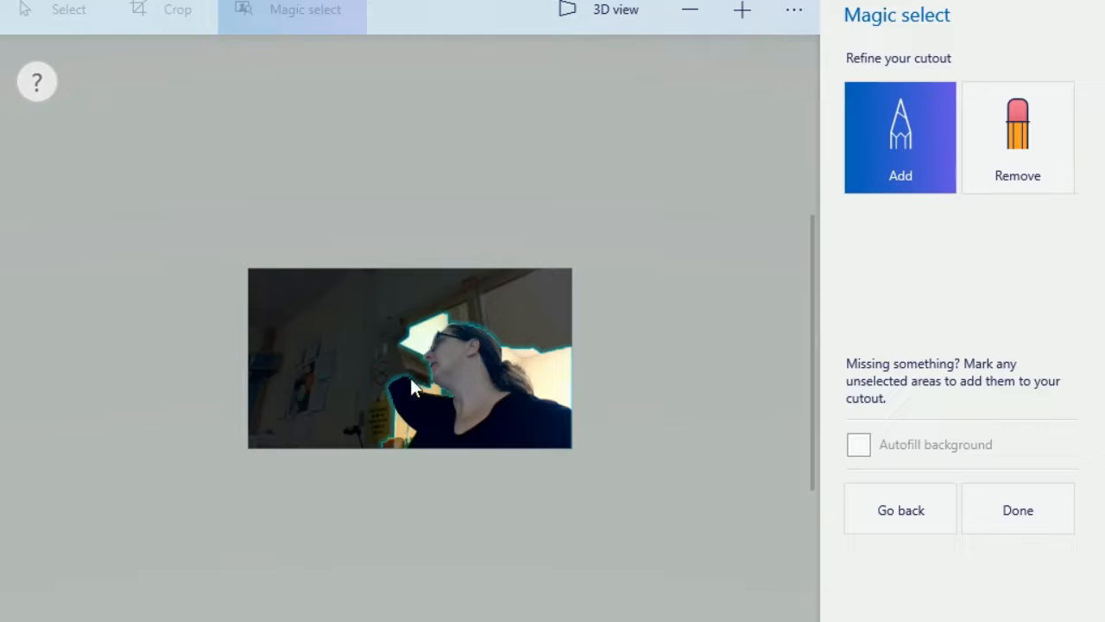
{"action": "left_click_drag", "start_coordinate": [399, 353], "coordinate": [406, 331]}
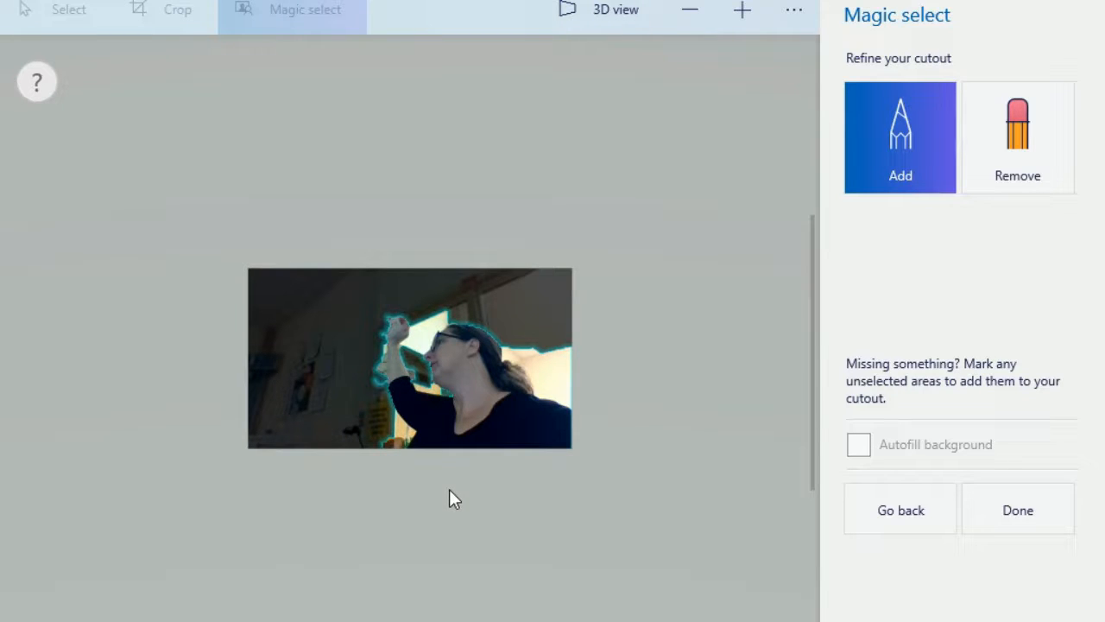
{"action": "left_click", "coordinate": [1031, 515]}
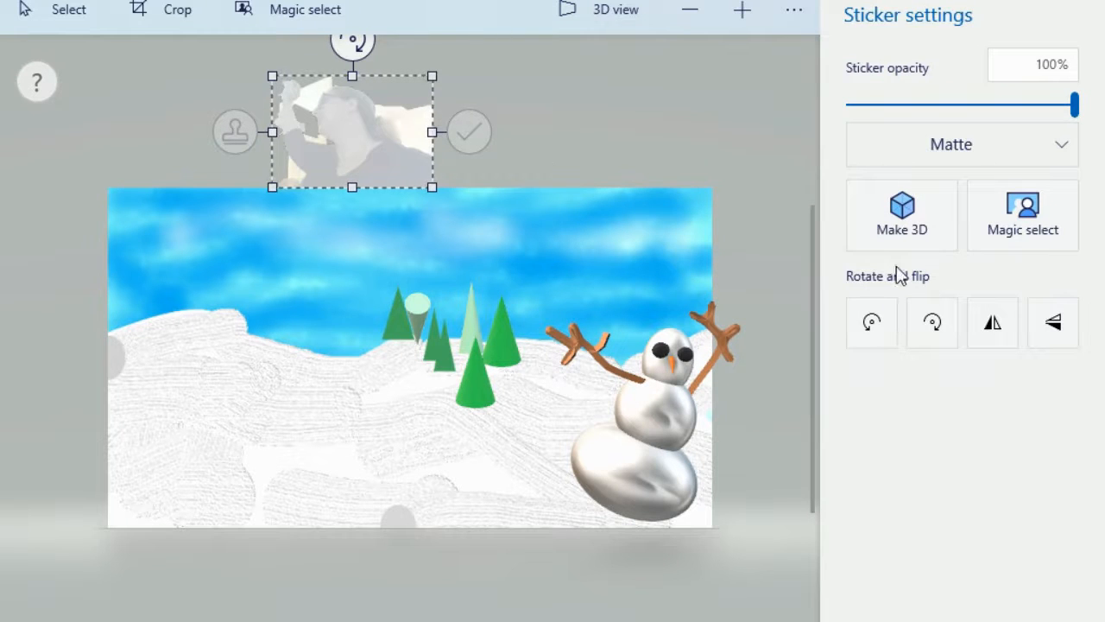
Run Magic select on the cutout again and remove the bright background areas behind the shoulder and in front of the face.
{"action": "left_click", "coordinate": [995, 235]}
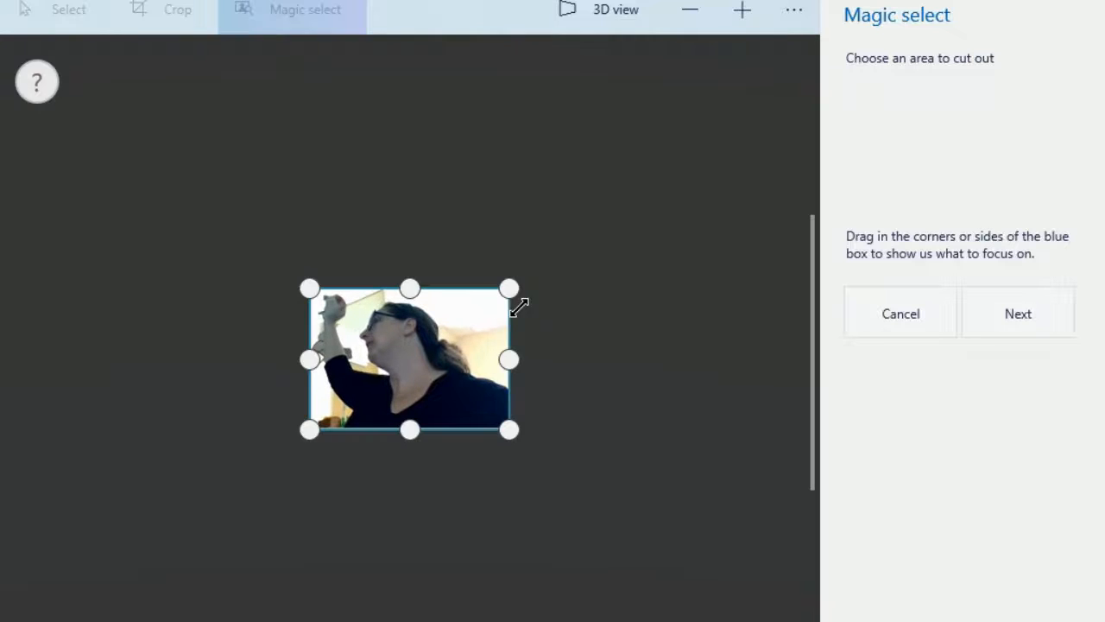
{"action": "left_click", "coordinate": [1010, 314]}
{"action": "left_click", "coordinate": [1035, 160]}
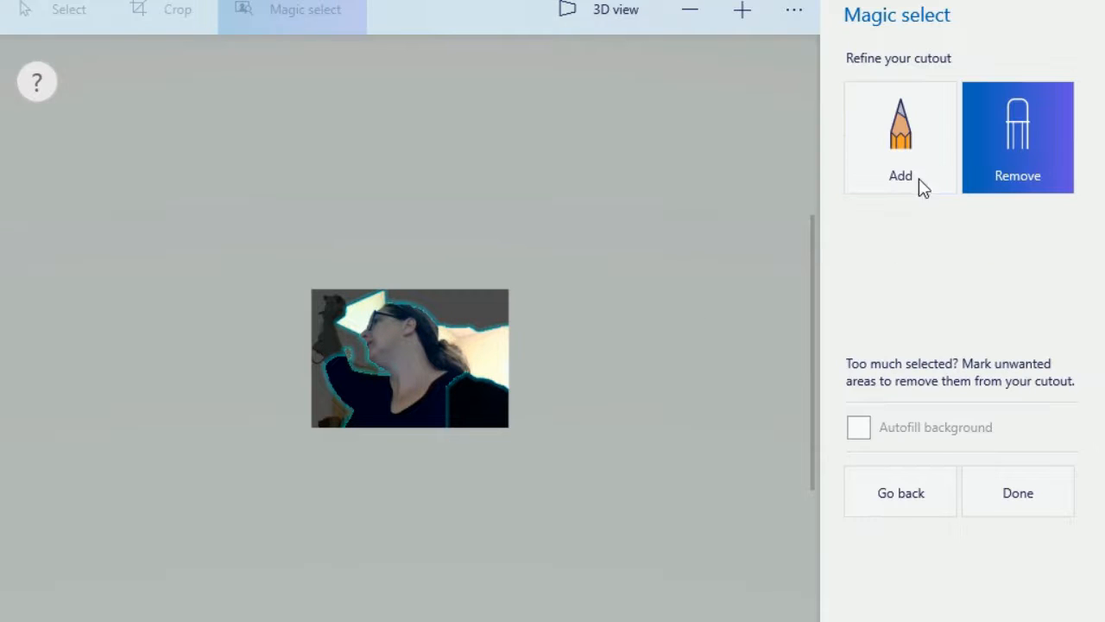
{"action": "mouse_move", "coordinate": [513, 387]}
{"action": "left_mouse_down"}
{"action": "mouse_move", "coordinate": [491, 388]}
{"action": "mouse_move", "coordinate": [436, 327]}
{"action": "mouse_move", "coordinate": [378, 290]}
{"action": "left_mouse_up"}
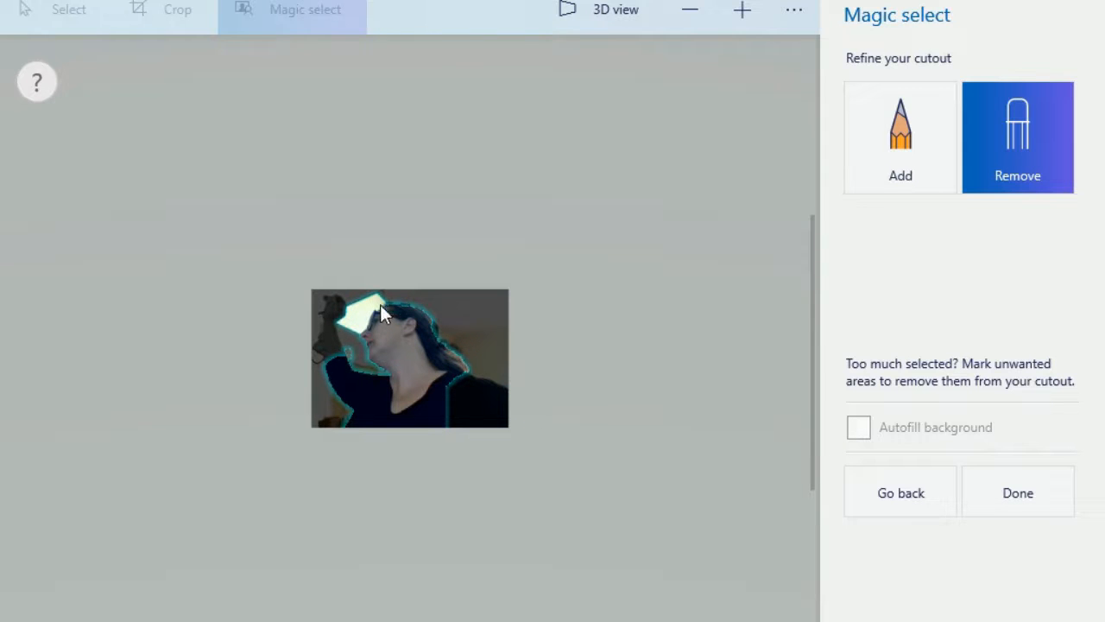
{"action": "mouse_move", "coordinate": [377, 318]}
{"action": "left_mouse_down"}
{"action": "mouse_move", "coordinate": [370, 332]}
{"action": "mouse_move", "coordinate": [341, 329]}
{"action": "mouse_move", "coordinate": [349, 338]}
{"action": "mouse_move", "coordinate": [342, 278]}
{"action": "left_mouse_up"}
Add the raised forearm and hand back to the Magic select cutout and finish it.
{"action": "left_click", "coordinate": [920, 144]}
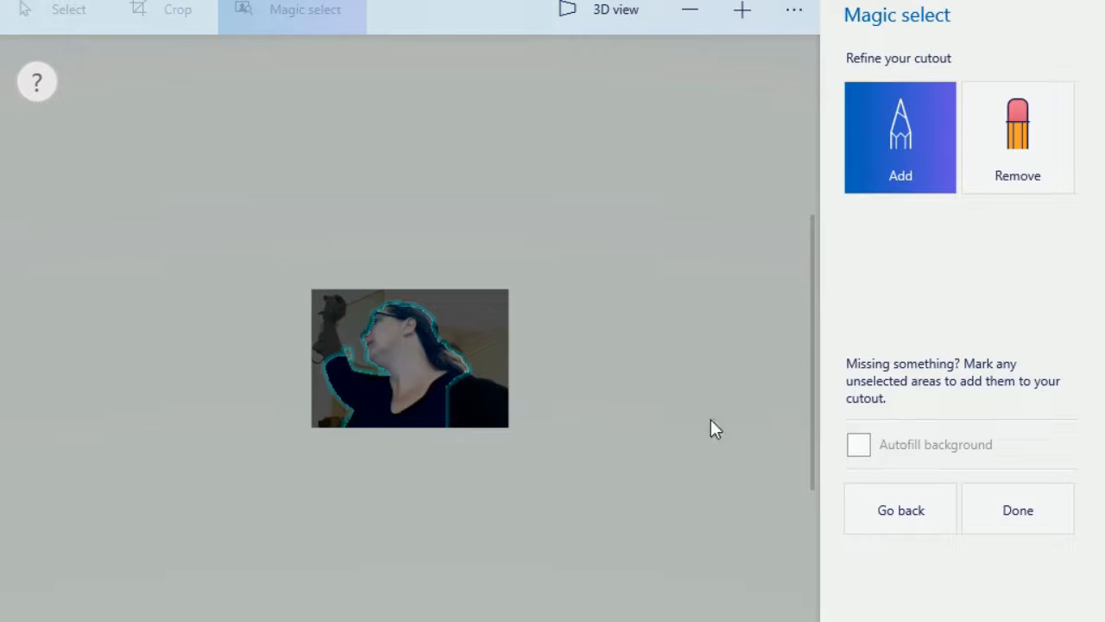
{"action": "mouse_move", "coordinate": [335, 323]}
{"action": "left_mouse_down"}
{"action": "mouse_move", "coordinate": [343, 309]}
{"action": "mouse_move", "coordinate": [330, 302]}
{"action": "left_mouse_up"}
{"action": "left_click_drag", "start_coordinate": [326, 373], "coordinate": [328, 375]}
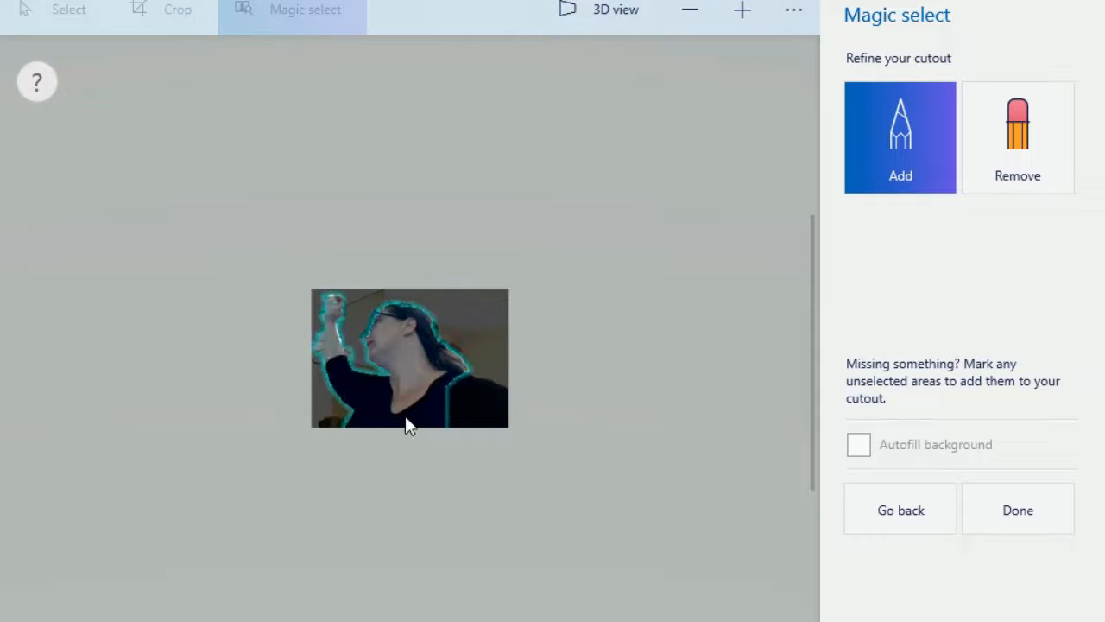
{"action": "left_click", "coordinate": [1008, 529]}
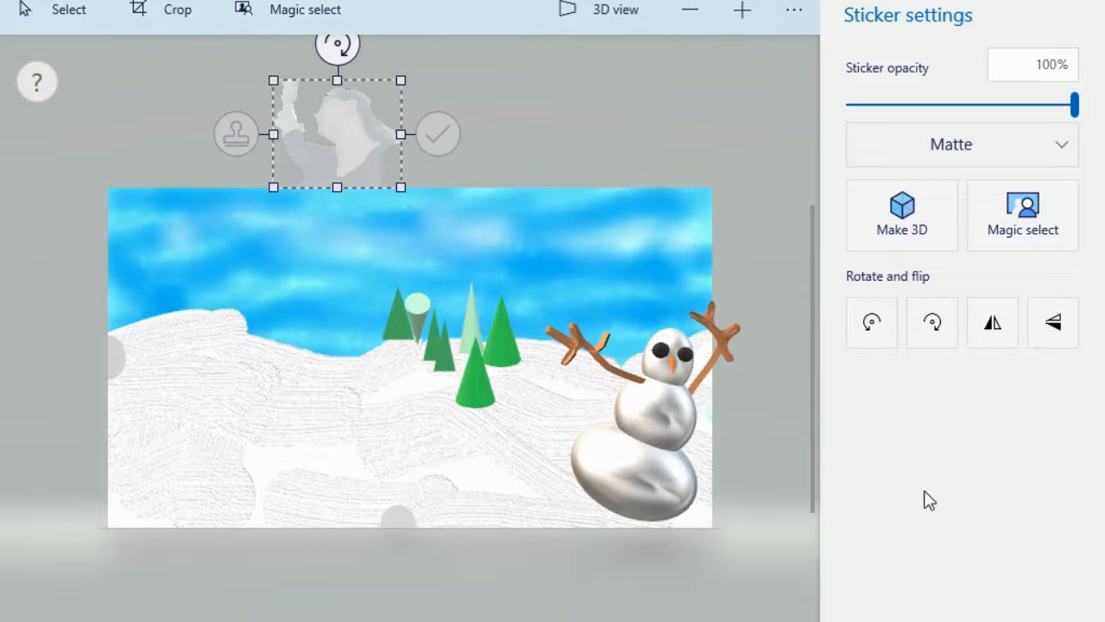
Flip the person cutout horizontally to face the snowman, enlarge it, and stamp it into the canvas's lower-left corner.
{"action": "left_click_drag", "start_coordinate": [340, 133], "coordinate": [294, 405]}
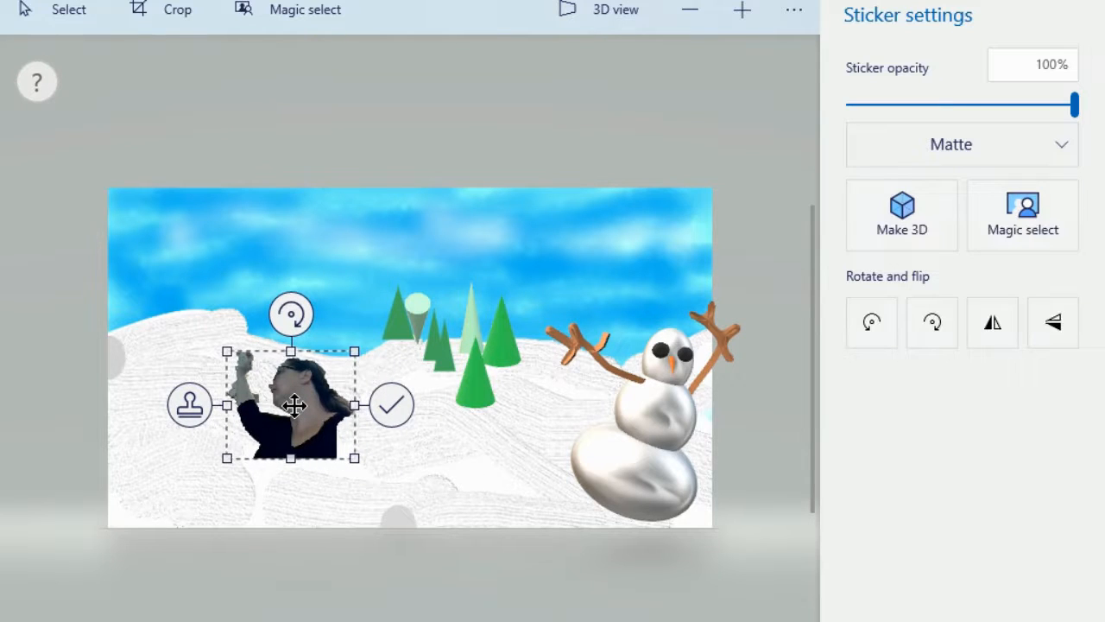
{"action": "left_click", "coordinate": [995, 329]}
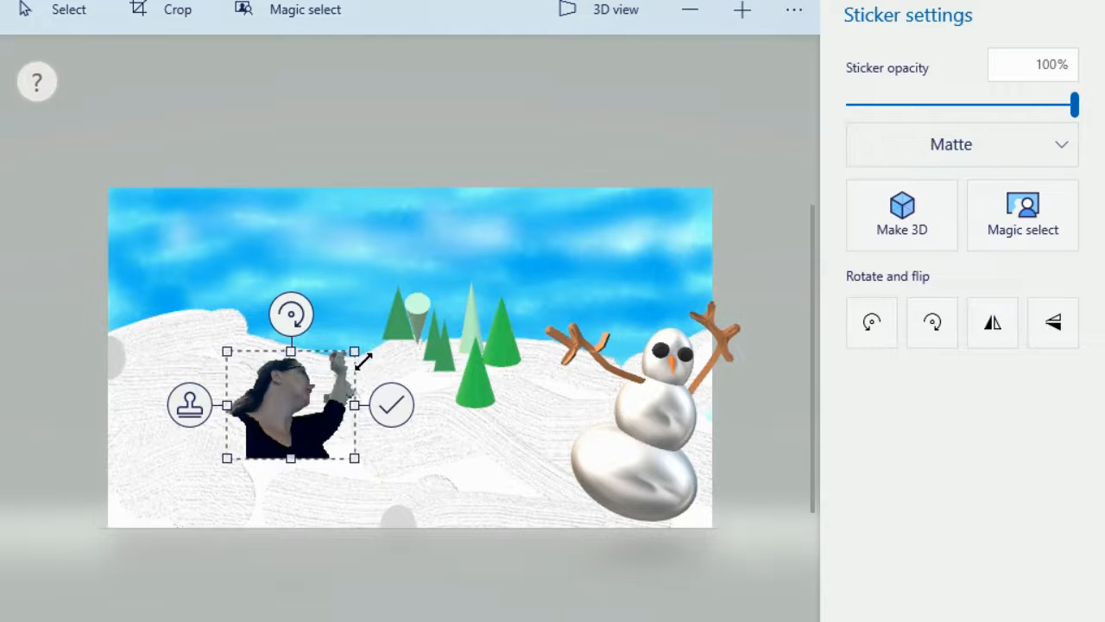
{"action": "left_click_drag", "start_coordinate": [366, 347], "coordinate": [478, 207]}
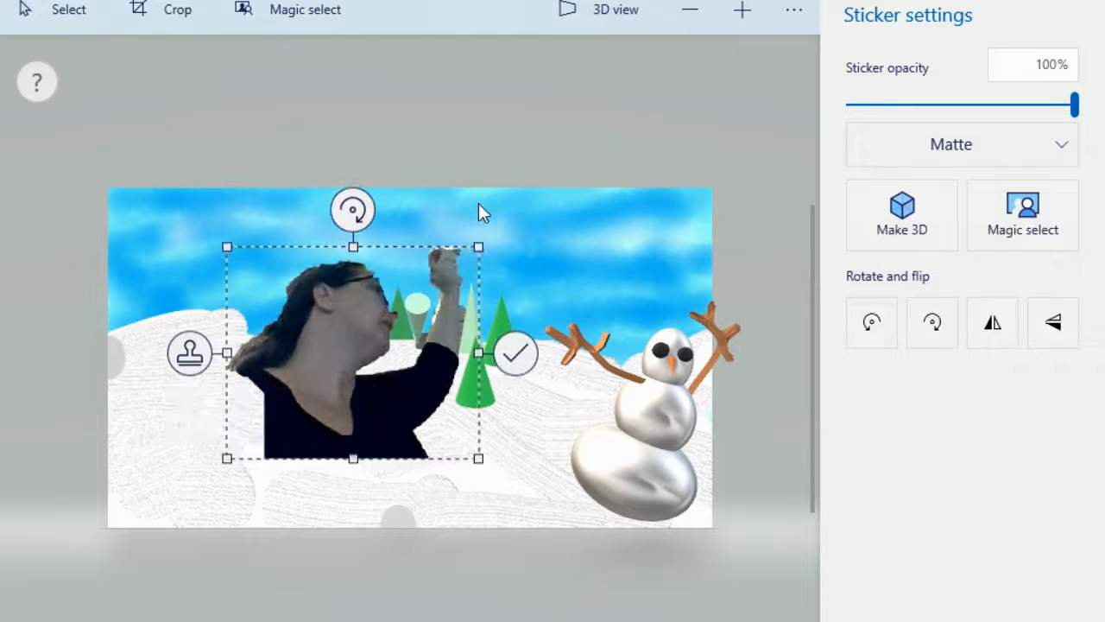
{"action": "left_click_drag", "start_coordinate": [352, 352], "coordinate": [195, 423]}
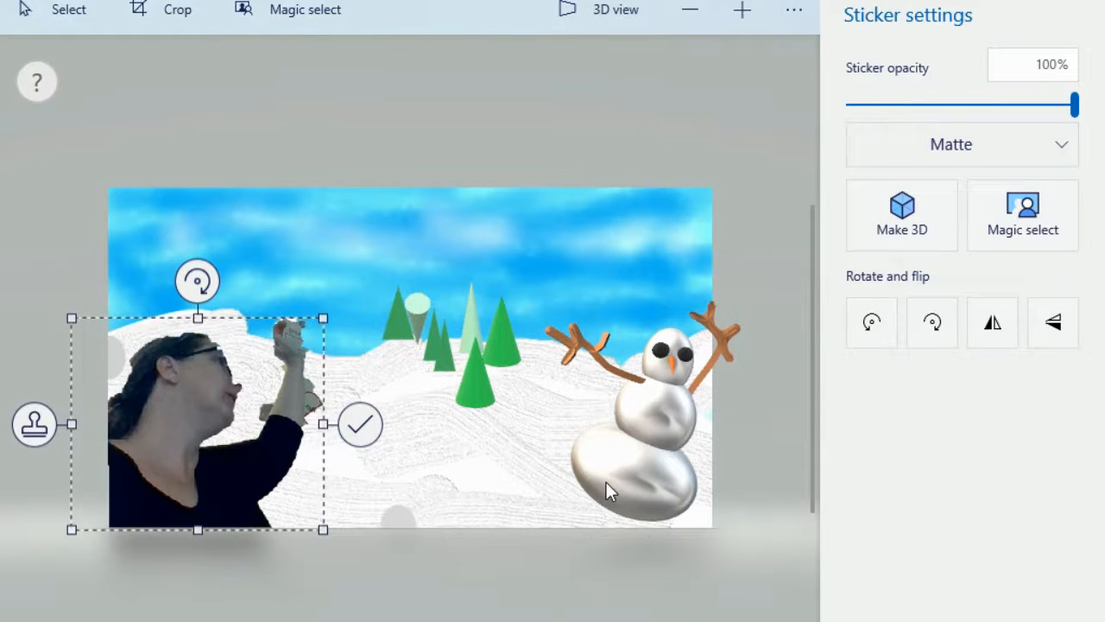
{"action": "left_click_drag", "start_coordinate": [327, 318], "coordinate": [403, 249]}
{"action": "left_click", "coordinate": [436, 392]}
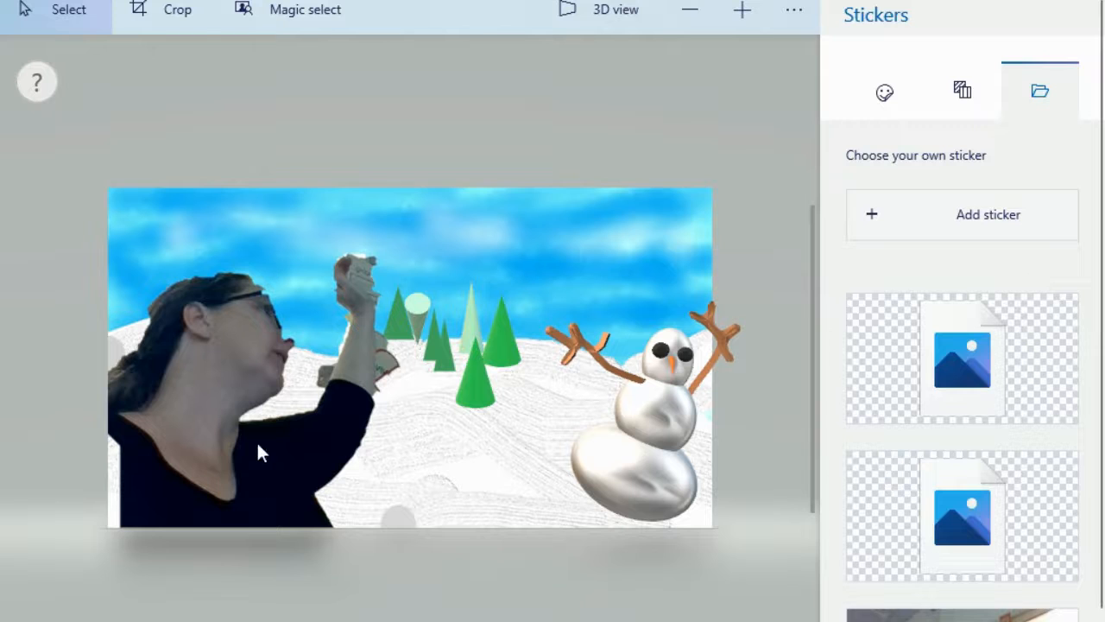
Draw a pink polished metal jacket over the person's torso and raised arm with the Soft edge 3D doodle.
{"action": "left_click", "coordinate": [414, 0]}
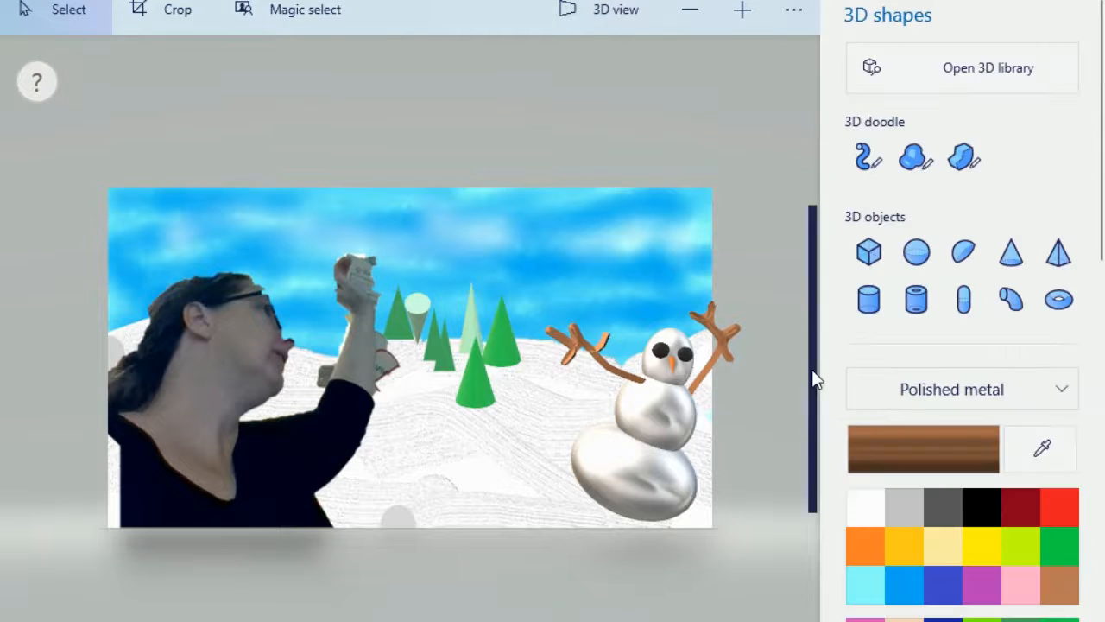
{"action": "left_click", "coordinate": [1027, 594]}
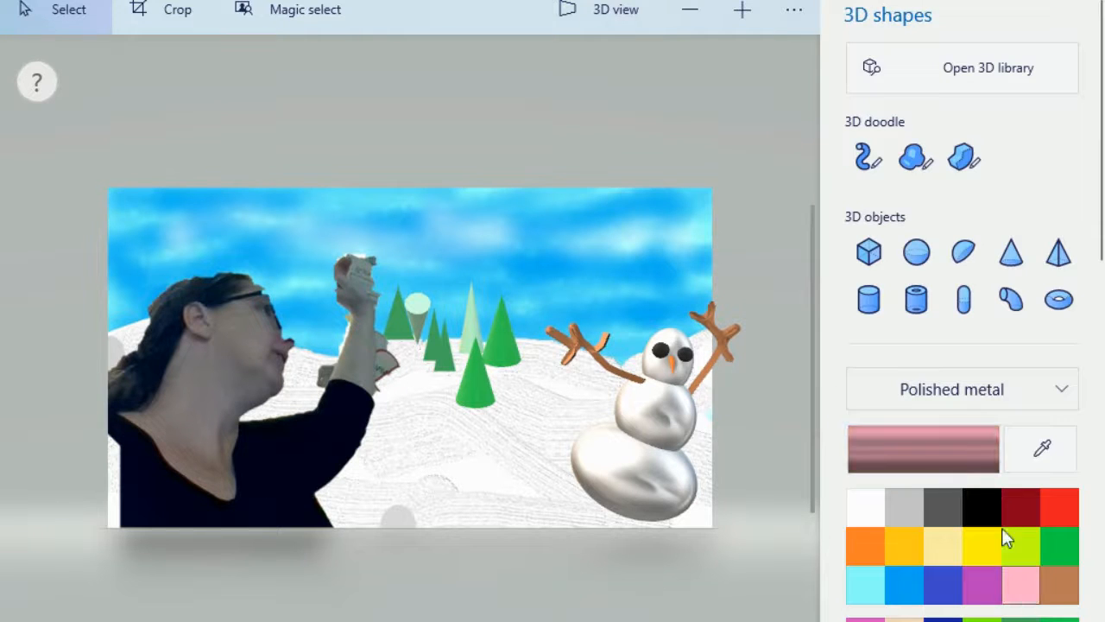
{"action": "left_click", "coordinate": [915, 156]}
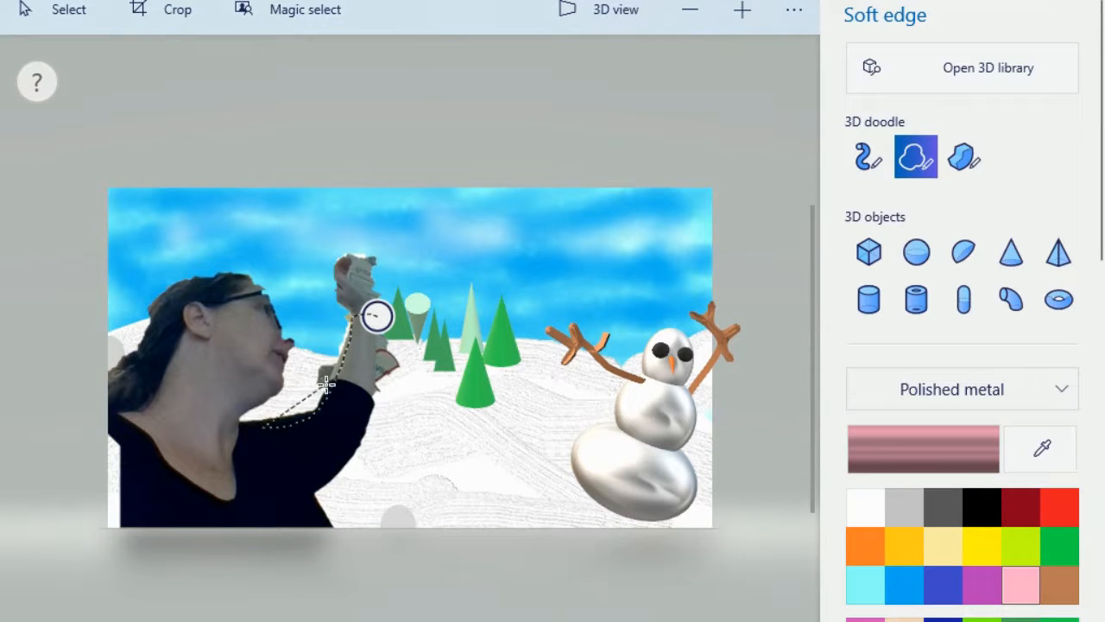
{"action": "key", "text": "Escape"}
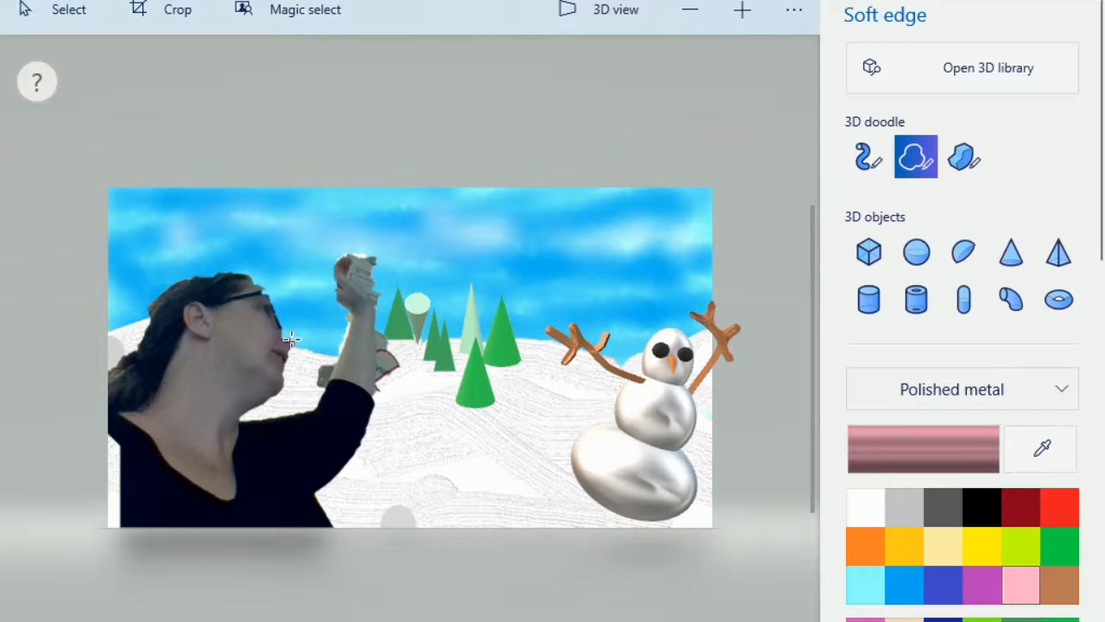
{"action": "left_click", "coordinate": [371, 311]}
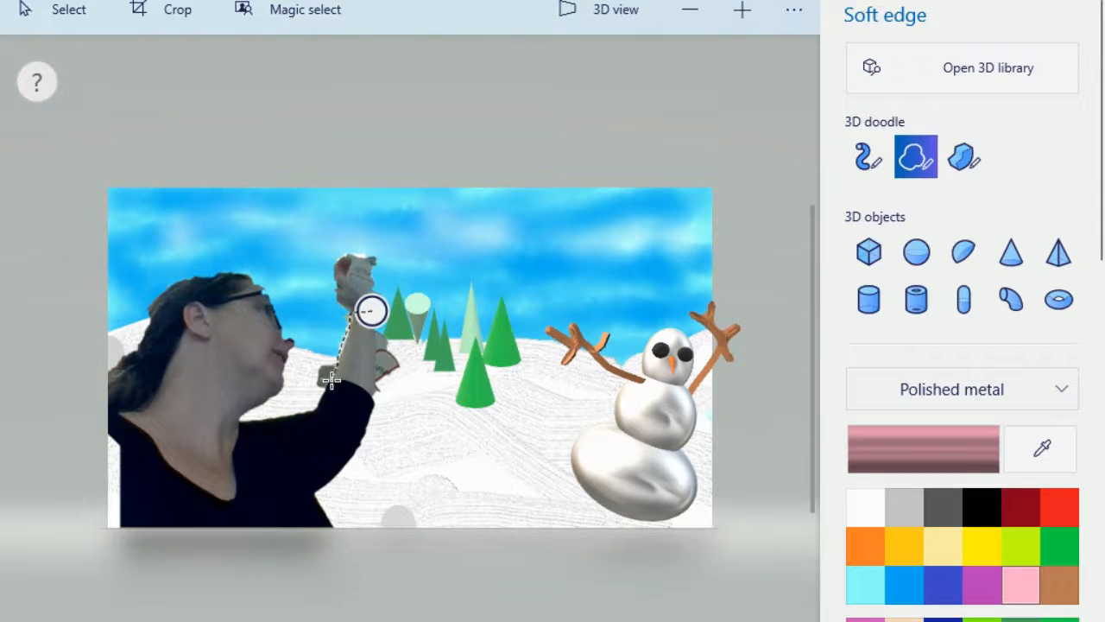
{"action": "mouse_move", "coordinate": [237, 432]}
{"action": "left_mouse_down"}
{"action": "mouse_move", "coordinate": [190, 447]}
{"action": "mouse_move", "coordinate": [155, 420]}
{"action": "mouse_move", "coordinate": [112, 416]}
{"action": "left_mouse_up"}
{"action": "left_click_drag", "start_coordinate": [111, 532], "coordinate": [324, 521]}
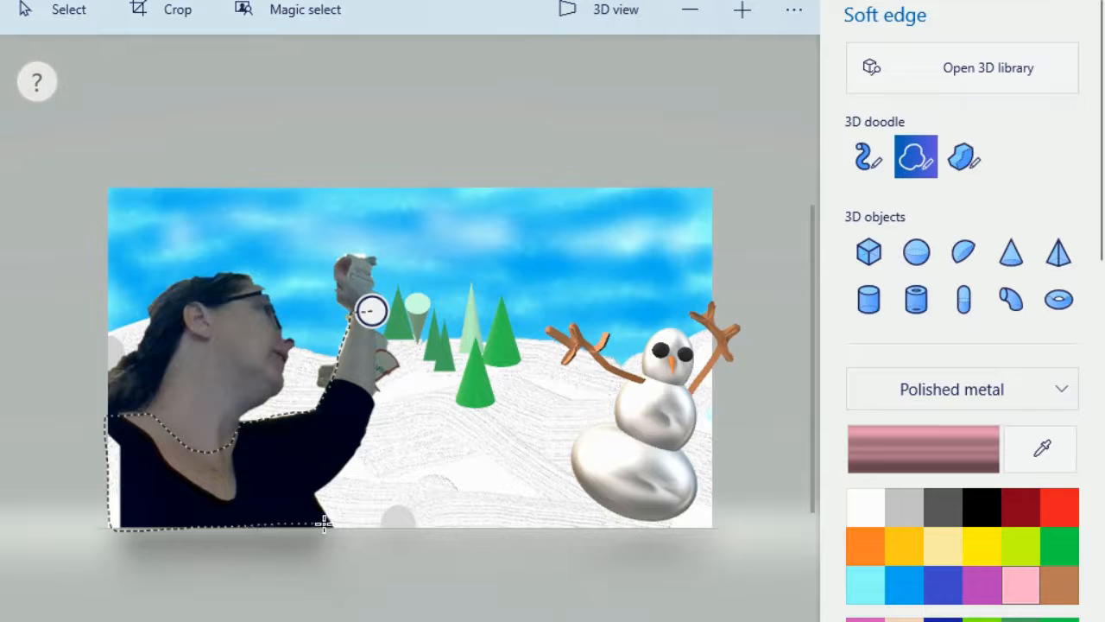
{"action": "left_click_drag", "start_coordinate": [368, 418], "coordinate": [369, 310]}
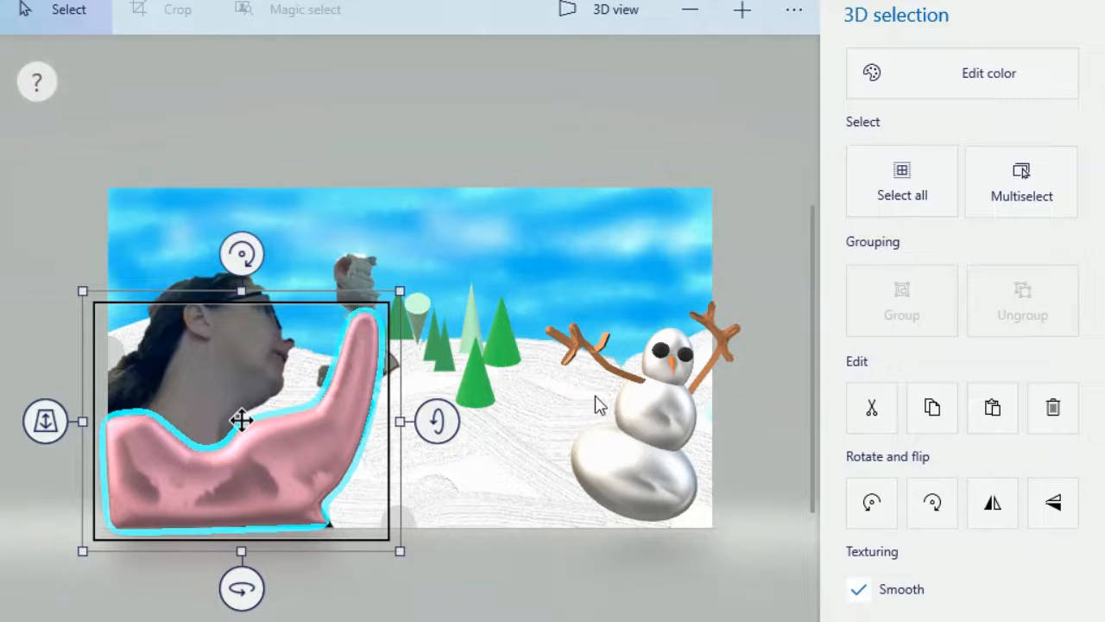
{"action": "left_click", "coordinate": [630, 181]}
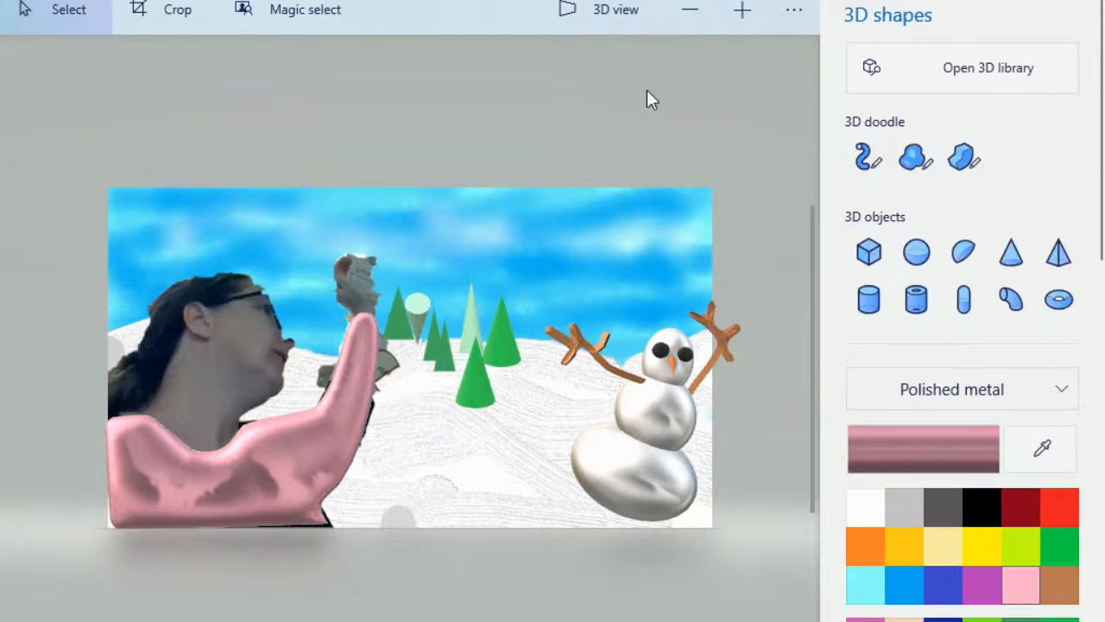
Draw a purple polished metal hat over the person's hair with the Soft edge 3D doodle.
{"action": "left_click", "coordinate": [916, 157]}
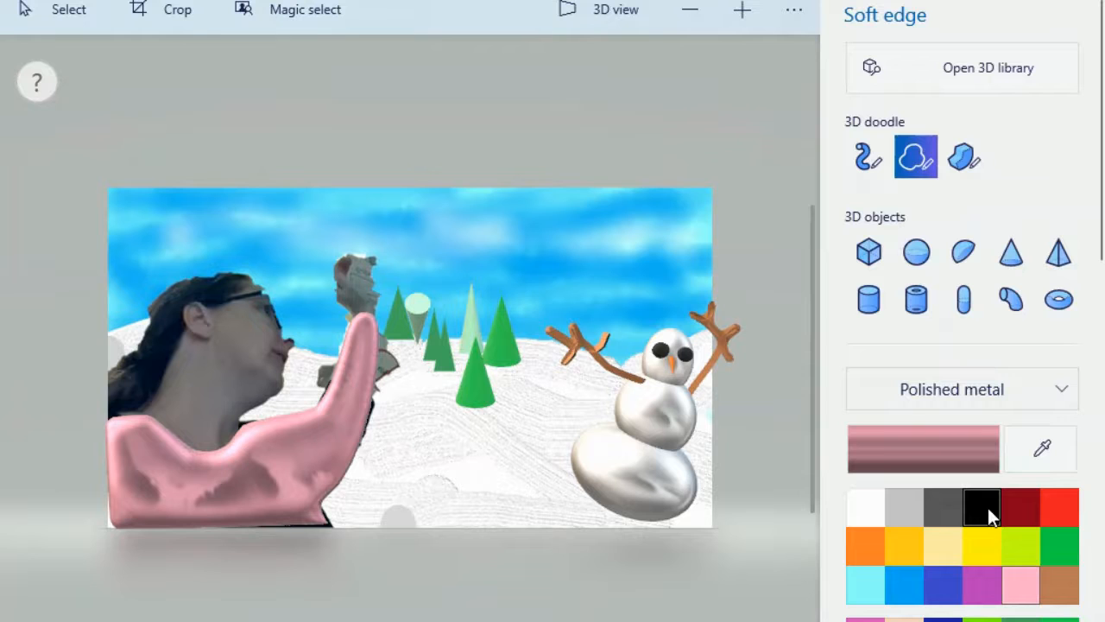
{"action": "left_click", "coordinate": [980, 587]}
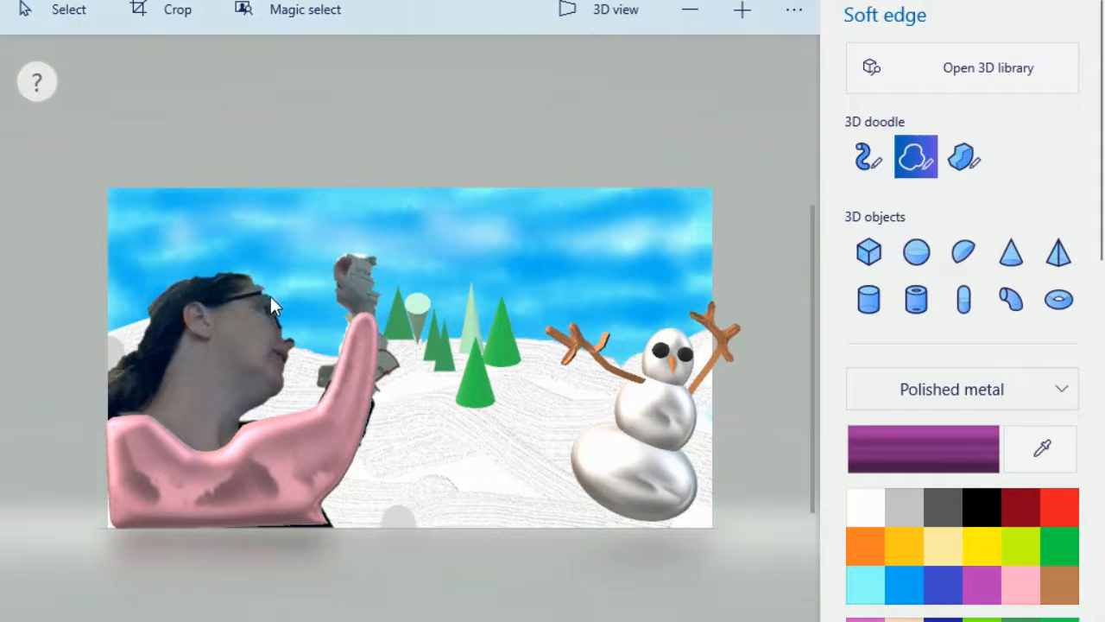
{"action": "left_click_drag", "start_coordinate": [270, 293], "coordinate": [222, 296]}
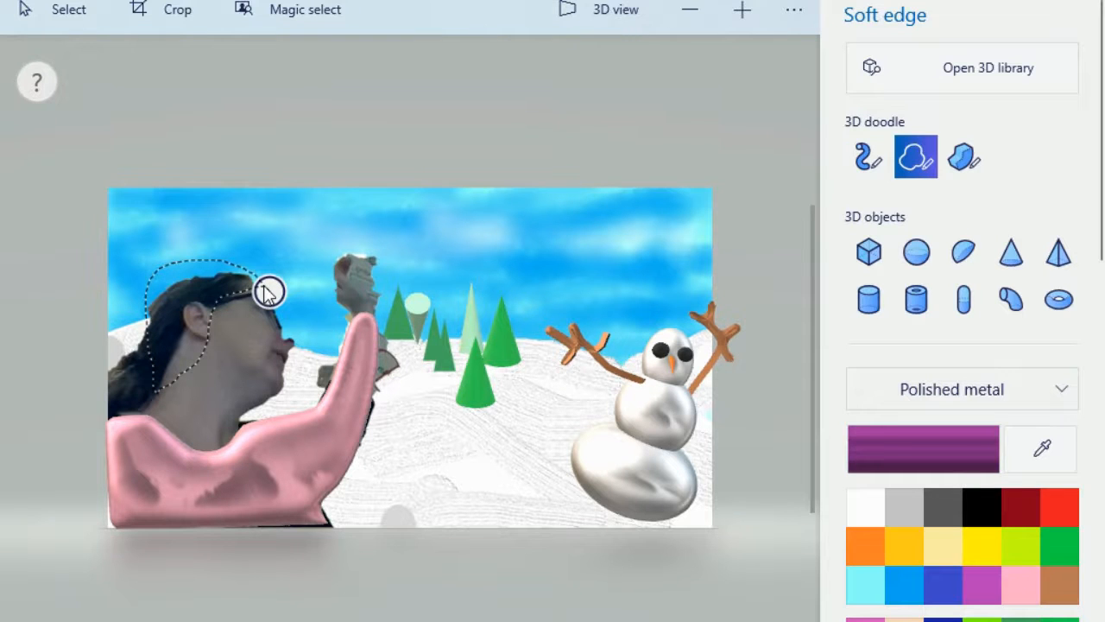
{"action": "left_click_drag", "start_coordinate": [268, 294], "coordinate": [265, 287]}
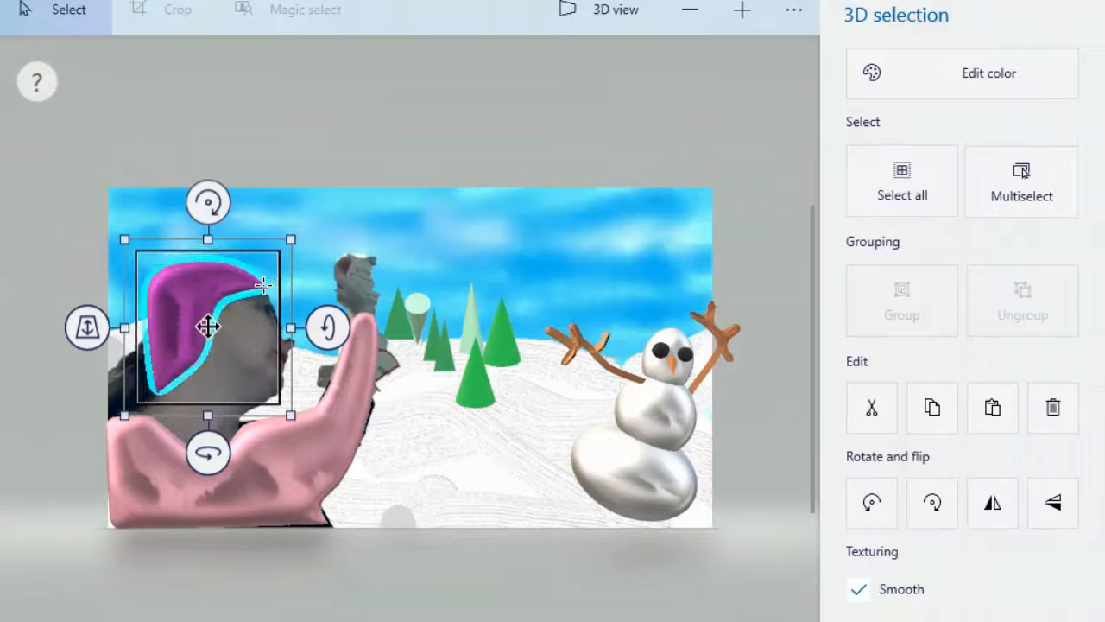
{"action": "left_click", "coordinate": [698, 282]}
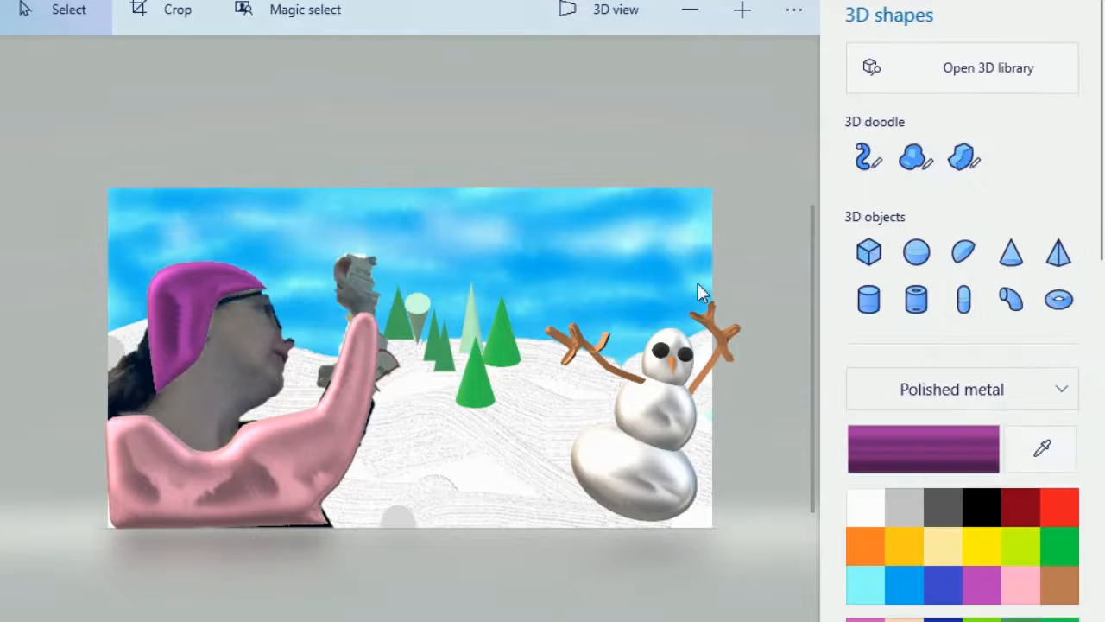
Try to draw a dark blue scarf around the person's neck with the Soft edge doodle, adjust its depth, and remove it.
{"action": "left_click", "coordinate": [913, 159]}
{"action": "left_click", "coordinate": [943, 618]}
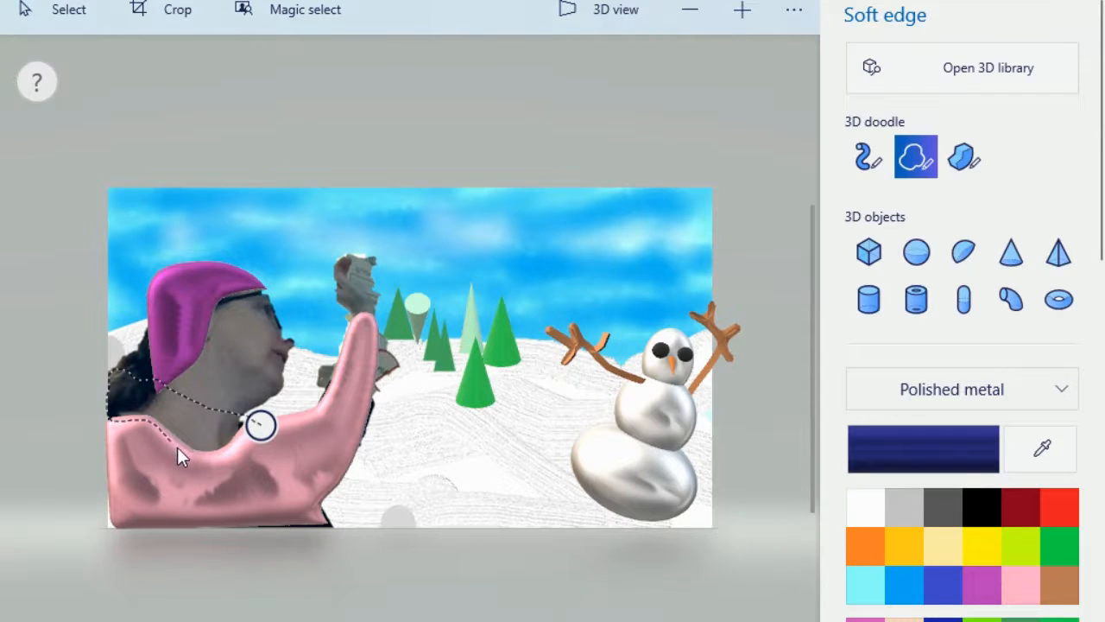
{"action": "left_click_drag", "start_coordinate": [278, 408], "coordinate": [212, 410]}
{"action": "left_click_drag", "start_coordinate": [287, 413], "coordinate": [200, 410]}
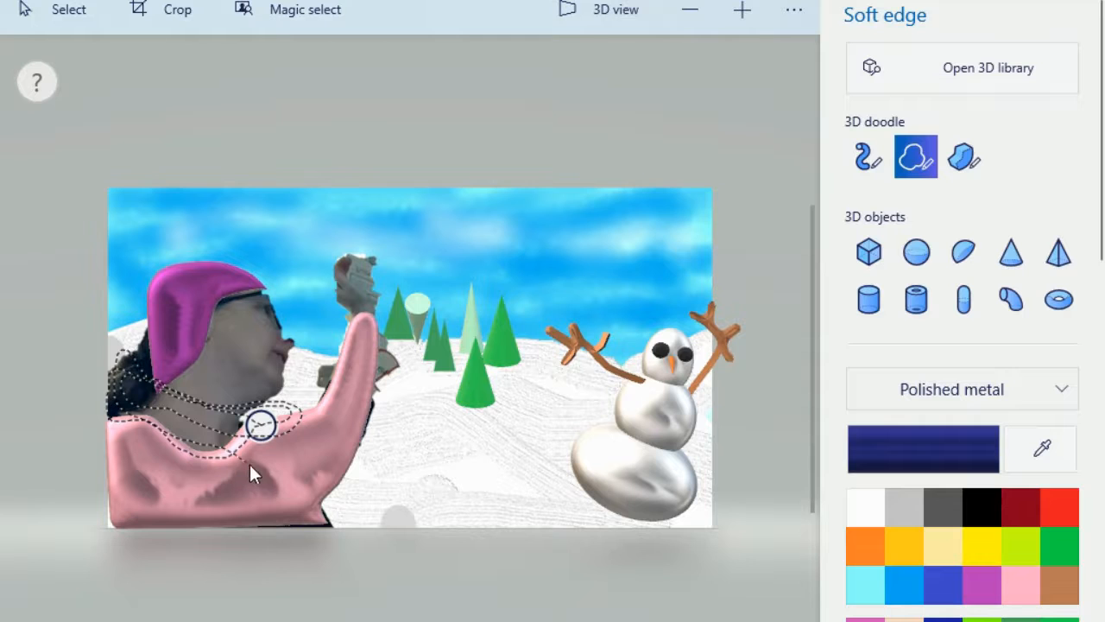
{"action": "left_click_drag", "start_coordinate": [261, 425], "coordinate": [262, 424]}
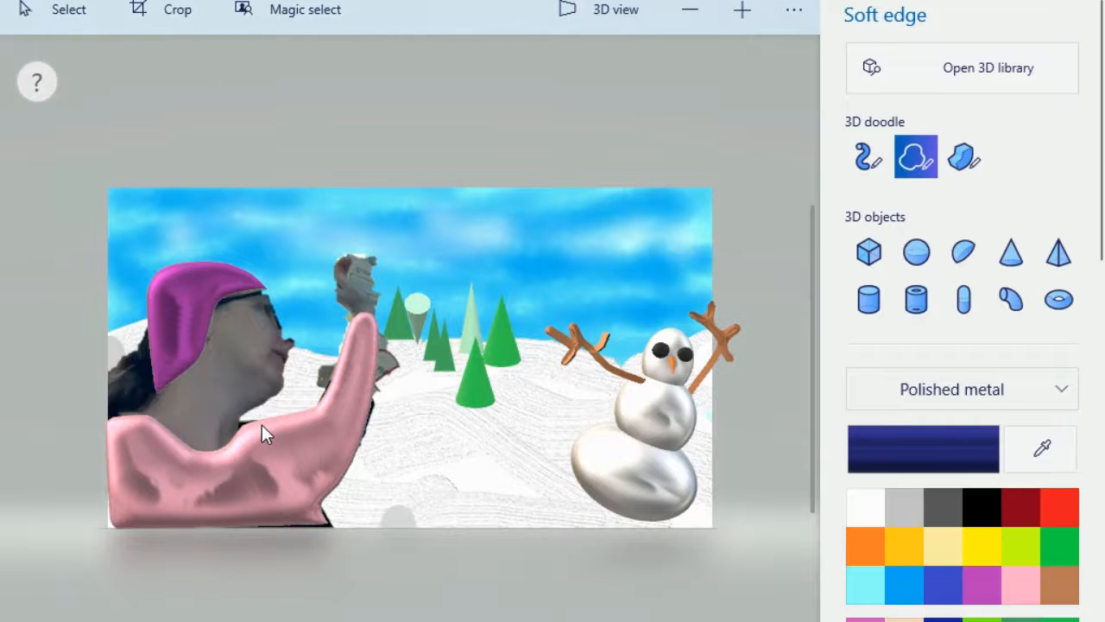
{"action": "left_click", "coordinate": [517, 590]}
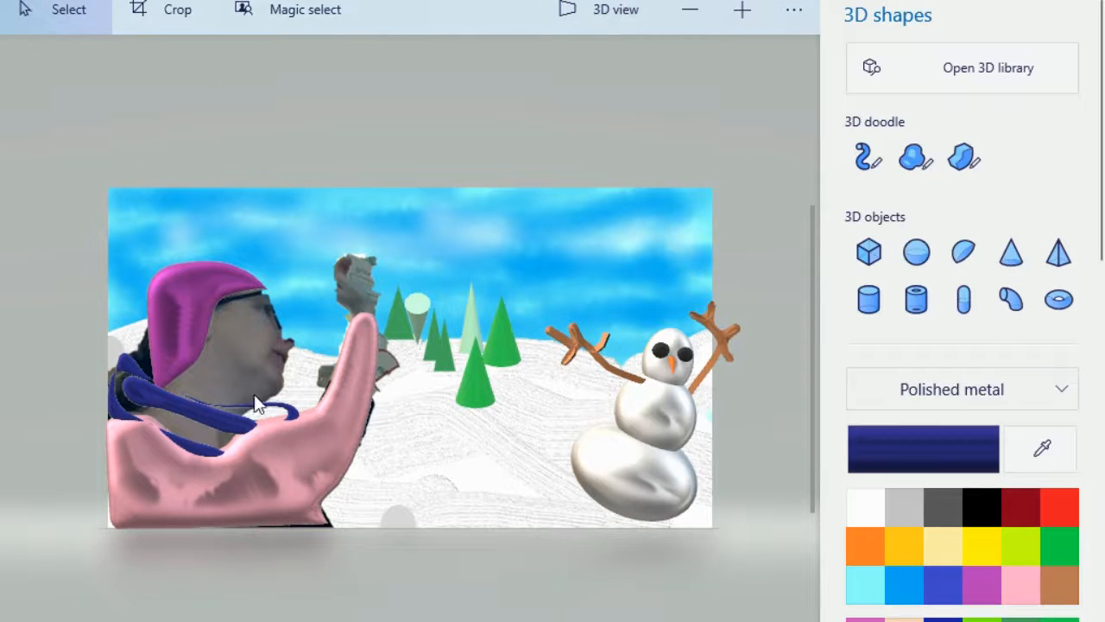
{"action": "left_click", "coordinate": [192, 419]}
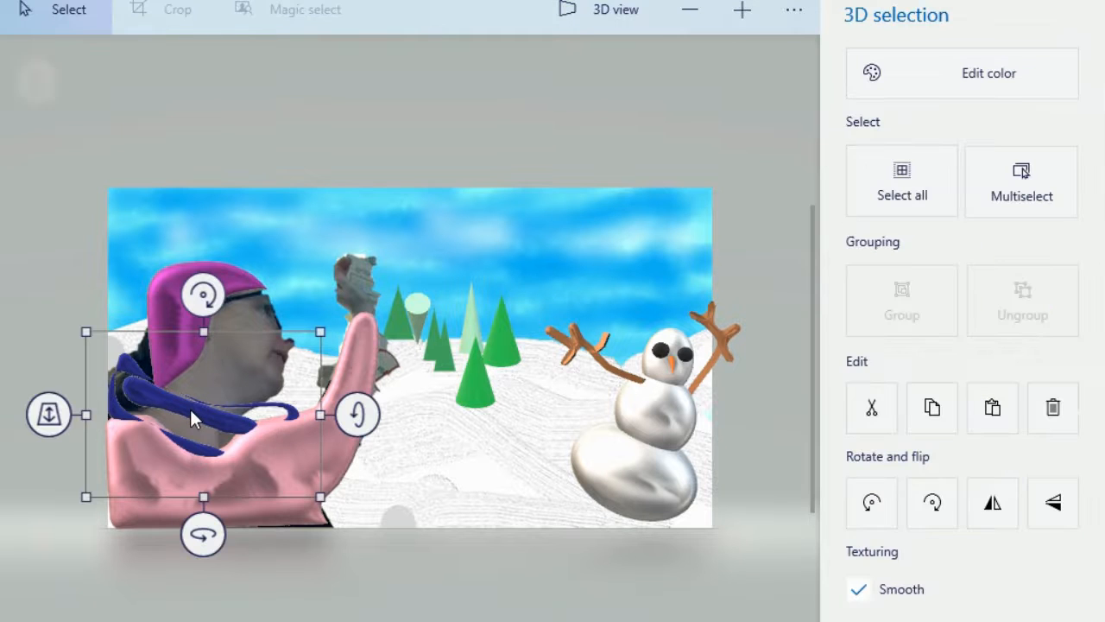
{"action": "left_click_drag", "start_coordinate": [52, 417], "coordinate": [63, 438]}
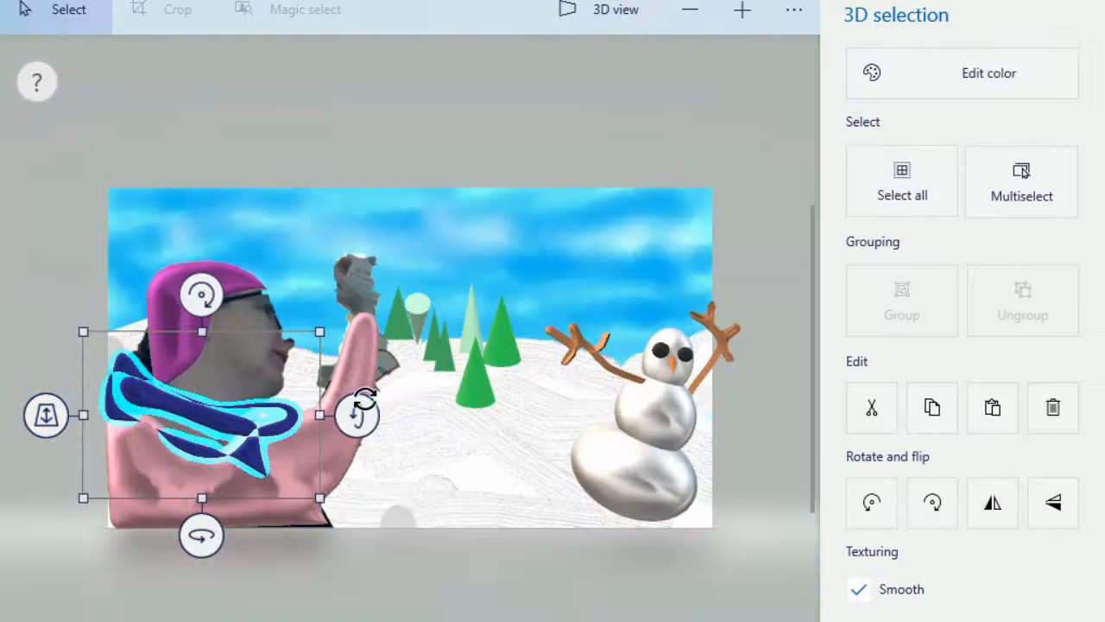
{"action": "left_click", "coordinate": [367, 406]}
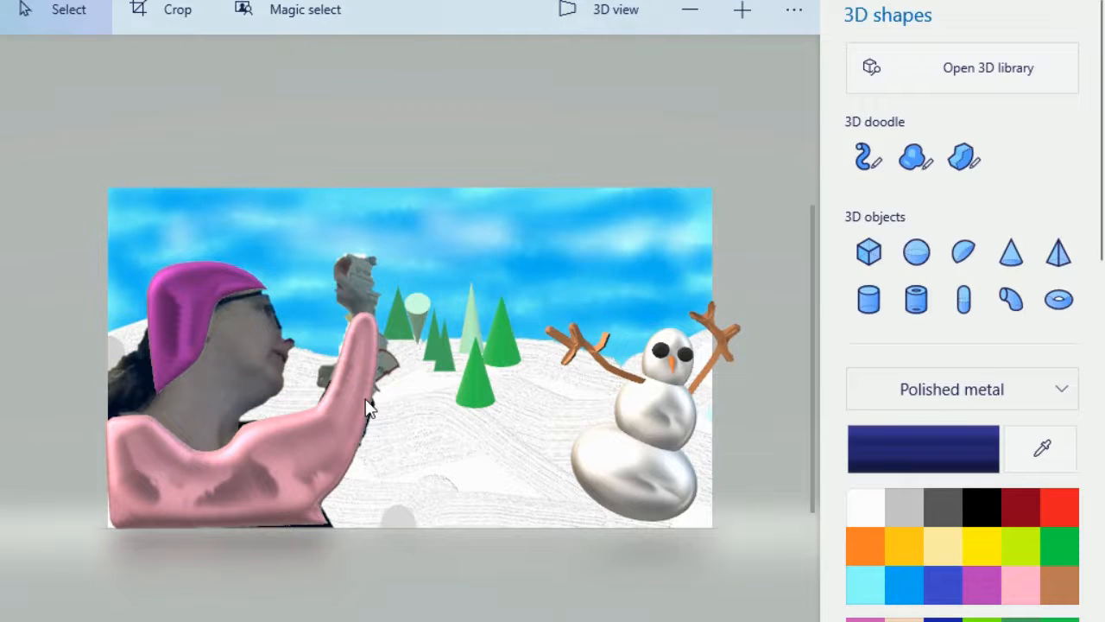
Try to draw a dark blue looped scarf around the person's neck using the Tube brush with the rounded tube shape.
{"action": "left_click", "coordinate": [916, 157]}
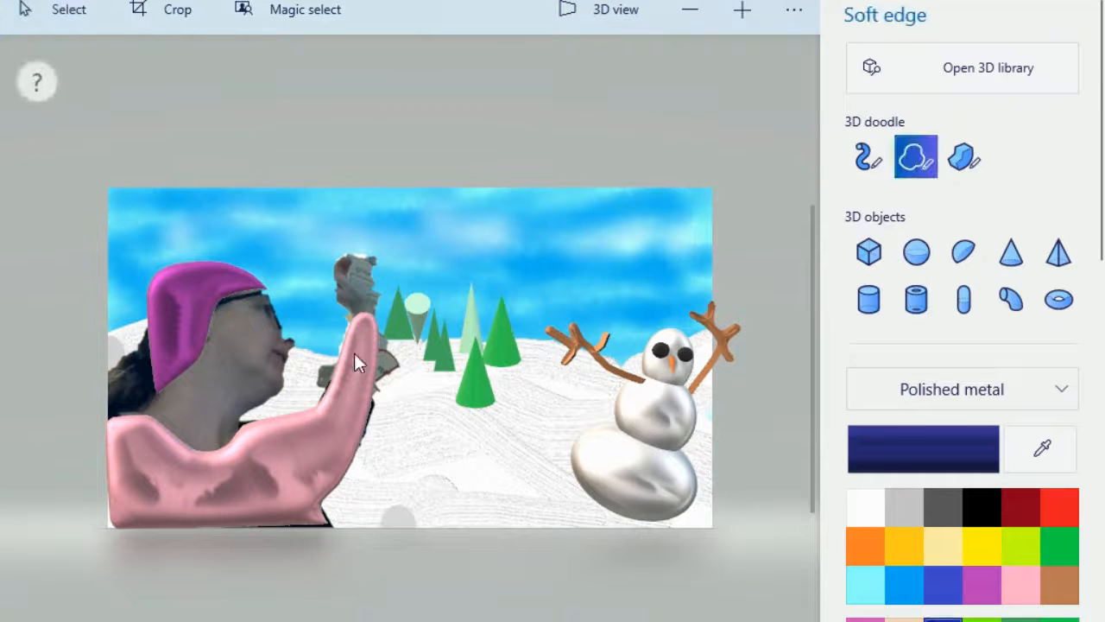
{"action": "left_click", "coordinate": [866, 160]}
{"action": "left_click", "coordinate": [914, 273]}
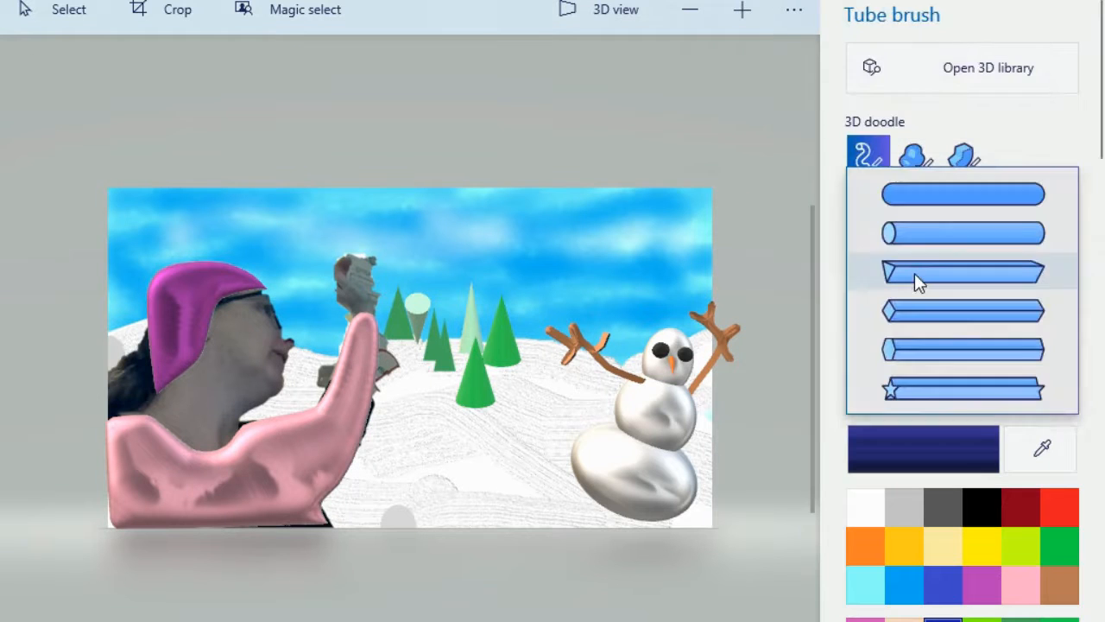
{"action": "left_click", "coordinate": [923, 198]}
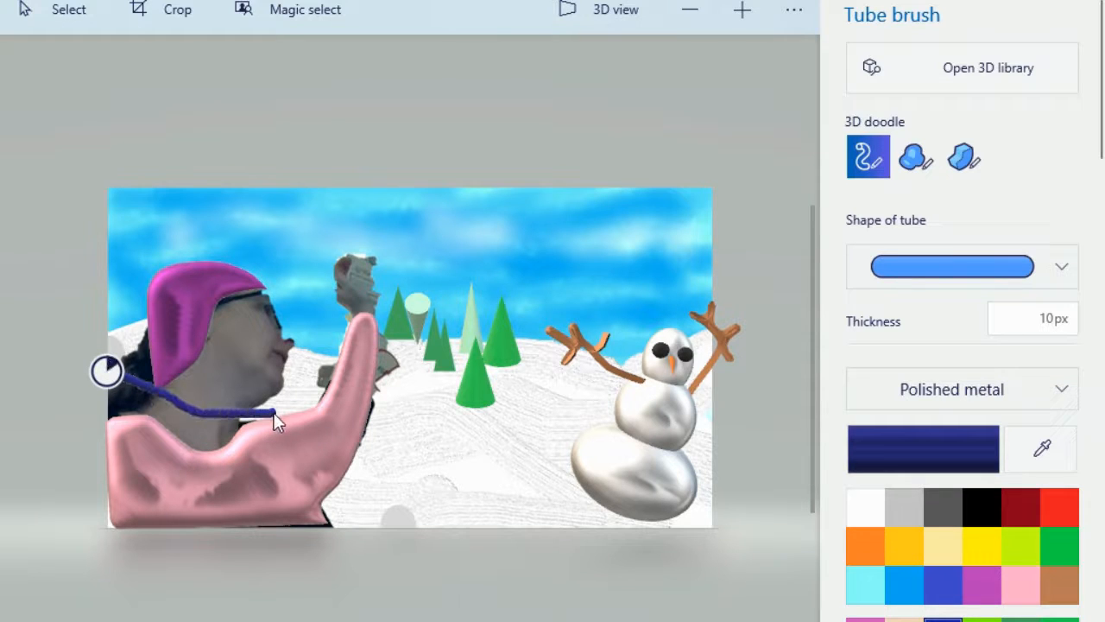
{"action": "mouse_move", "coordinate": [205, 395]}
{"action": "left_mouse_down"}
{"action": "mouse_move", "coordinate": [284, 429]}
{"action": "mouse_move", "coordinate": [117, 408]}
{"action": "left_mouse_up"}
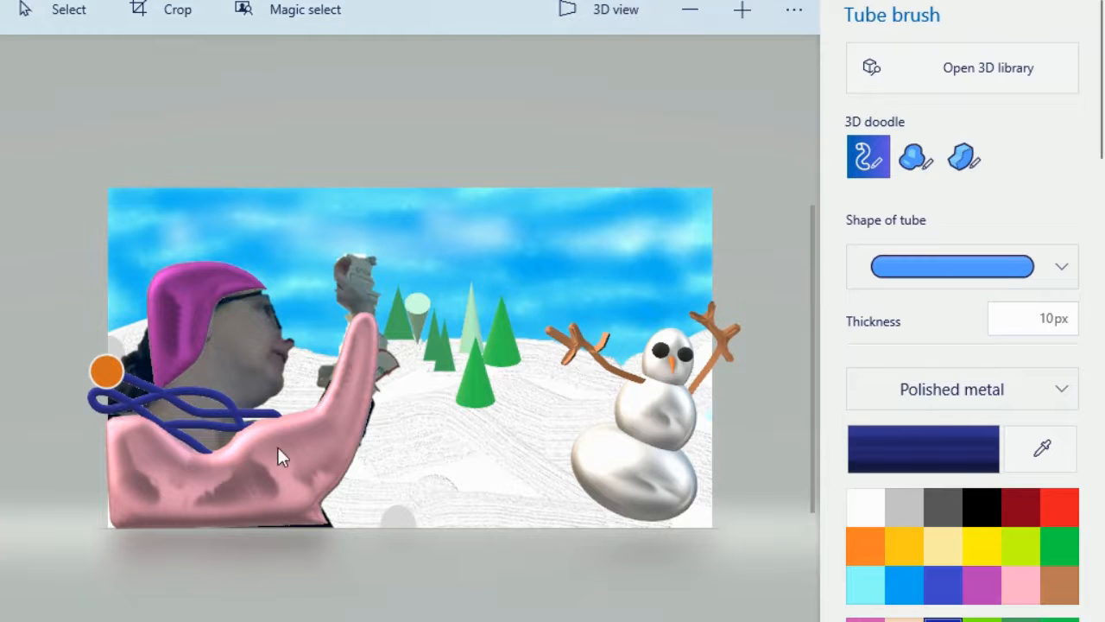
Set the Tube brush thickness to 60 px and undo the thin tube scarf.
{"action": "left_click", "coordinate": [1036, 316]}
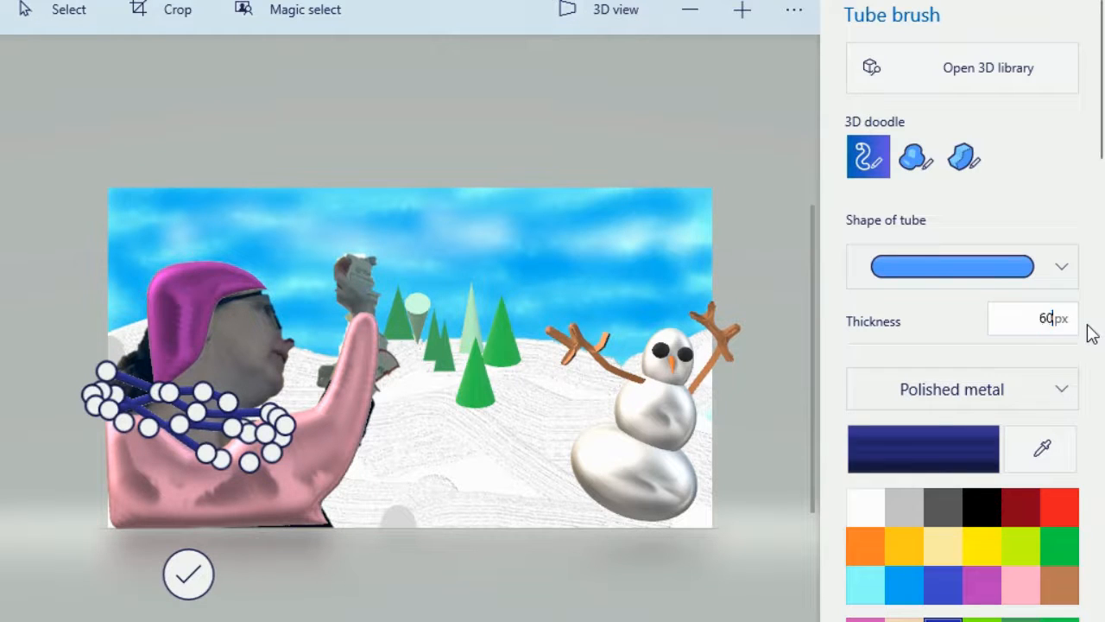
{"action": "left_click", "coordinate": [765, 368]}
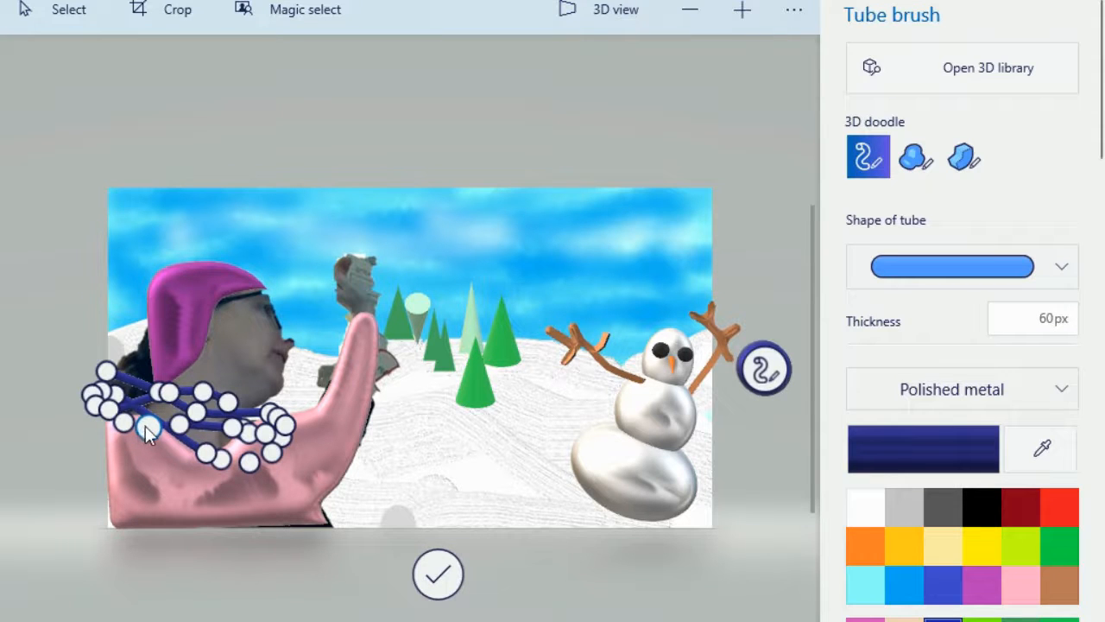
{"action": "key", "text": "ctrl+z"}
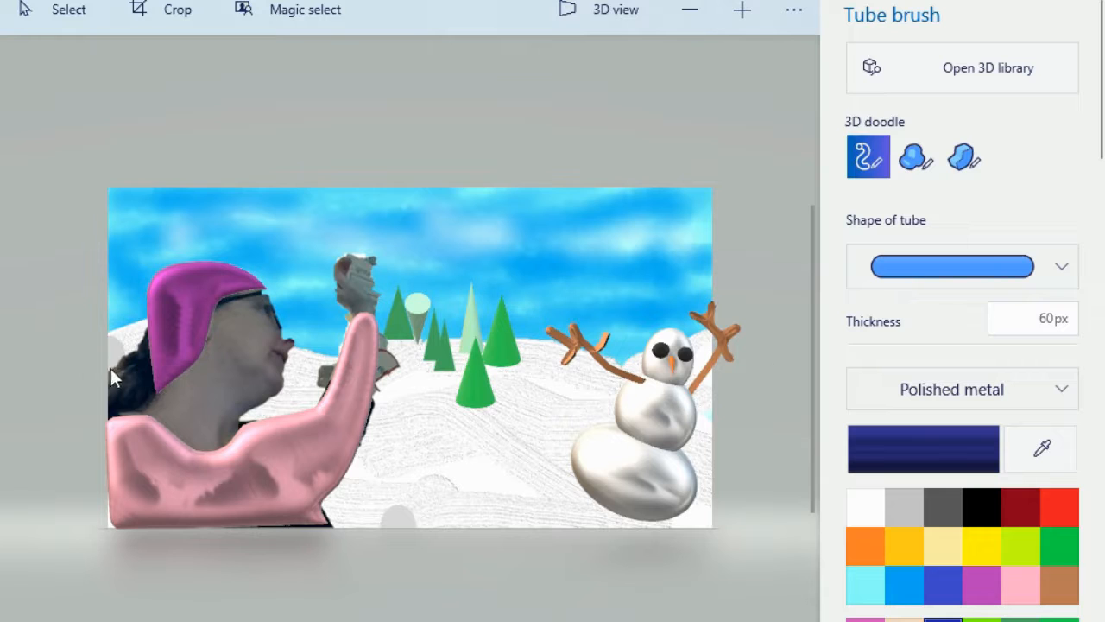
Draw a dark blue looped scarf around the person's neck with the Tube brush and adjust its rotation slightly.
{"action": "mouse_move", "coordinate": [107, 367]}
{"action": "left_mouse_down"}
{"action": "mouse_move", "coordinate": [258, 415]}
{"action": "mouse_move", "coordinate": [131, 422]}
{"action": "mouse_move", "coordinate": [231, 458]}
{"action": "left_mouse_up"}
{"action": "mouse_move", "coordinate": [301, 427]}
{"action": "left_mouse_down"}
{"action": "mouse_move", "coordinate": [250, 437]}
{"action": "mouse_move", "coordinate": [224, 488]}
{"action": "left_mouse_up"}
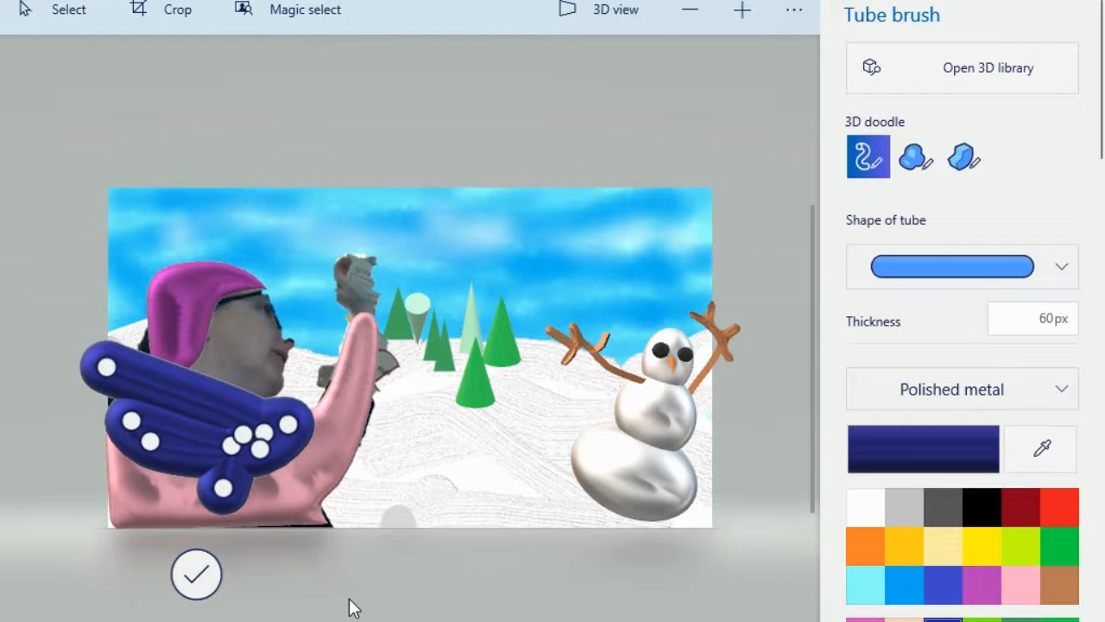
{"action": "left_click", "coordinate": [204, 596]}
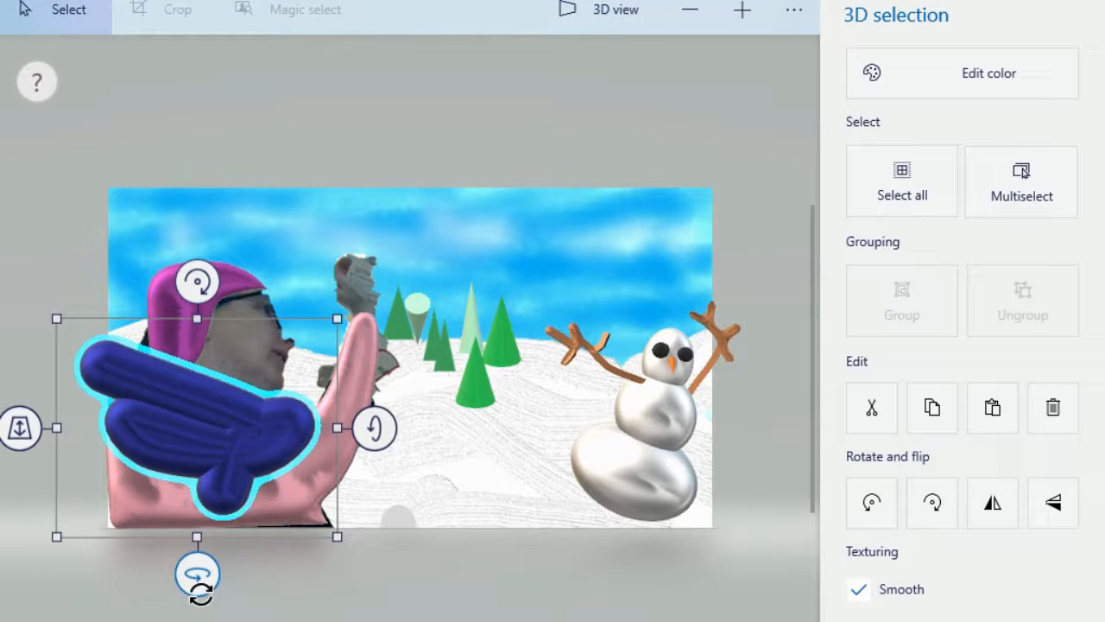
{"action": "left_click_drag", "start_coordinate": [203, 571], "coordinate": [203, 552]}
{"action": "mouse_move", "coordinate": [375, 427]}
{"action": "left_mouse_down"}
{"action": "mouse_move", "coordinate": [380, 399]}
{"action": "mouse_move", "coordinate": [371, 406]}
{"action": "left_mouse_up"}
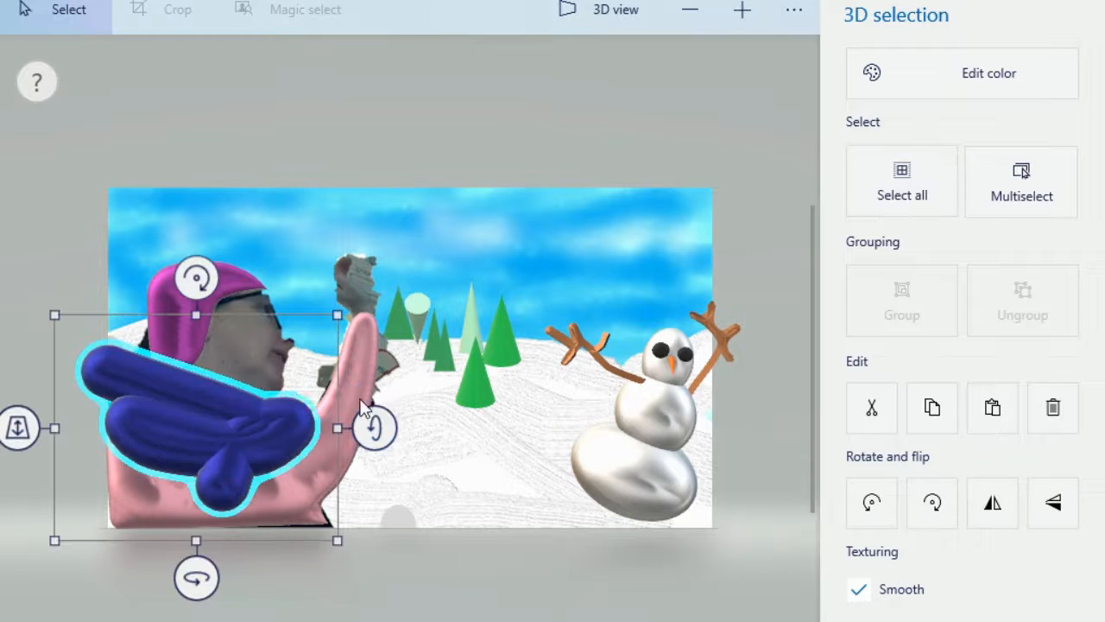
{"action": "left_click_drag", "start_coordinate": [199, 543], "coordinate": [231, 542]}
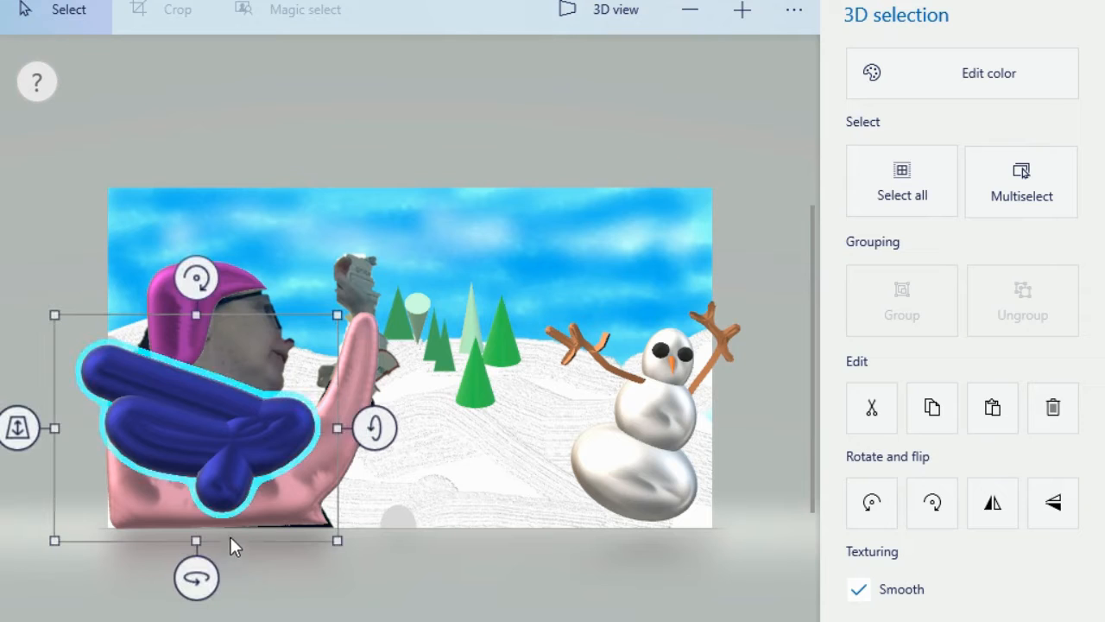
{"action": "mouse_move", "coordinate": [197, 278]}
{"action": "left_mouse_down"}
{"action": "mouse_move", "coordinate": [227, 285]}
{"action": "mouse_move", "coordinate": [198, 281]}
{"action": "left_mouse_up"}
{"action": "mouse_move", "coordinate": [373, 426]}
{"action": "left_mouse_down"}
{"action": "mouse_move", "coordinate": [374, 441]}
{"action": "mouse_move", "coordinate": [373, 429]}
{"action": "left_mouse_up"}
Add a white polished metal sphere as a snowball beside the person's raised hand.
{"action": "left_click", "coordinate": [444, 0]}
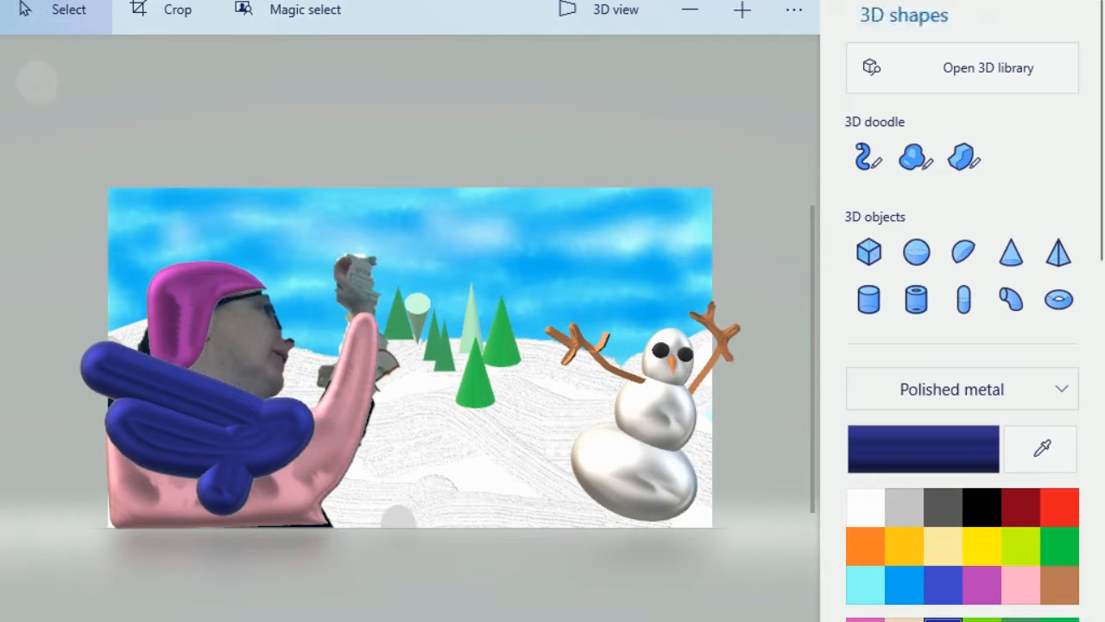
{"action": "left_click", "coordinate": [859, 522]}
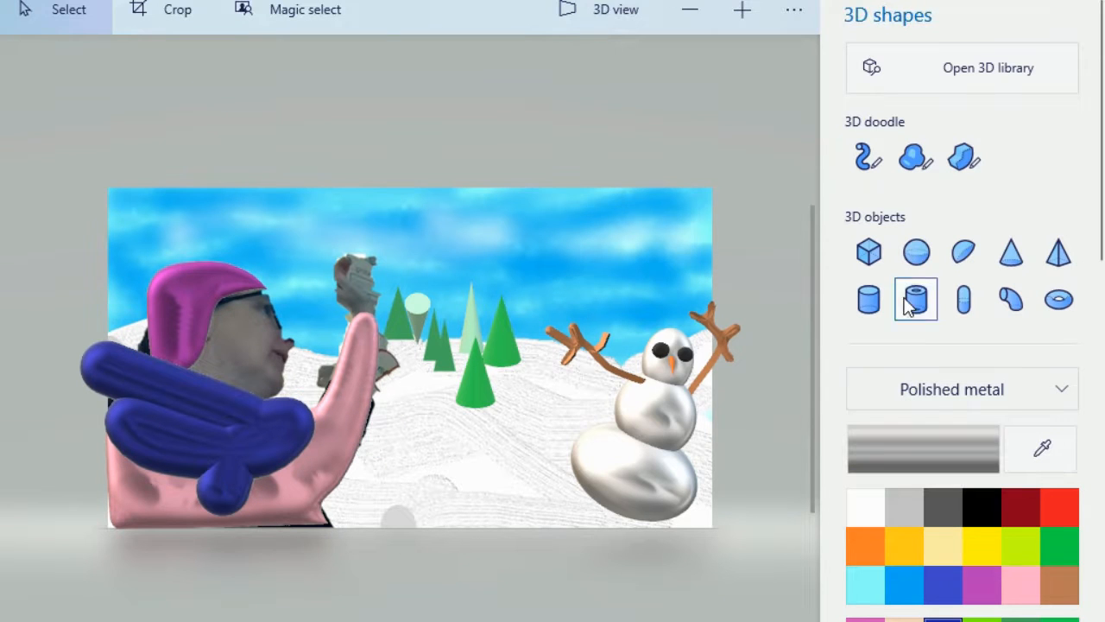
{"action": "left_click", "coordinate": [916, 252]}
{"action": "left_click_drag", "start_coordinate": [353, 225], "coordinate": [435, 299]}
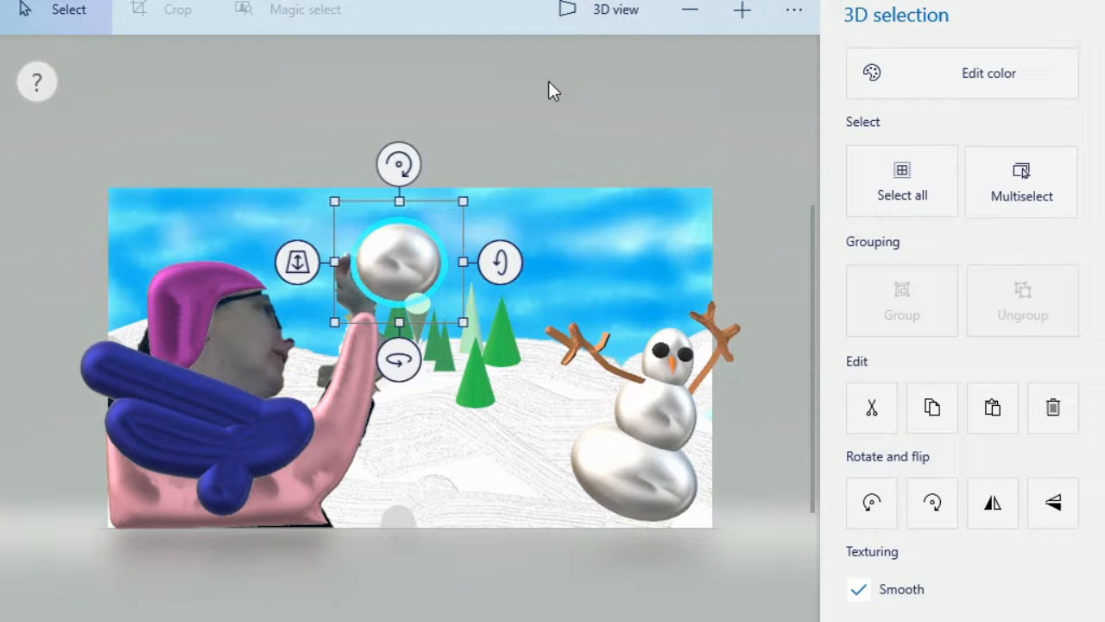
{"action": "left_click", "coordinate": [550, 85]}
Set the Tube brush to the star-shaped tube and 10 px thickness, undoing the thick trial stroke in the sky.
{"action": "left_click", "coordinate": [866, 161]}
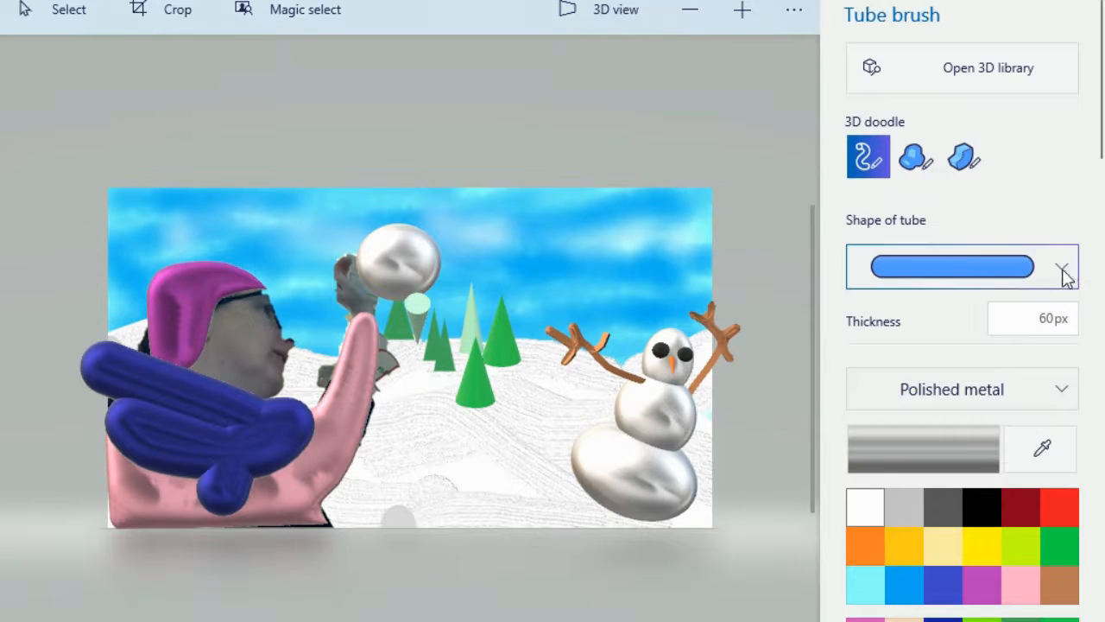
{"action": "left_click", "coordinate": [1063, 273]}
{"action": "left_click", "coordinate": [968, 461]}
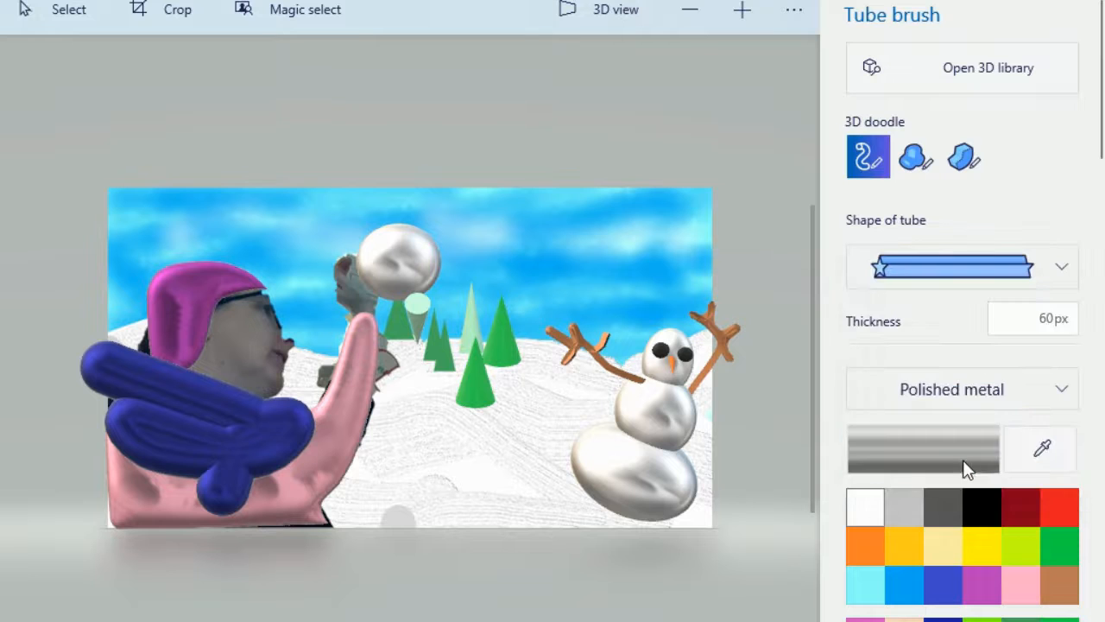
{"action": "left_click_drag", "start_coordinate": [556, 217], "coordinate": [593, 259]}
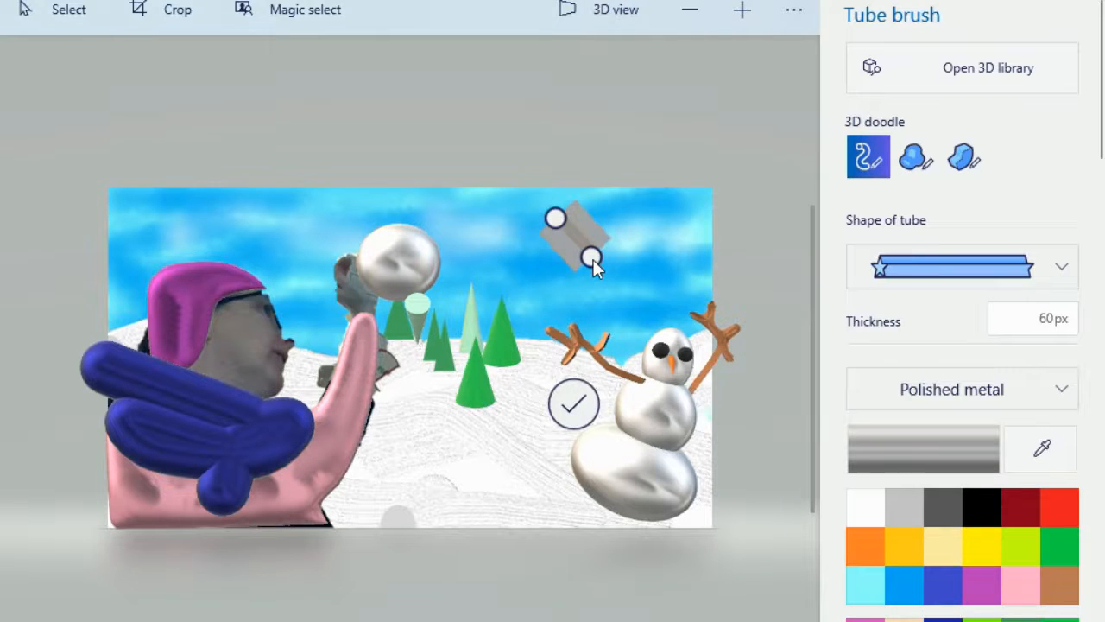
{"action": "key", "text": "ctrl+z"}
{"action": "left_click", "coordinate": [1055, 325]}
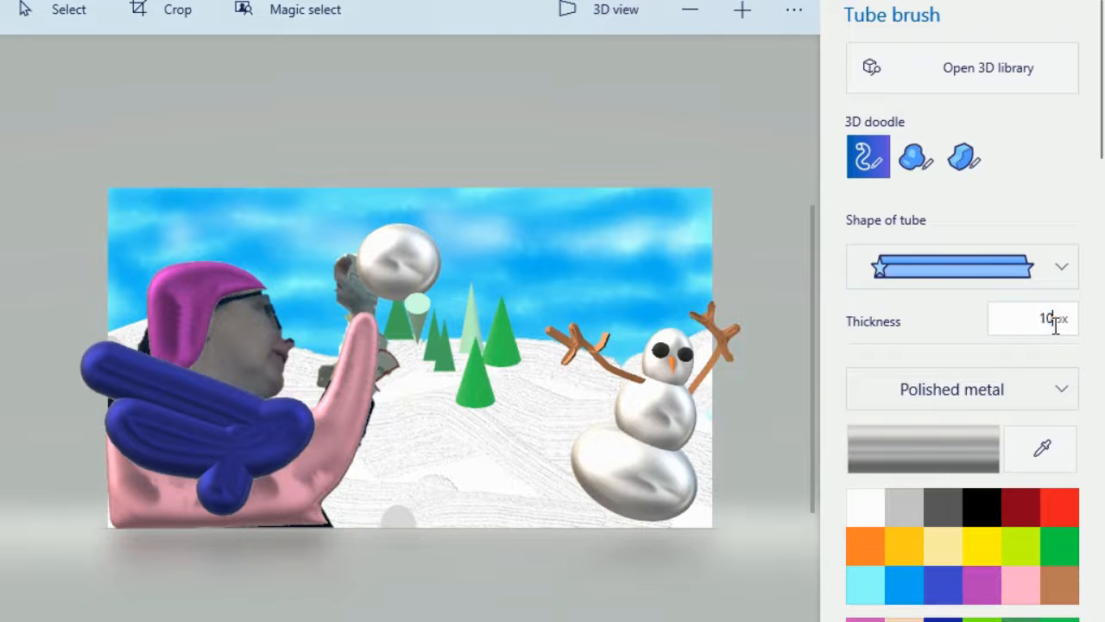
Draw a diagonal arm and a short upward arm of a white polished metal snowflake in the sky above the snowman.
{"action": "left_click", "coordinate": [598, 242]}
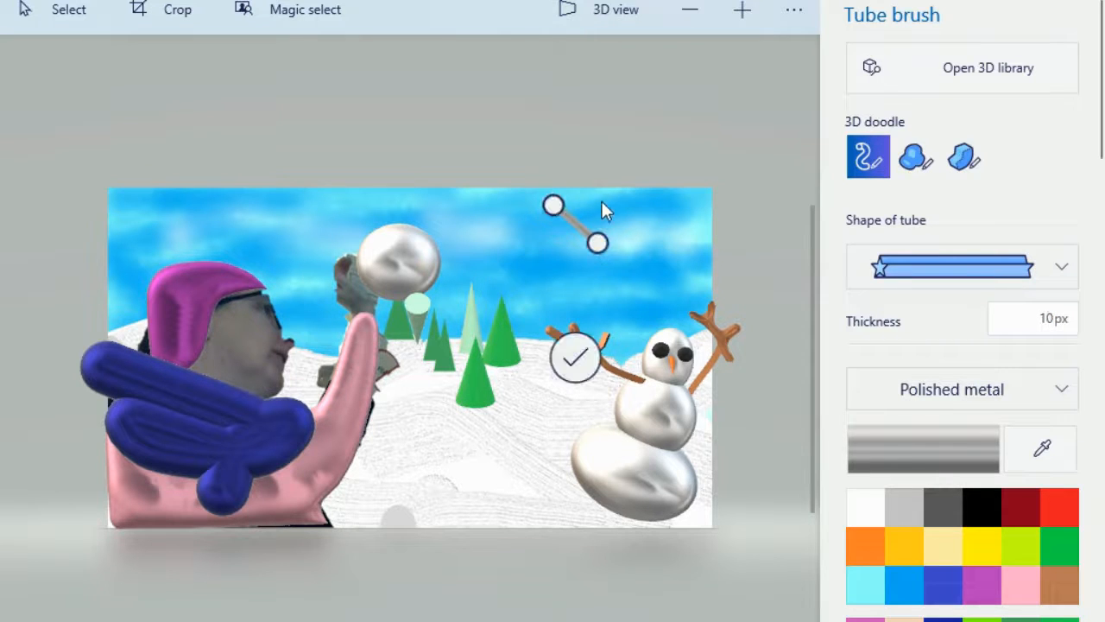
{"action": "left_click", "coordinate": [586, 373]}
{"action": "left_click", "coordinate": [677, 138]}
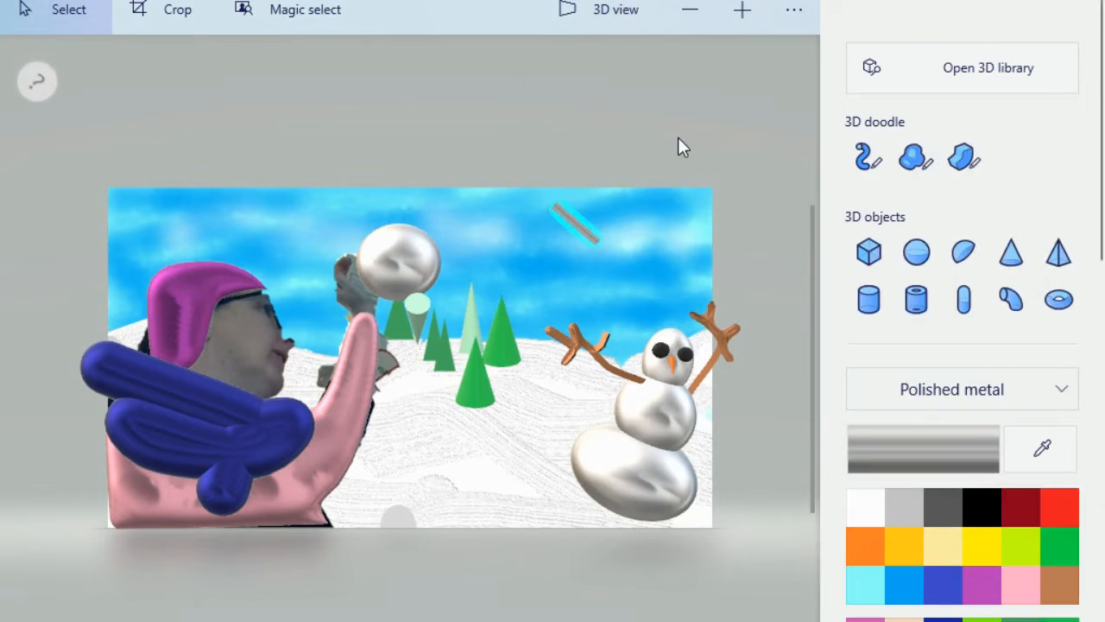
{"action": "left_click", "coordinate": [870, 158]}
{"action": "left_click", "coordinate": [578, 224]}
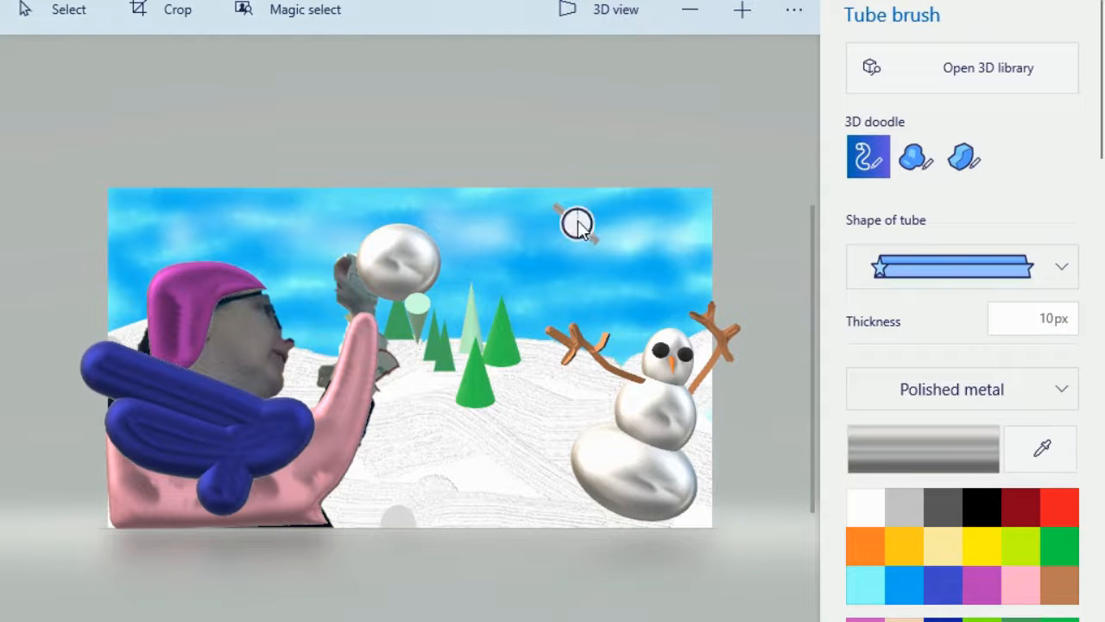
{"action": "left_click", "coordinate": [582, 198]}
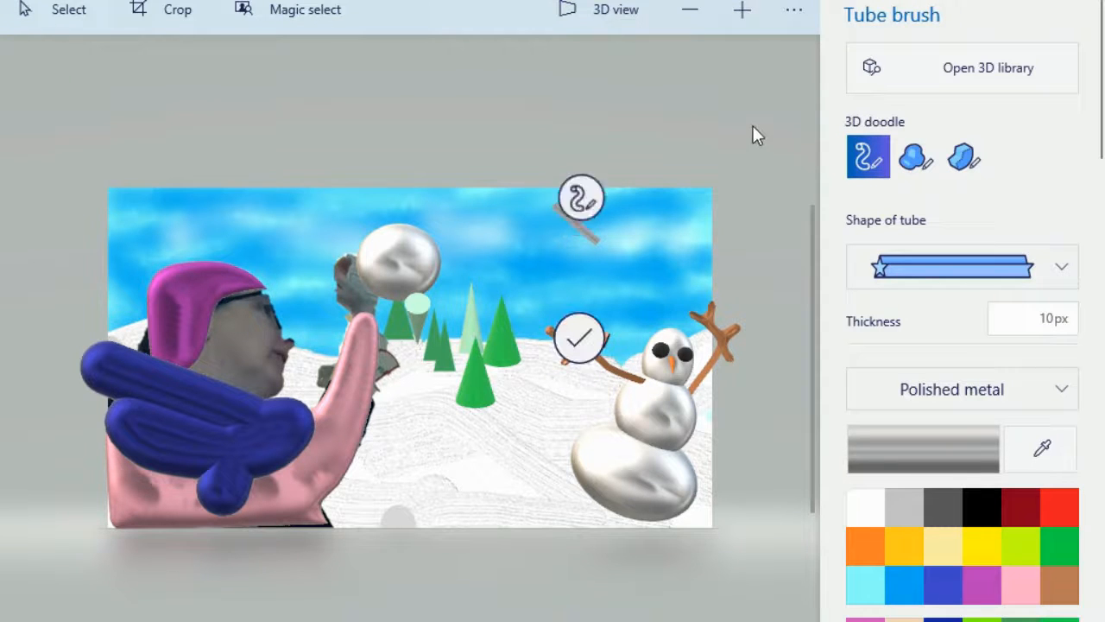
{"action": "left_click", "coordinate": [587, 358]}
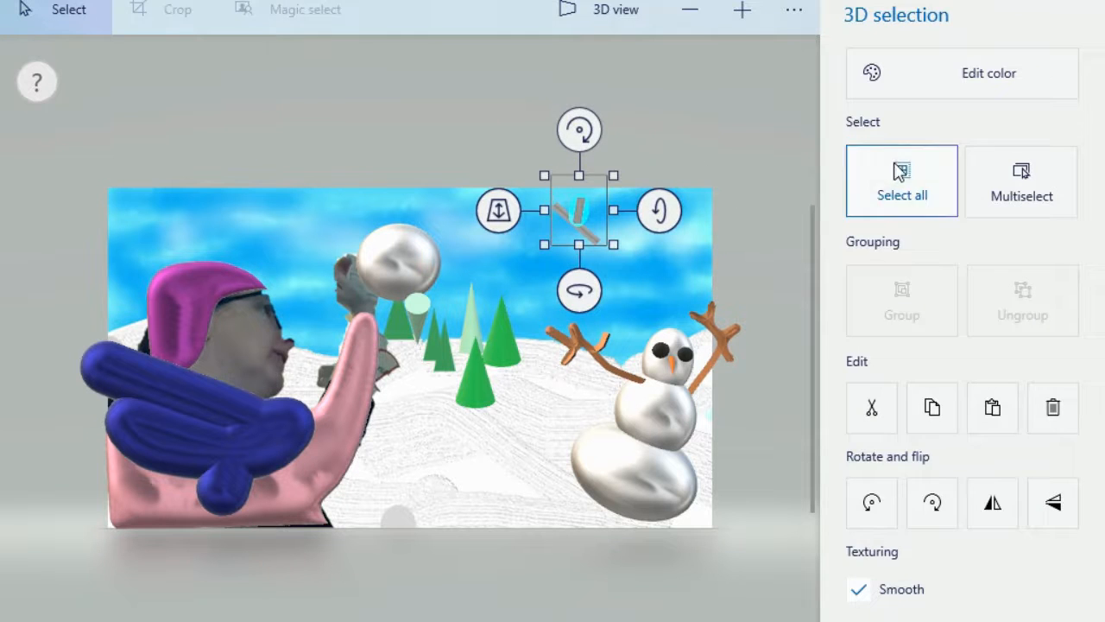
{"action": "left_click", "coordinate": [708, 132]}
Add a horizontal arm extending left and a short downward arm to the snowflake.
{"action": "left_click", "coordinate": [865, 159]}
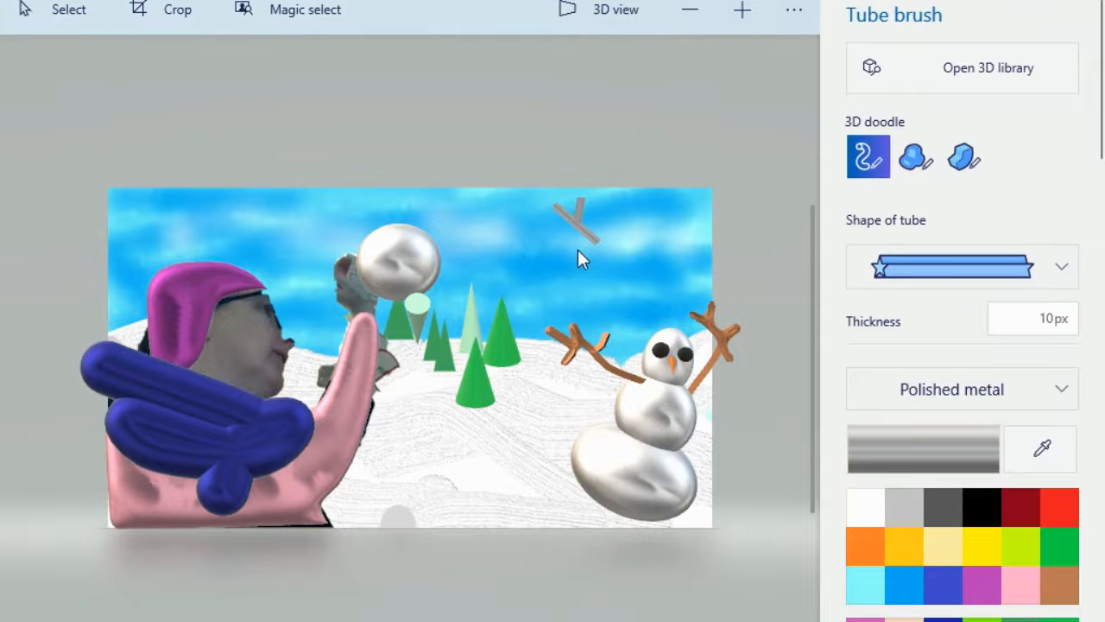
{"action": "left_click", "coordinate": [532, 225]}
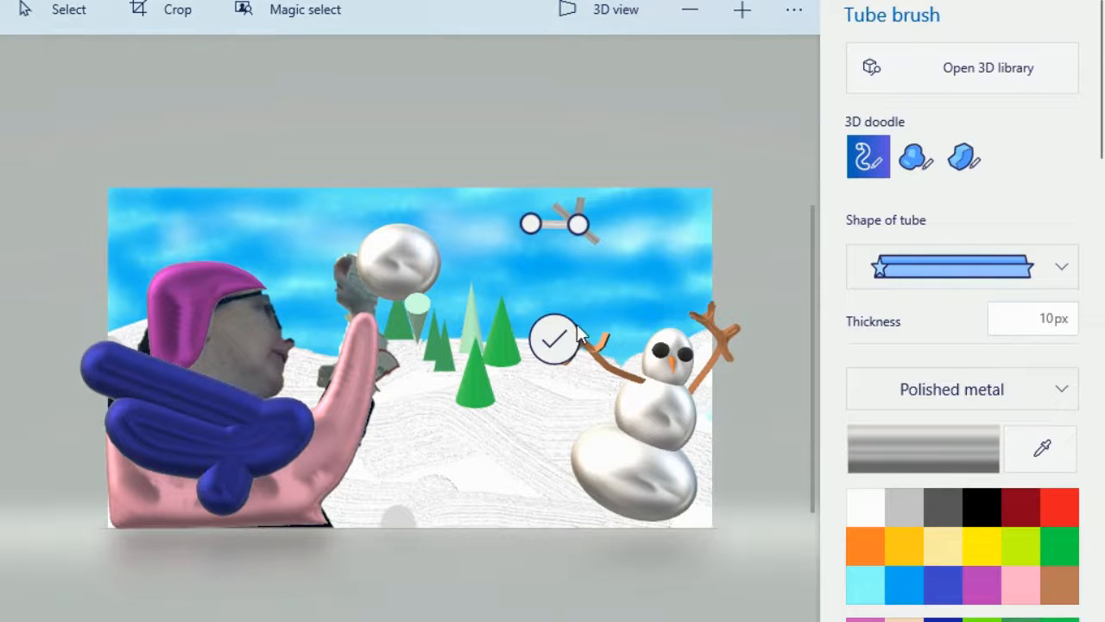
{"action": "key", "text": "Return"}
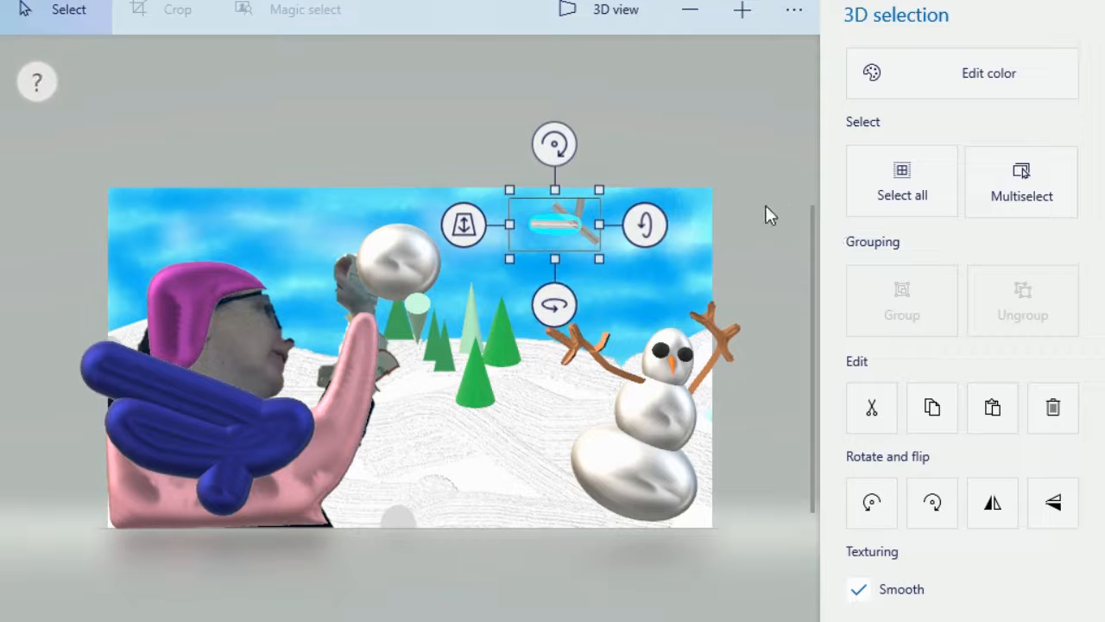
{"action": "left_click", "coordinate": [766, 212]}
{"action": "left_click", "coordinate": [866, 158]}
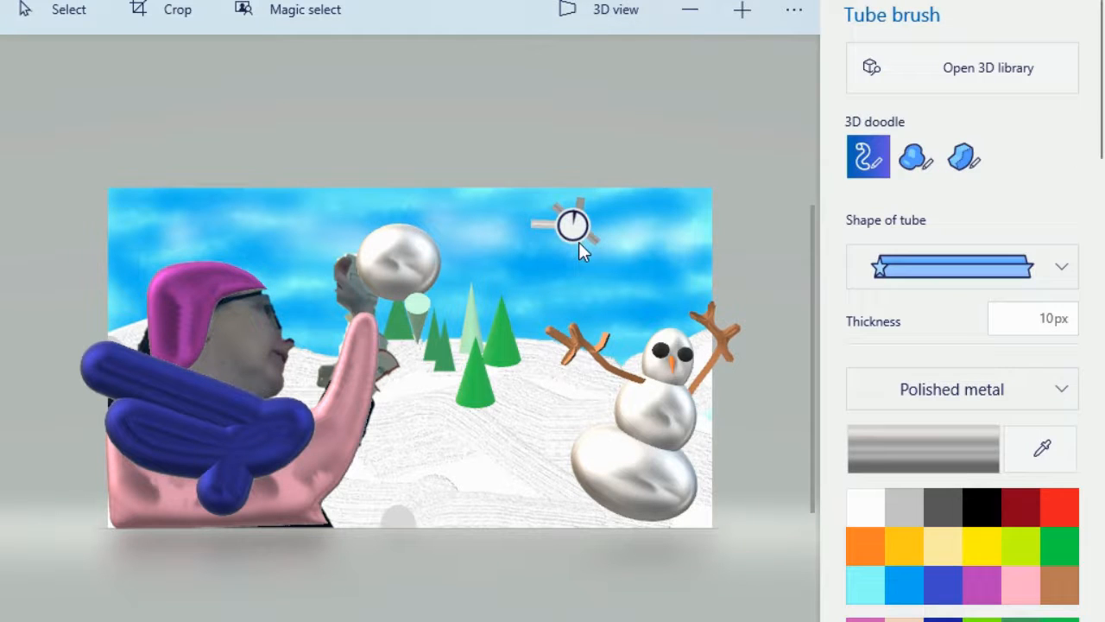
{"action": "left_click", "coordinate": [580, 246]}
{"action": "key", "text": "Return"}
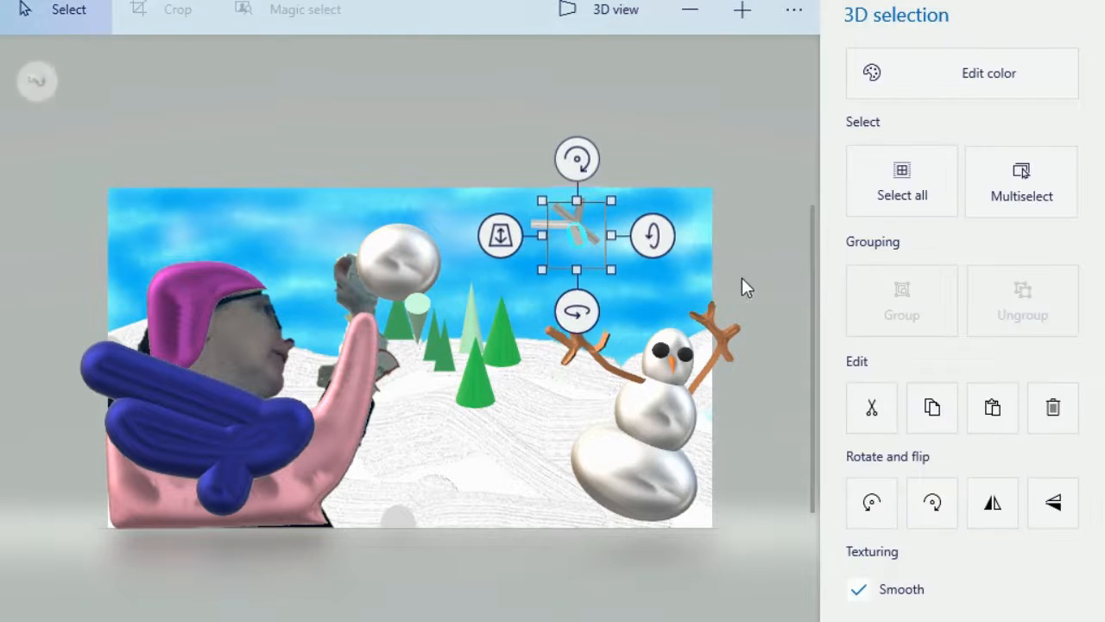
{"action": "left_click", "coordinate": [760, 268]}
Draw the snowflake's last short arm, from its centre outward to the right.
{"action": "left_click", "coordinate": [578, 221]}
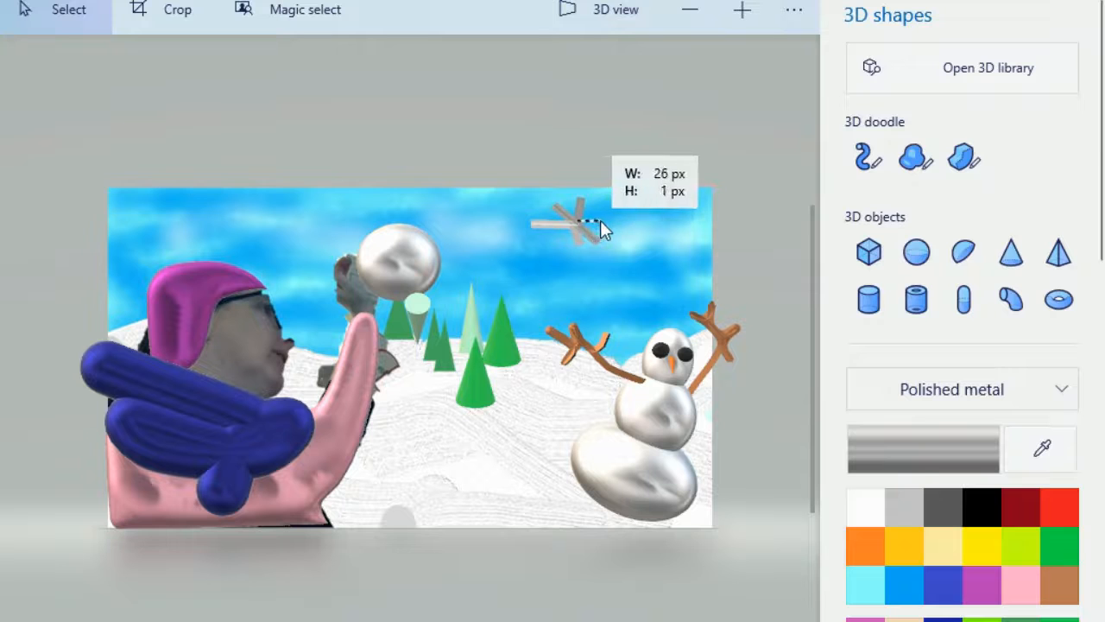
{"action": "left_click_drag", "start_coordinate": [600, 221], "coordinate": [601, 220]}
{"action": "left_click", "coordinate": [734, 213]}
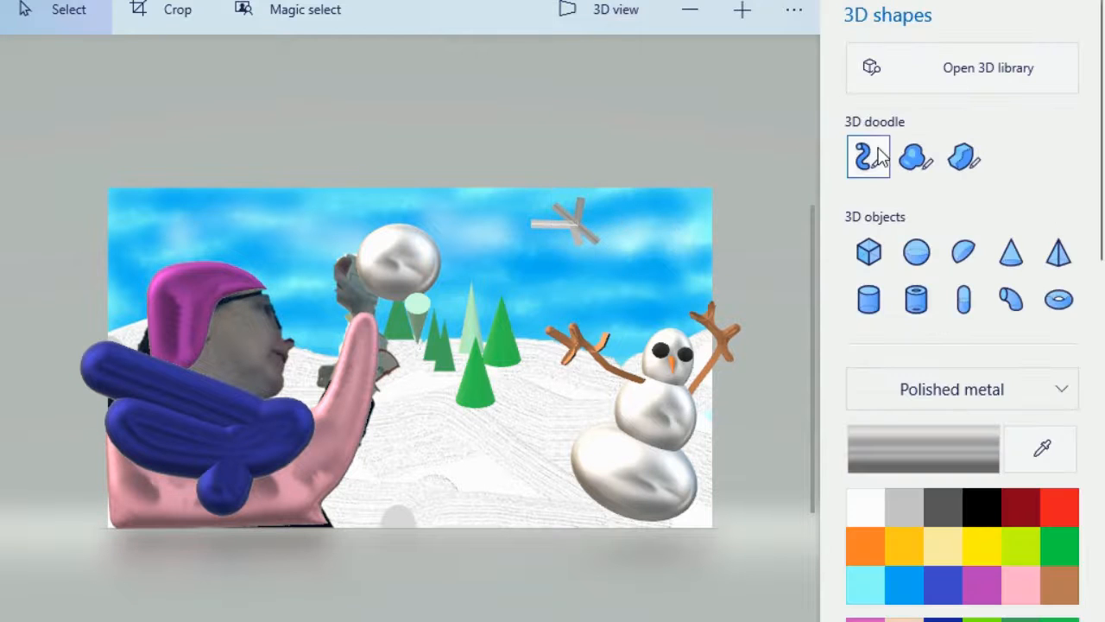
{"action": "left_click", "coordinate": [870, 157]}
{"action": "left_click_drag", "start_coordinate": [575, 224], "coordinate": [601, 217]}
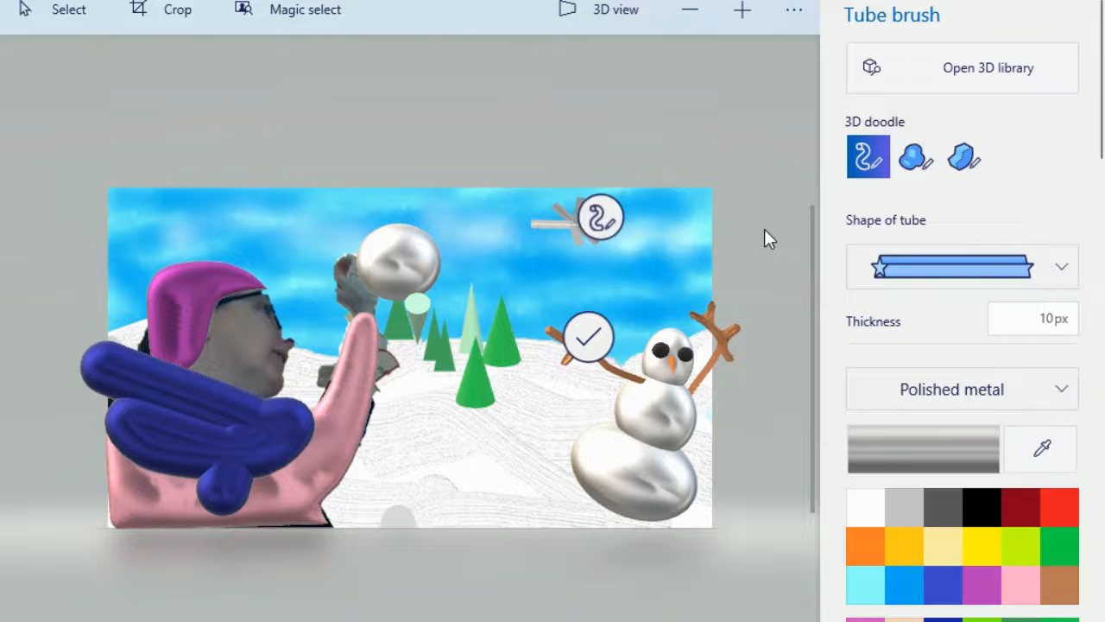
{"action": "left_click", "coordinate": [587, 338]}
{"action": "left_click", "coordinate": [448, 134]}
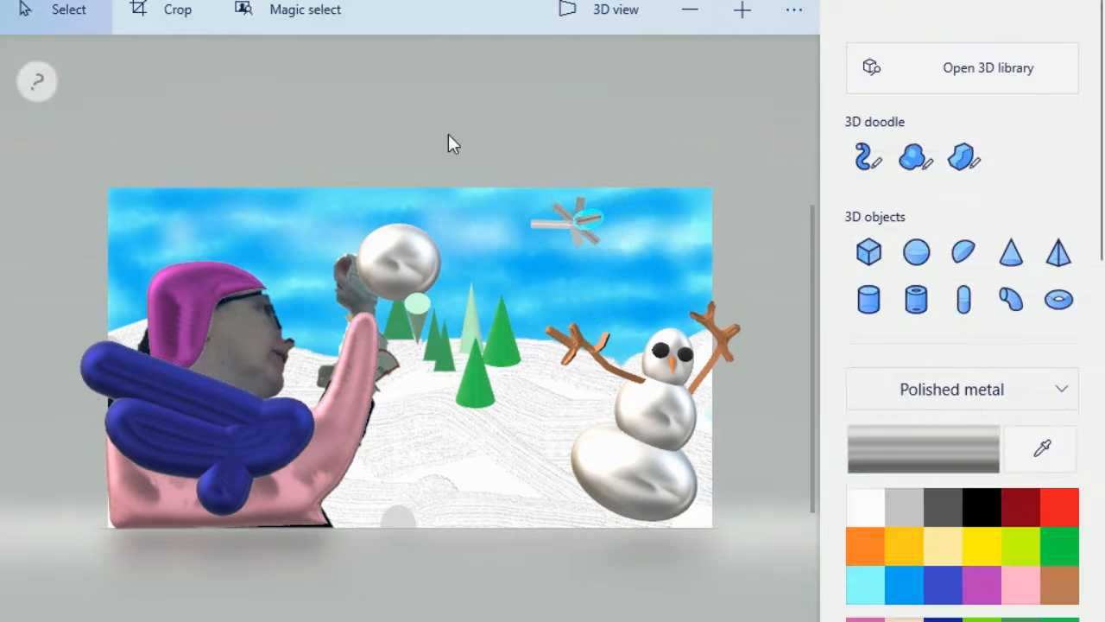
Select all the snowflake's arms, rotate them together and group them into one object.
{"action": "left_click_drag", "start_coordinate": [457, 142], "coordinate": [606, 257]}
{"action": "mouse_move", "coordinate": [594, 302]}
{"action": "left_mouse_down"}
{"action": "mouse_move", "coordinate": [628, 316]}
{"action": "mouse_move", "coordinate": [584, 306]}
{"action": "mouse_move", "coordinate": [604, 308]}
{"action": "left_mouse_up"}
{"action": "left_click", "coordinate": [898, 300]}
Duplicate the snowflake, place the copy in the sky above the snowman's head and rotate it to a different angle.
{"action": "key", "text": "ctrl+c"}
{"action": "key", "text": "ctrl+v"}
{"action": "left_click_drag", "start_coordinate": [587, 236], "coordinate": [667, 252]}
{"action": "left_click_drag", "start_coordinate": [658, 321], "coordinate": [716, 321]}
{"action": "mouse_move", "coordinate": [740, 239]}
{"action": "left_mouse_down"}
{"action": "mouse_move", "coordinate": [742, 215]}
{"action": "mouse_move", "coordinate": [748, 226]}
{"action": "left_mouse_up"}
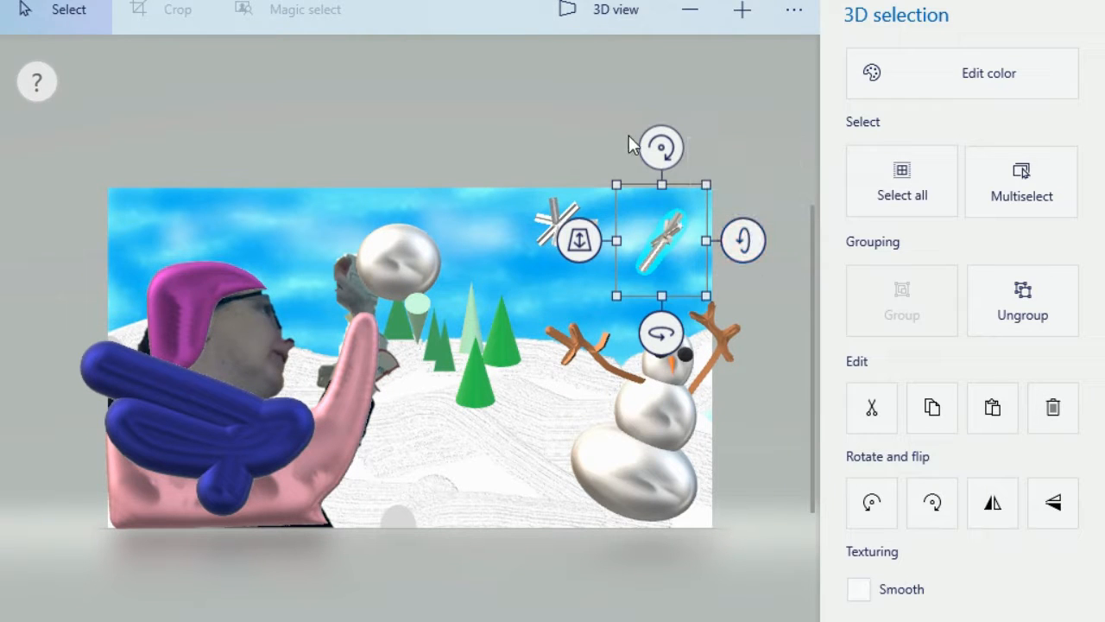
{"action": "left_click", "coordinate": [528, 129]}
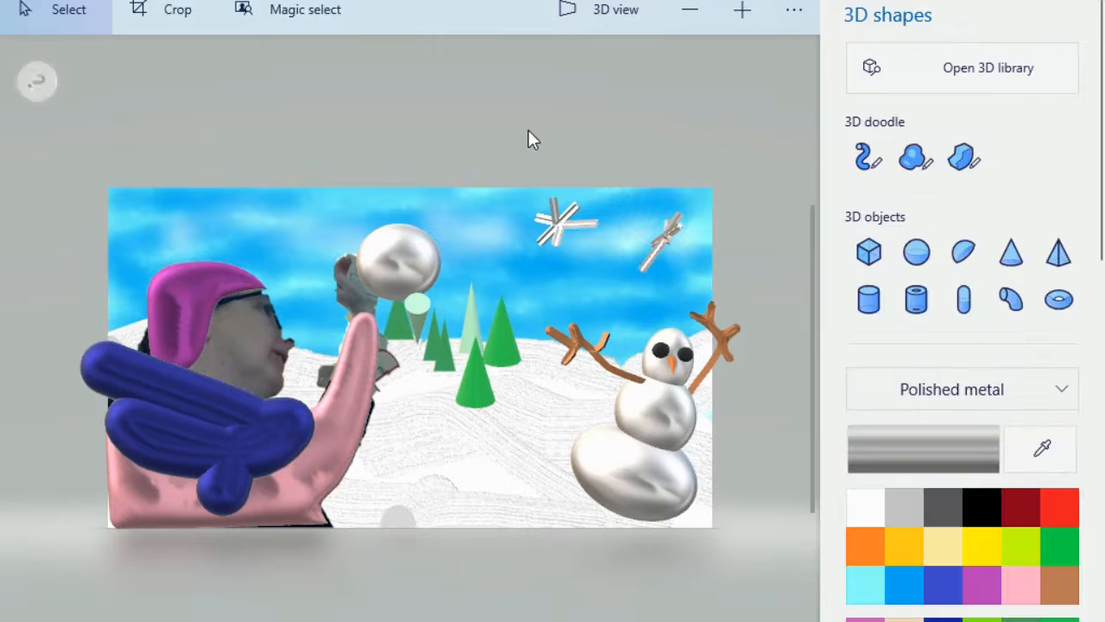
Check the scene's depth in 3D, select the hat, jacket and scarf together and push them back towards the photo cutout.
{"action": "left_click", "coordinate": [615, 26]}
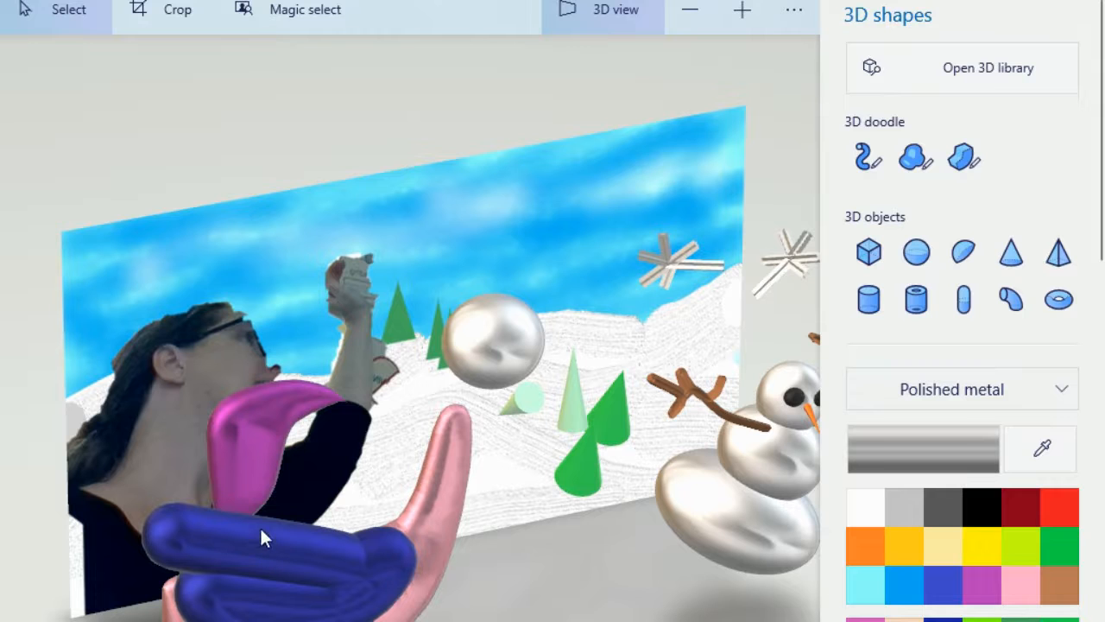
{"action": "left_click", "coordinate": [569, 13]}
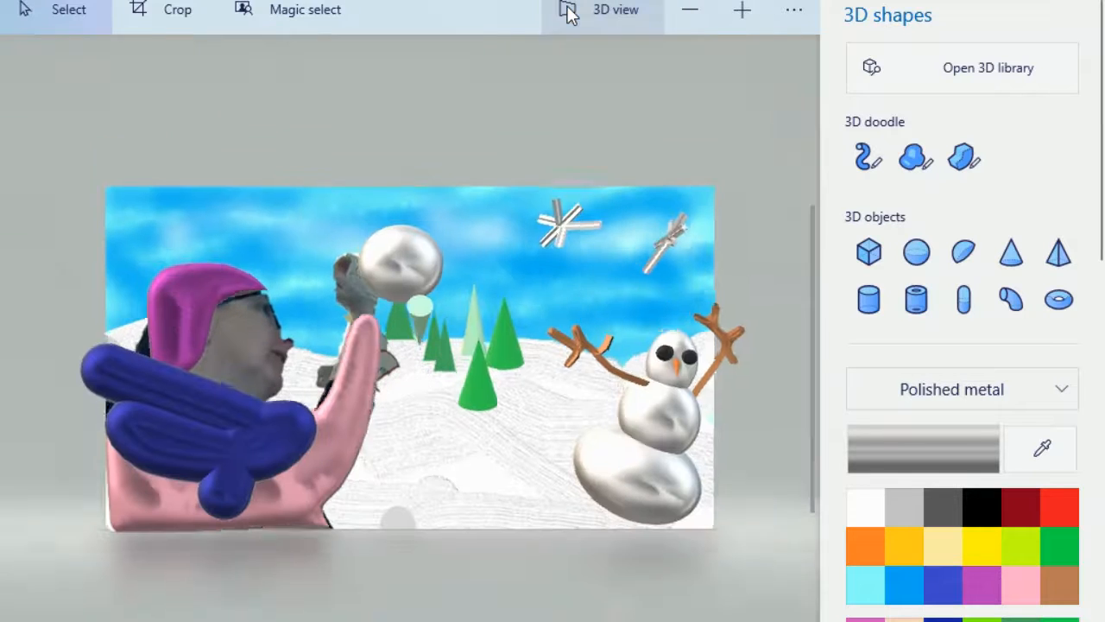
{"action": "left_click", "coordinate": [189, 281]}
{"action": "key", "text": "ctrl"}
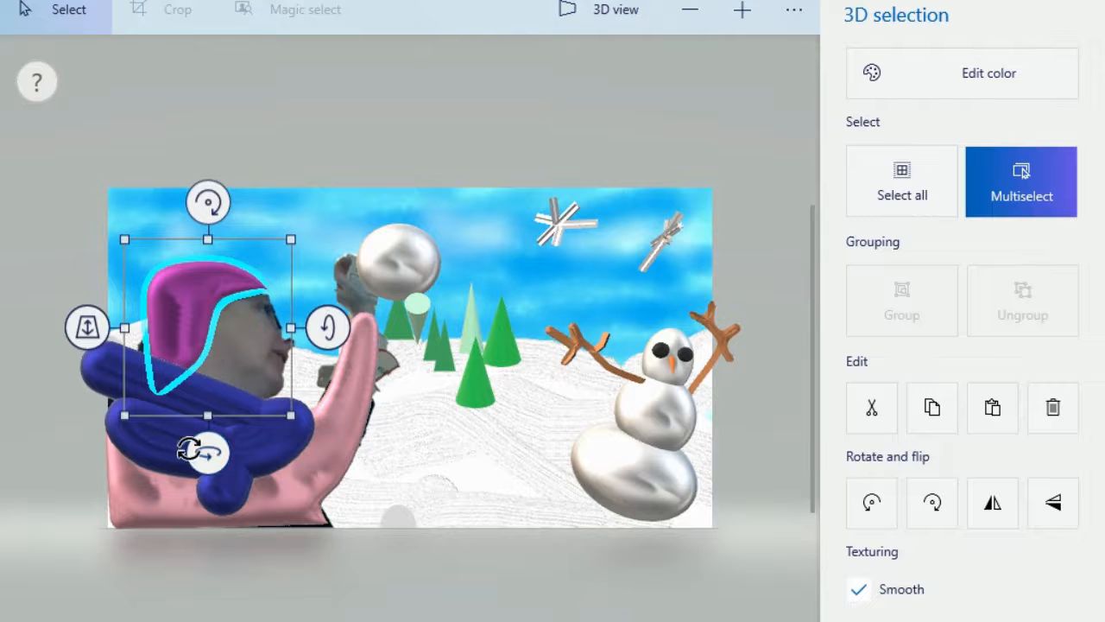
{"action": "left_click", "coordinate": [302, 470], "text": "ctrl"}
{"action": "left_click", "coordinate": [193, 417], "text": "ctrl"}
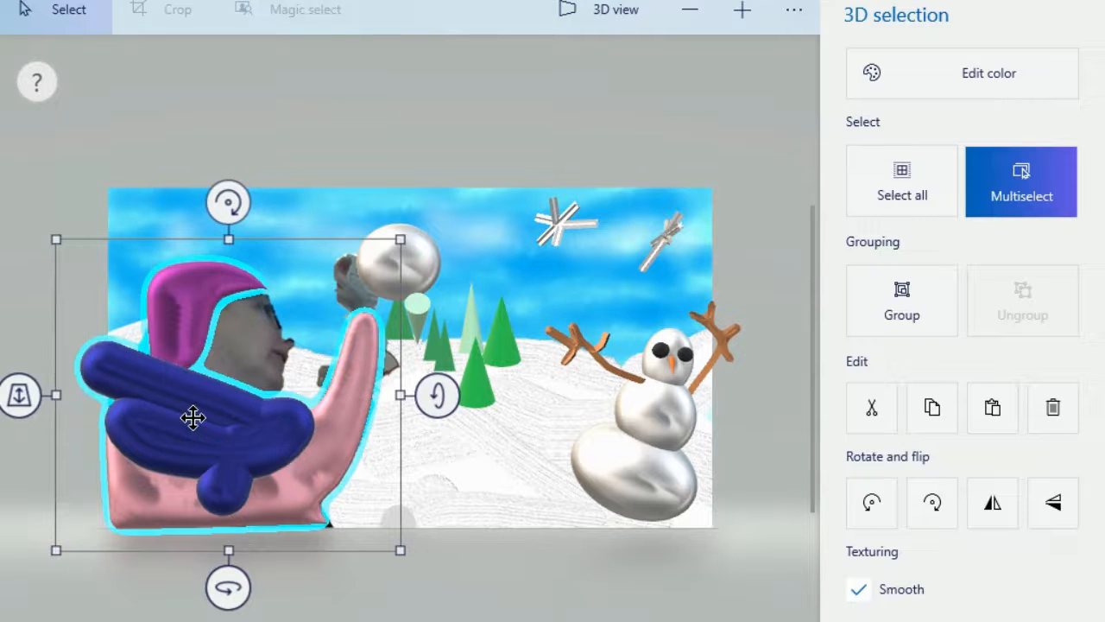
{"action": "left_click_drag", "start_coordinate": [19, 394], "coordinate": [6, 316]}
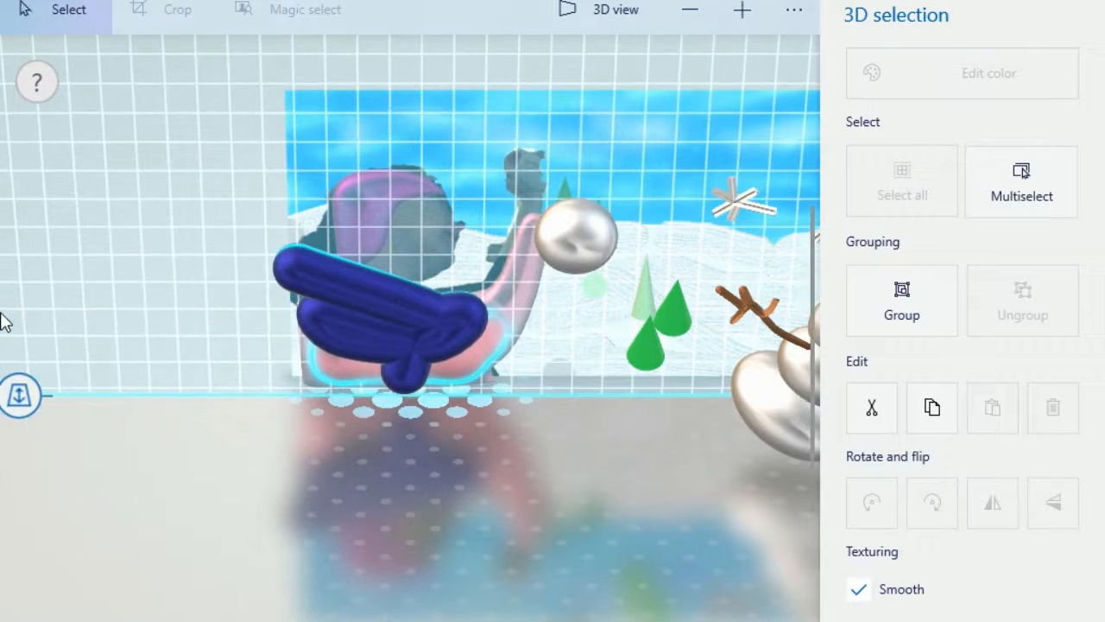
{"action": "left_click", "coordinate": [141, 132]}
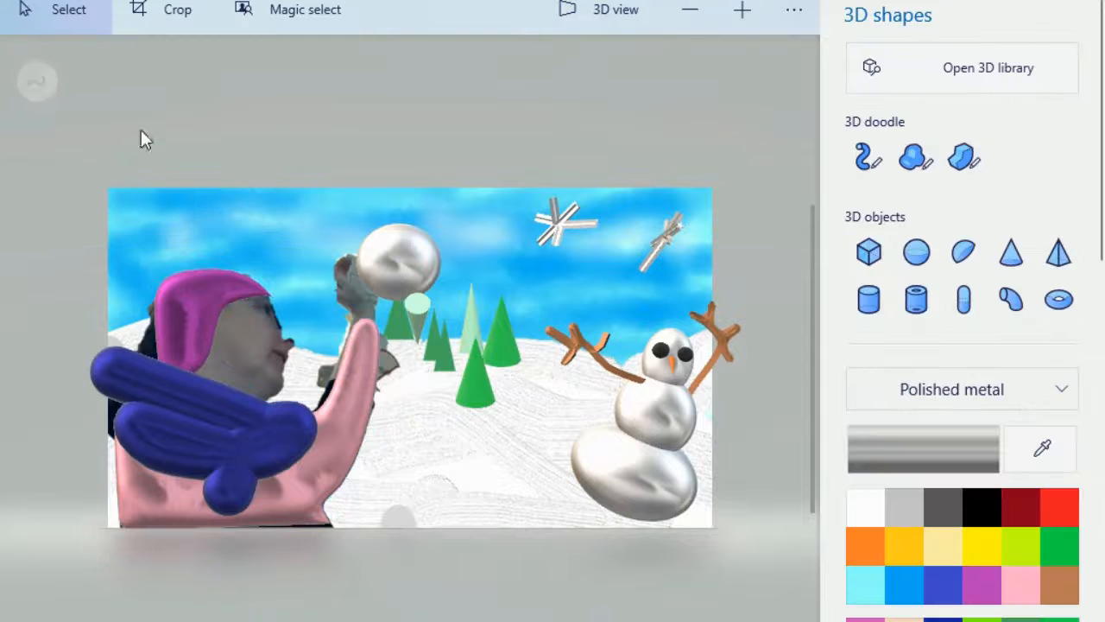
In 3D view, select the jacket, scarf and hat together and rotate them about their vertical axis against the photo cutout.
{"action": "left_click", "coordinate": [619, 10]}
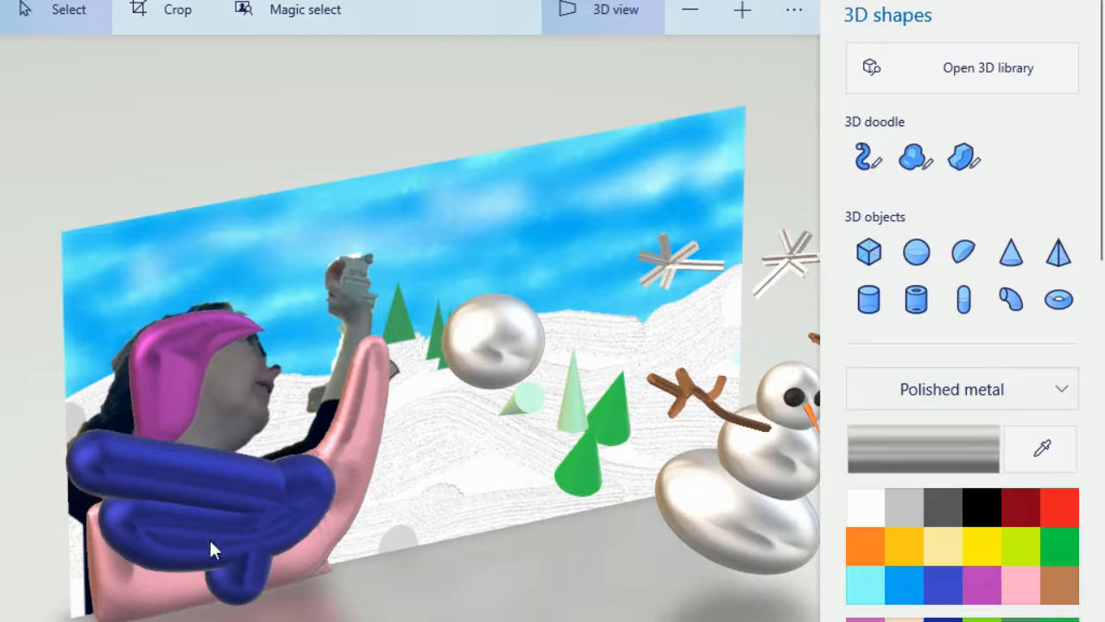
{"action": "left_click", "coordinate": [93, 556]}
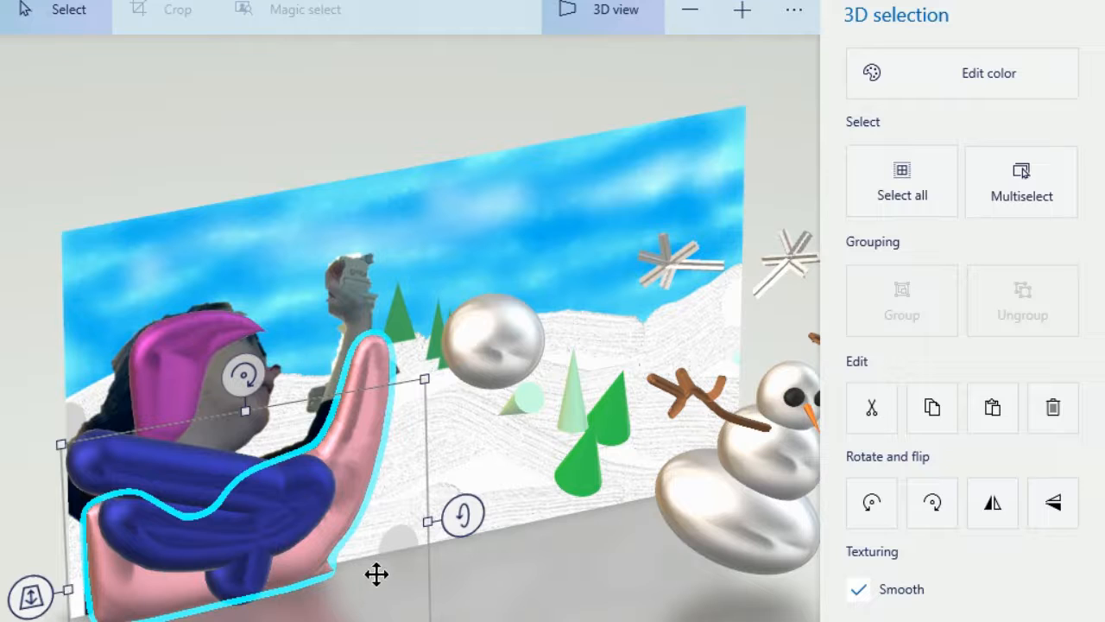
{"action": "left_click", "coordinate": [135, 470], "text": "ctrl"}
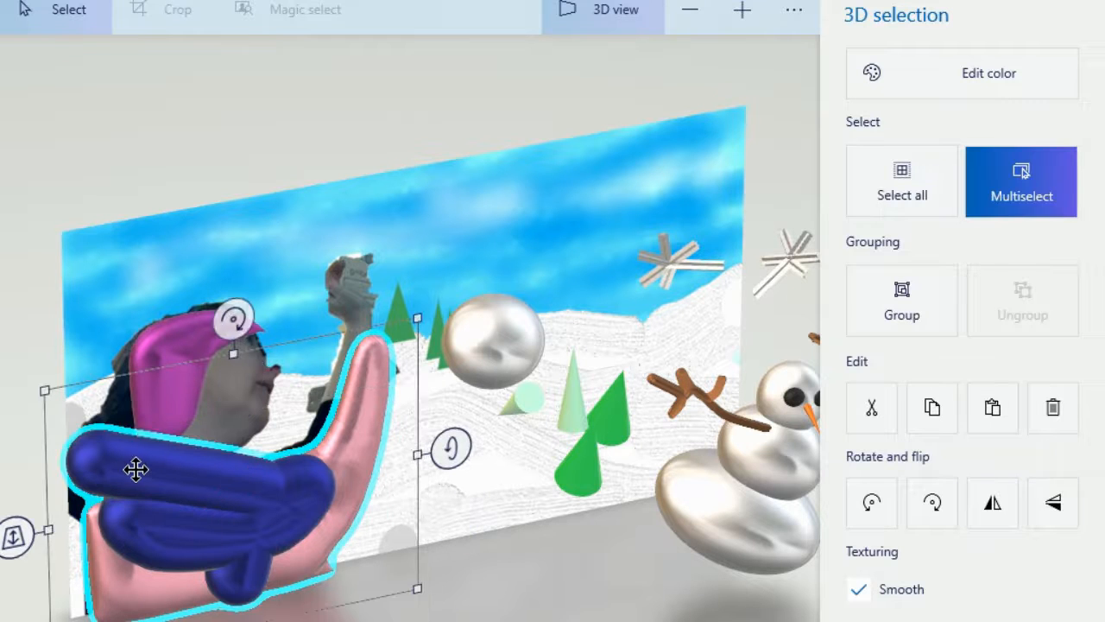
{"action": "left_click", "coordinate": [168, 341], "text": "ctrl"}
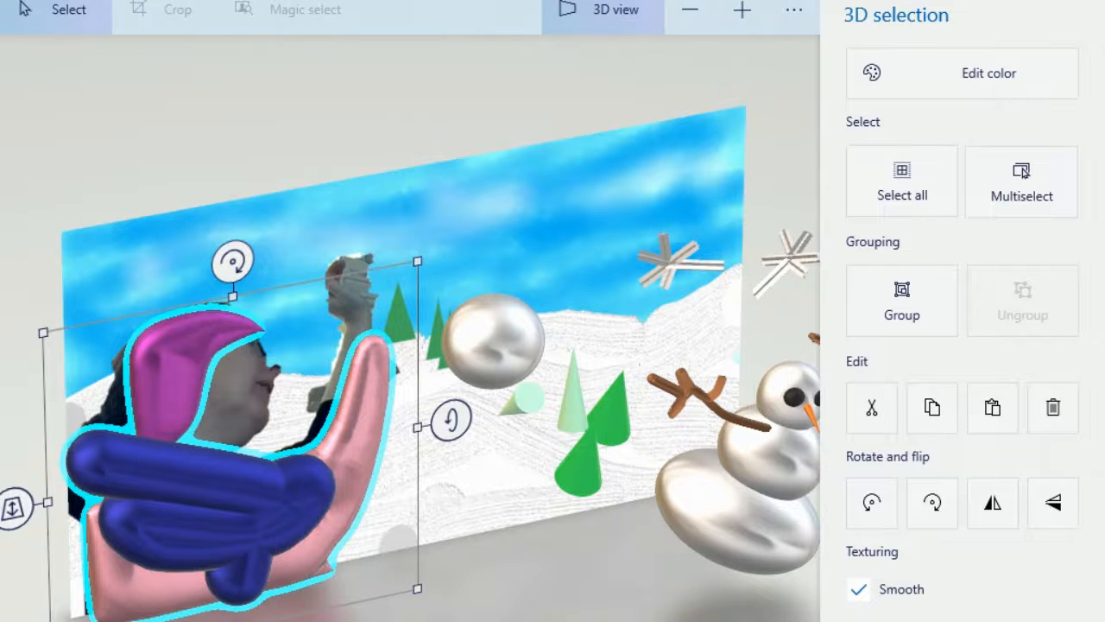
{"action": "left_click_drag", "start_coordinate": [234, 619], "coordinate": [287, 619]}
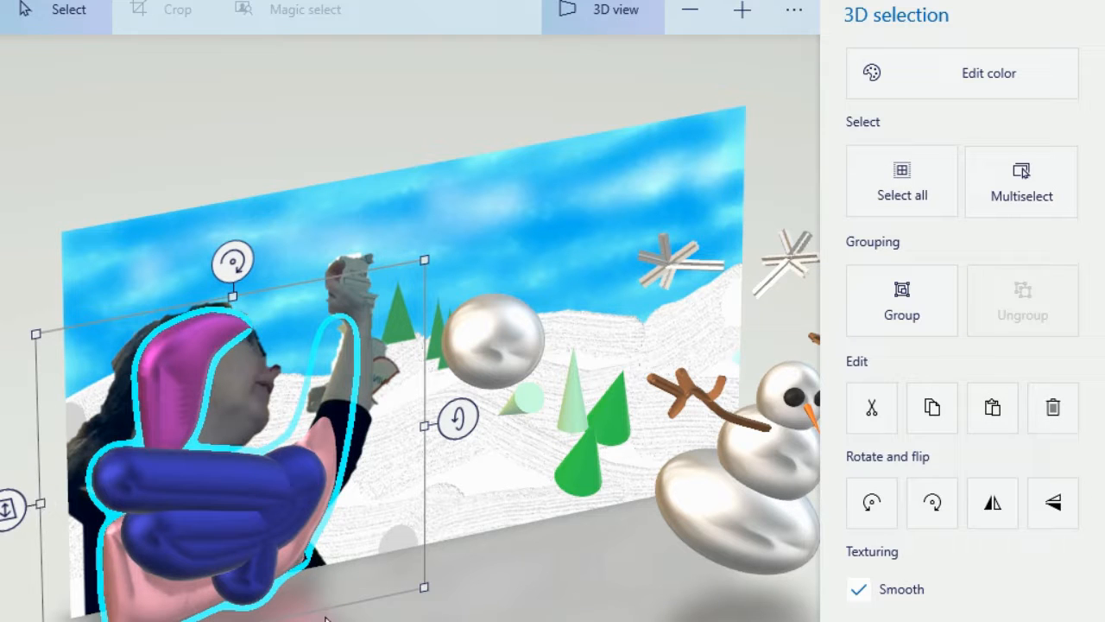
{"action": "left_click_drag", "start_coordinate": [237, 620], "coordinate": [237, 616]}
Adjust the width of the selected winter clothes, turn them back parallel to the cutout and shift their depth.
{"action": "left_click_drag", "start_coordinate": [39, 503], "coordinate": [7, 515]}
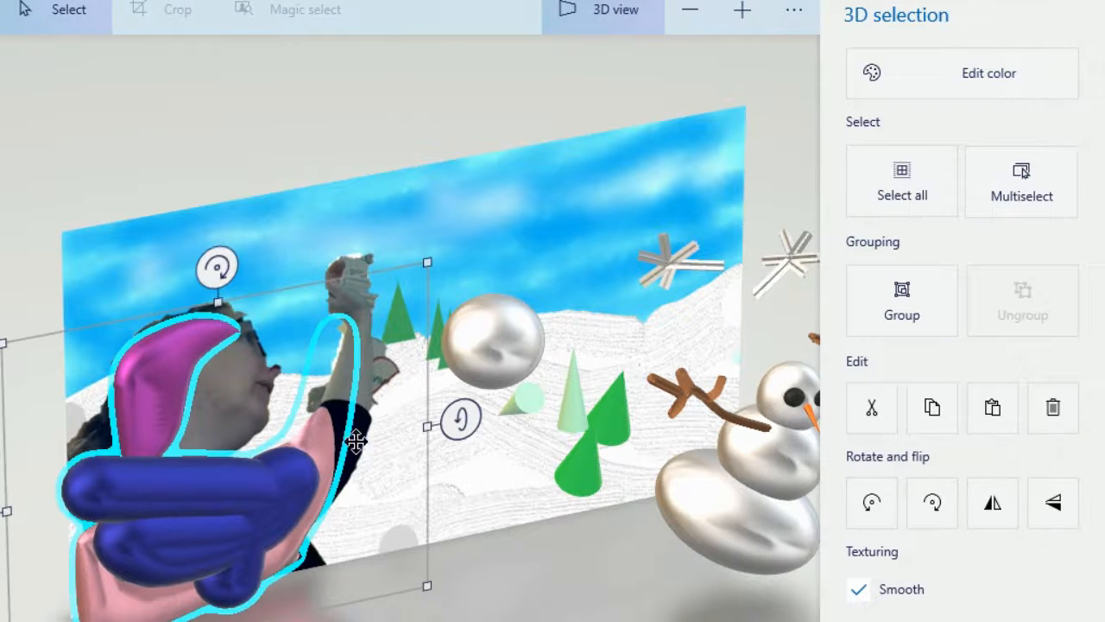
{"action": "left_click_drag", "start_coordinate": [427, 424], "coordinate": [387, 448]}
{"action": "left_click_drag", "start_coordinate": [381, 450], "coordinate": [404, 435]}
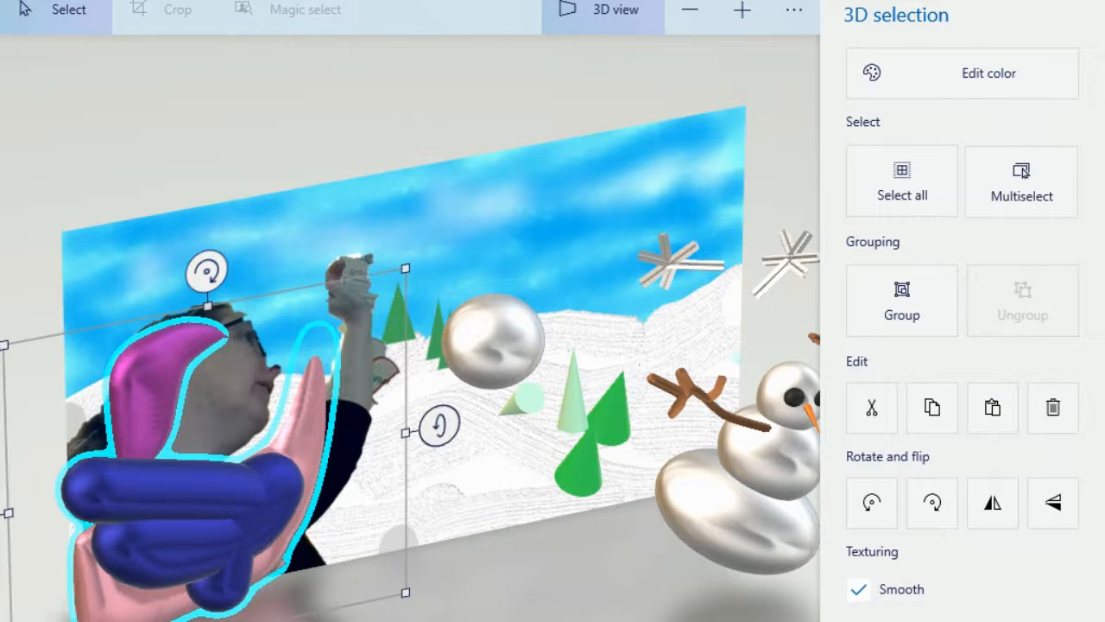
{"action": "left_click_drag", "start_coordinate": [209, 619], "coordinate": [179, 619]}
{"action": "mouse_move", "coordinate": [186, 529]}
{"action": "left_mouse_down"}
{"action": "mouse_move", "coordinate": [207, 528]}
{"action": "mouse_move", "coordinate": [192, 528]}
{"action": "left_mouse_up"}
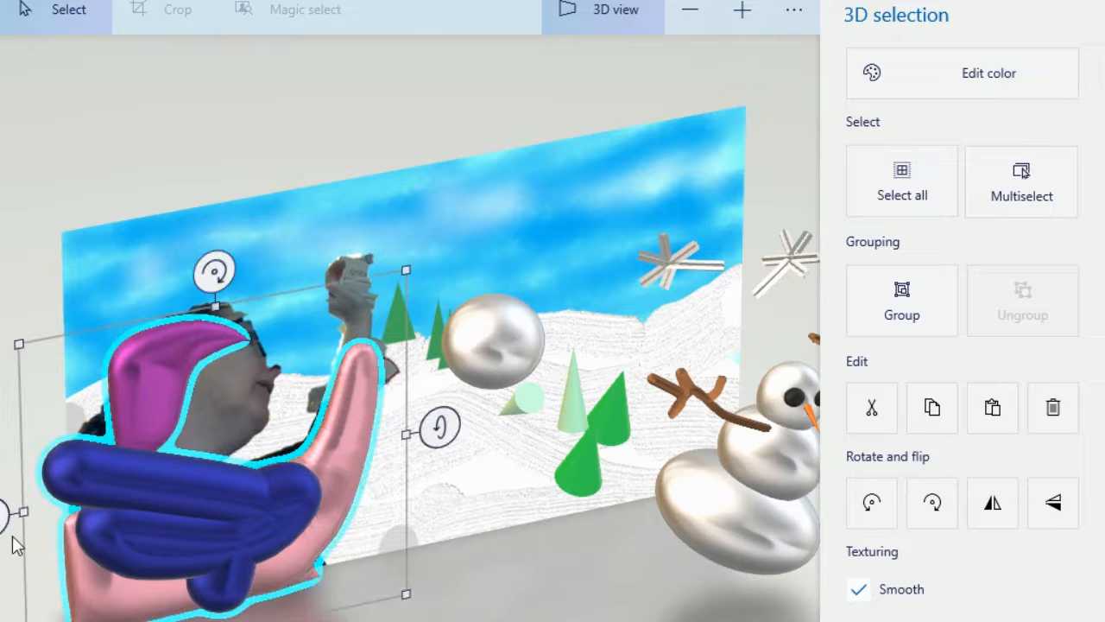
{"action": "mouse_move", "coordinate": [3, 521]}
{"action": "left_mouse_down"}
{"action": "mouse_move", "coordinate": [5, 495]}
{"action": "mouse_move", "coordinate": [13, 511]}
{"action": "left_mouse_up"}
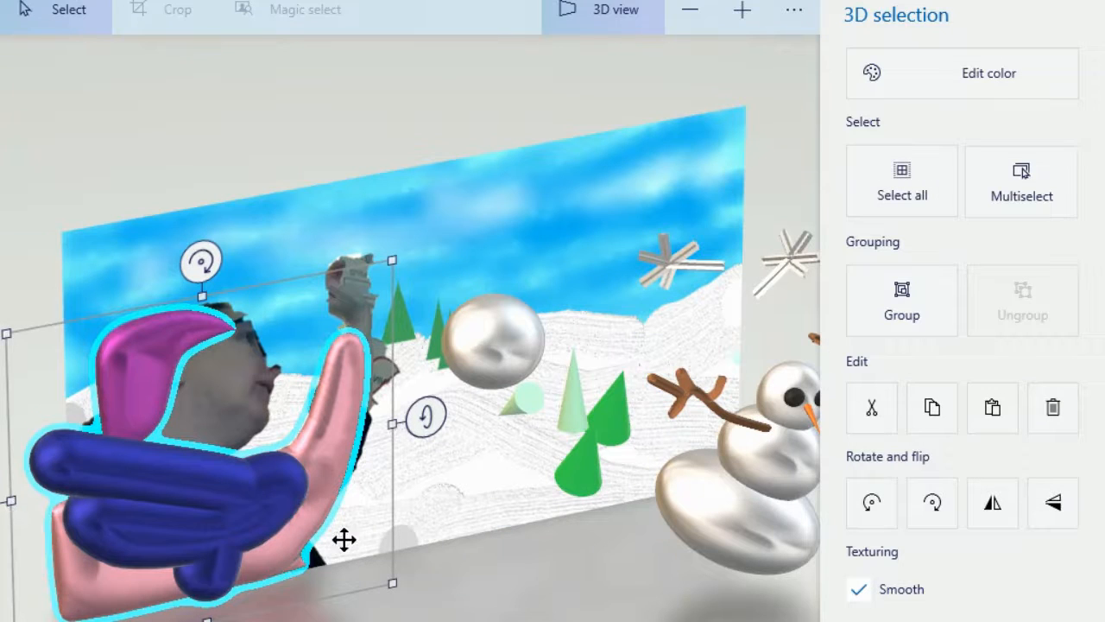
Tilt the selected clothes and adjust their depth until they wrap around the person in the cutout, then return to the front view.
{"action": "left_click_drag", "start_coordinate": [425, 415], "coordinate": [354, 480]}
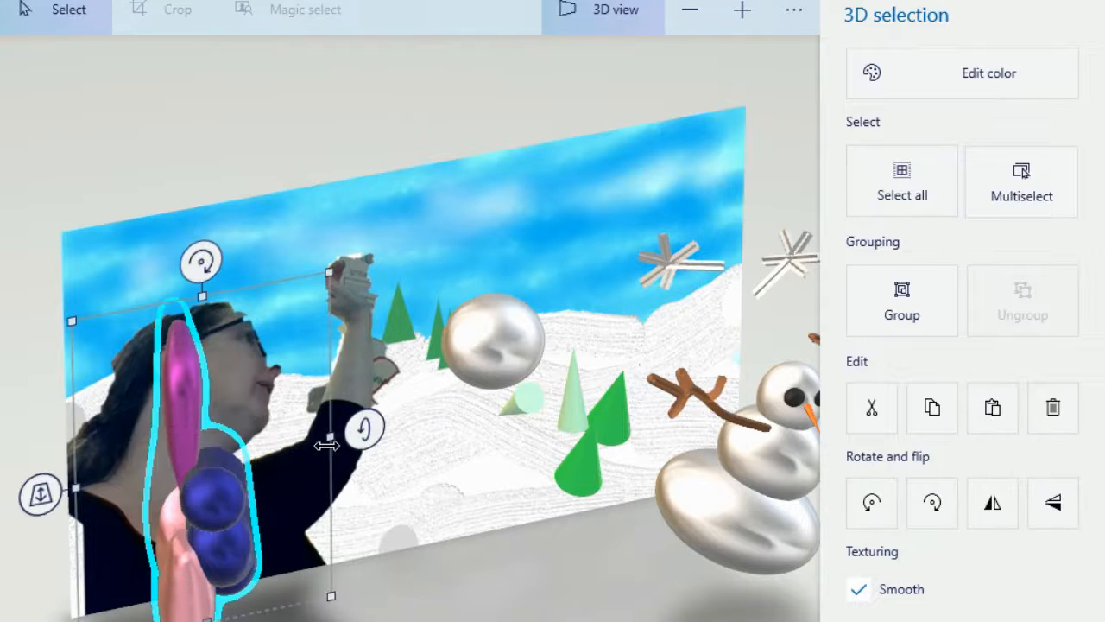
{"action": "left_click_drag", "start_coordinate": [326, 441], "coordinate": [385, 453]}
{"action": "left_click_drag", "start_coordinate": [42, 498], "coordinate": [68, 496]}
{"action": "left_click_drag", "start_coordinate": [417, 423], "coordinate": [358, 425]}
{"action": "mouse_move", "coordinate": [12, 509]}
{"action": "left_mouse_down"}
{"action": "mouse_move", "coordinate": [13, 499]}
{"action": "mouse_move", "coordinate": [21, 510]}
{"action": "left_mouse_up"}
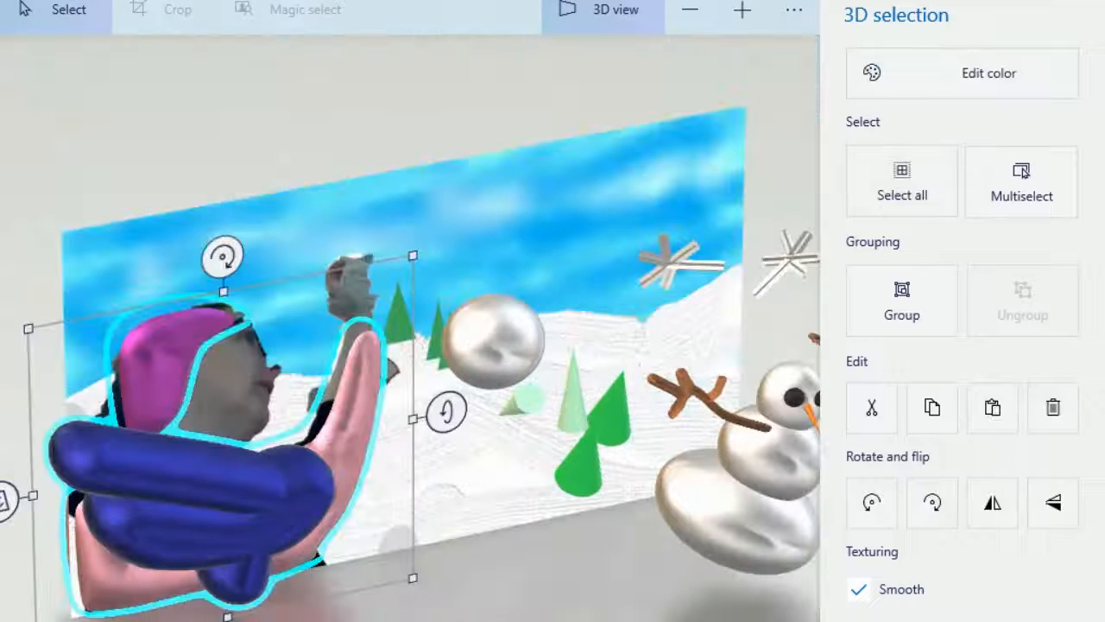
{"action": "key", "text": "Escape"}
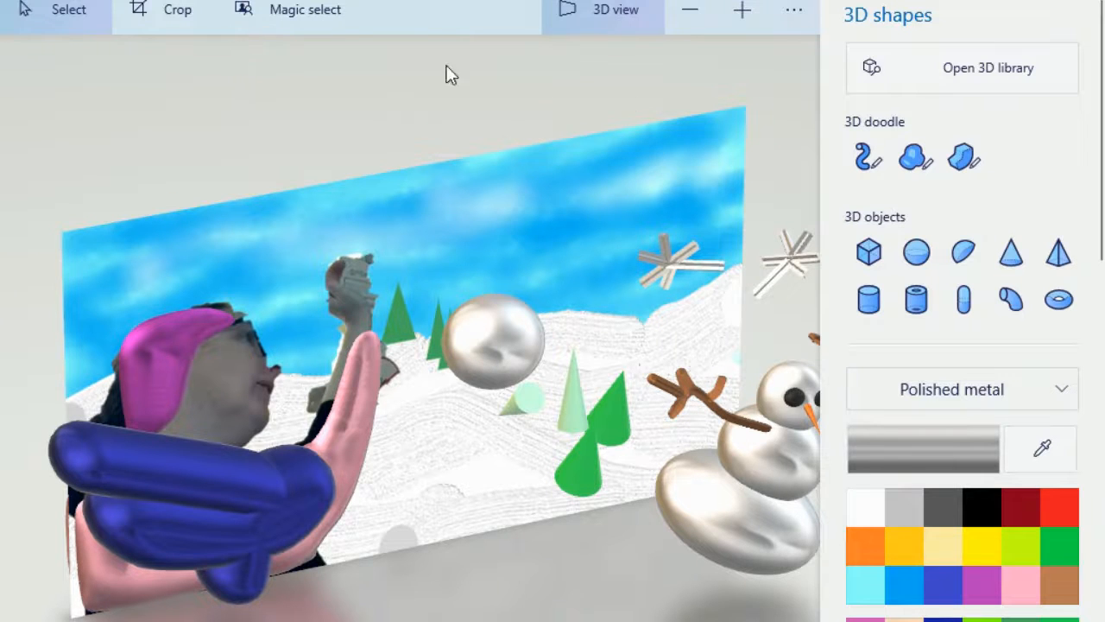
{"action": "left_click", "coordinate": [596, 9]}
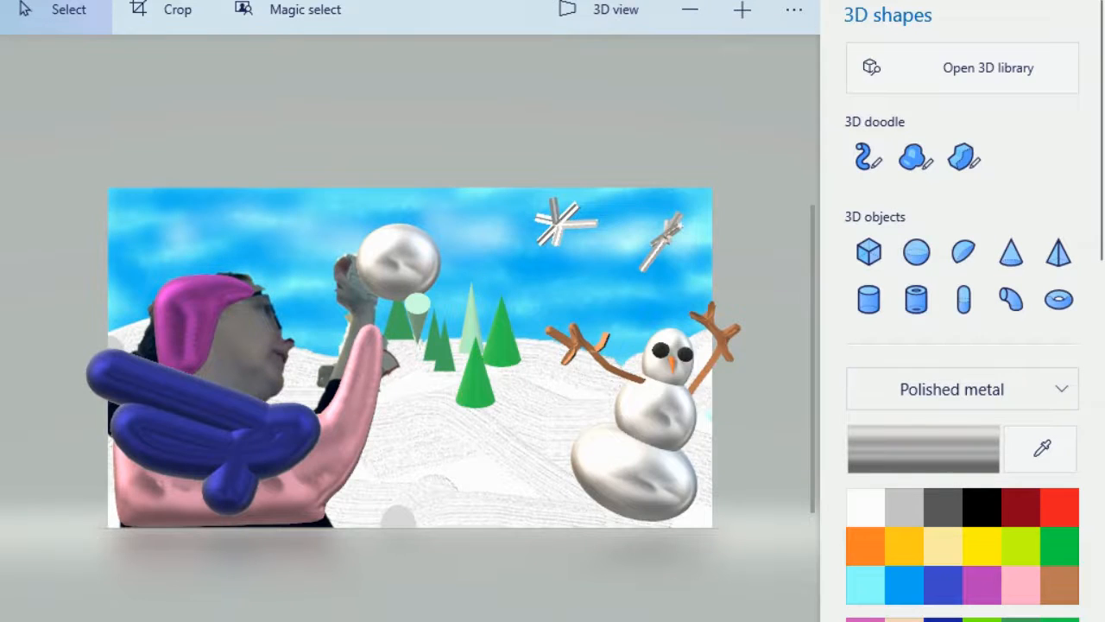
Save the scene as a Paint 3D project named "3D Interactive Snowball 2".
{"action": "key", "text": "ctrl+o"}
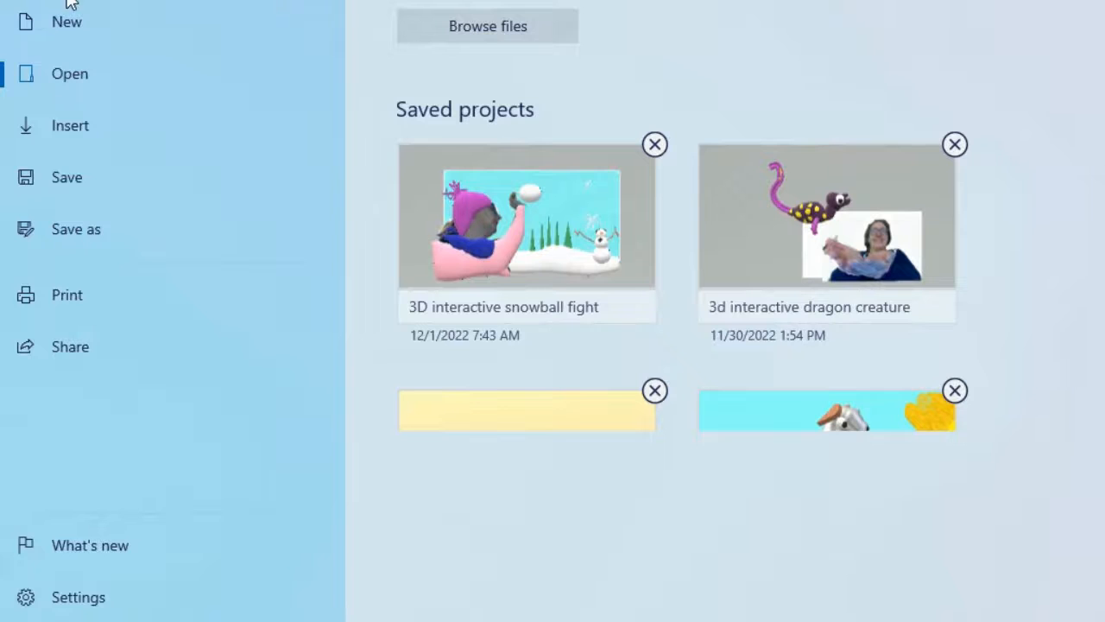
{"action": "left_click", "coordinate": [118, 229]}
{"action": "left_click", "coordinate": [460, 372]}
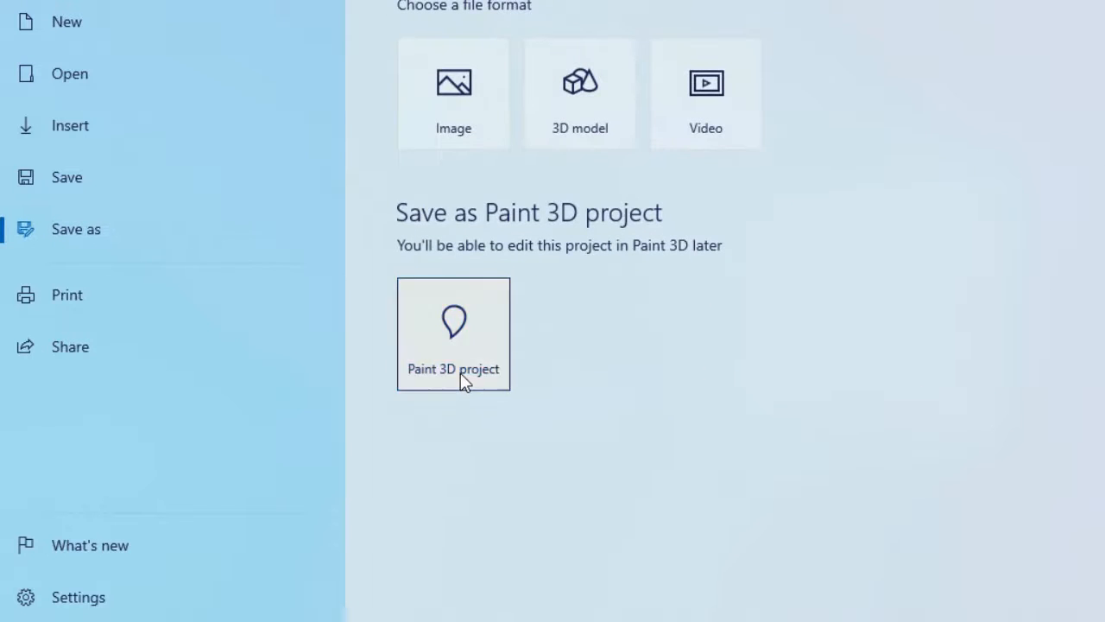
{"action": "type", "text": "3D Interactive Snowball 2"}
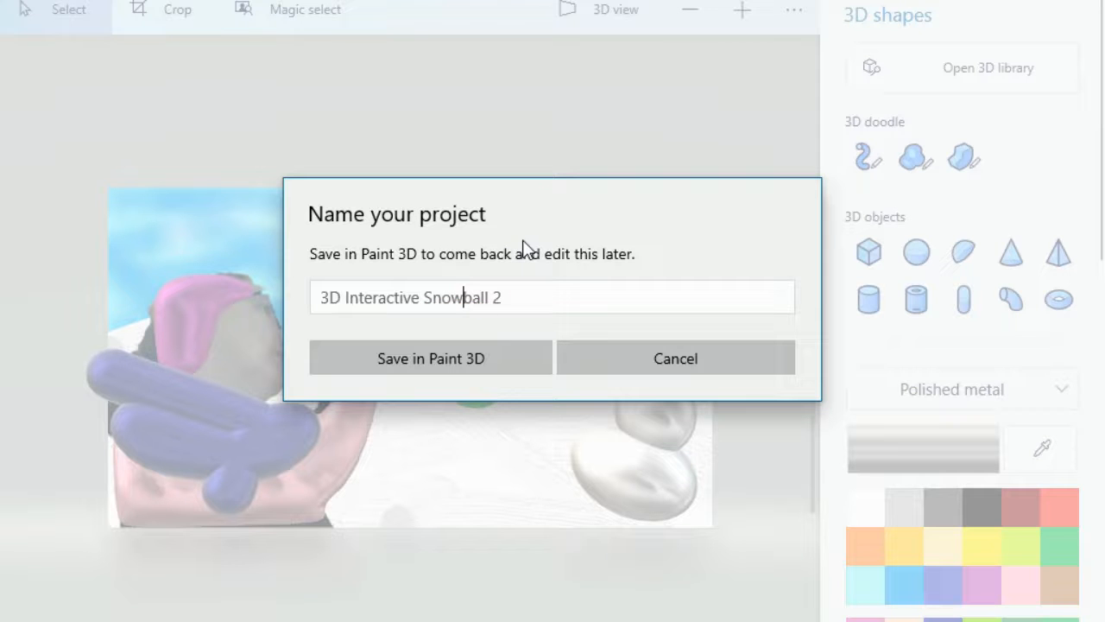
{"action": "left_click", "coordinate": [447, 371]}
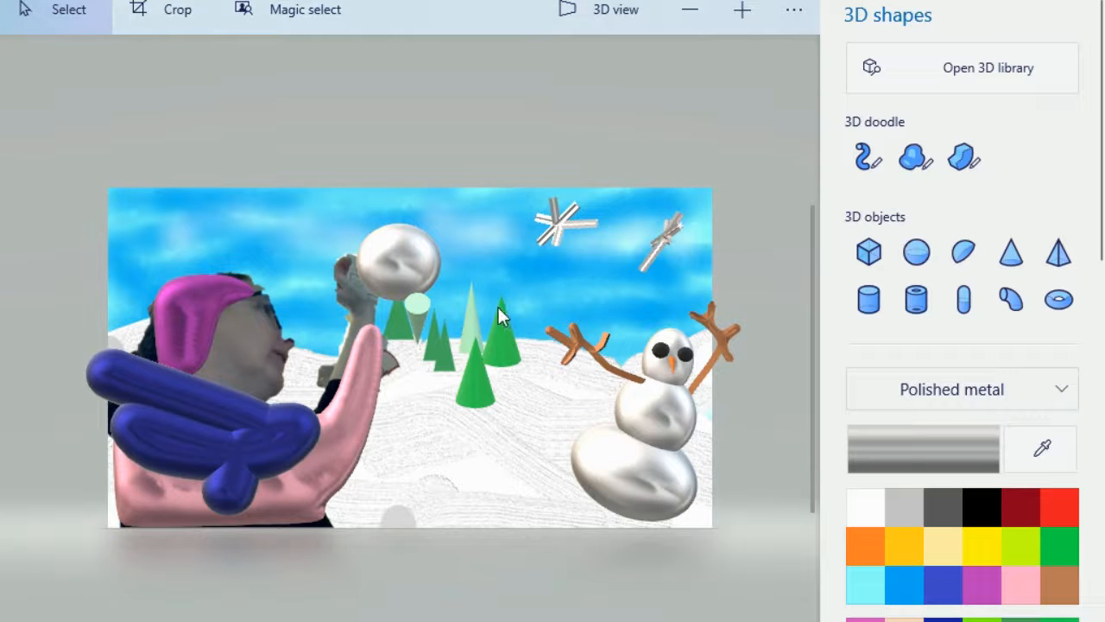
Flip the upside-down pale green cone tree below the snowball upright and tilt it so its base no longer shows.
{"action": "left_click", "coordinate": [415, 312]}
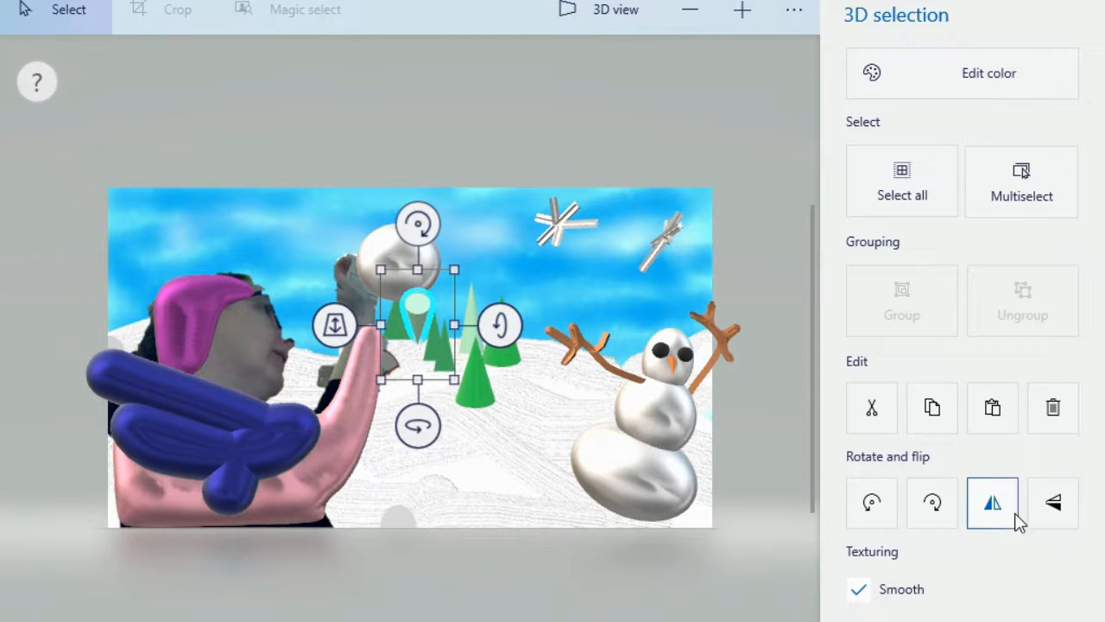
{"action": "left_click", "coordinate": [1040, 521]}
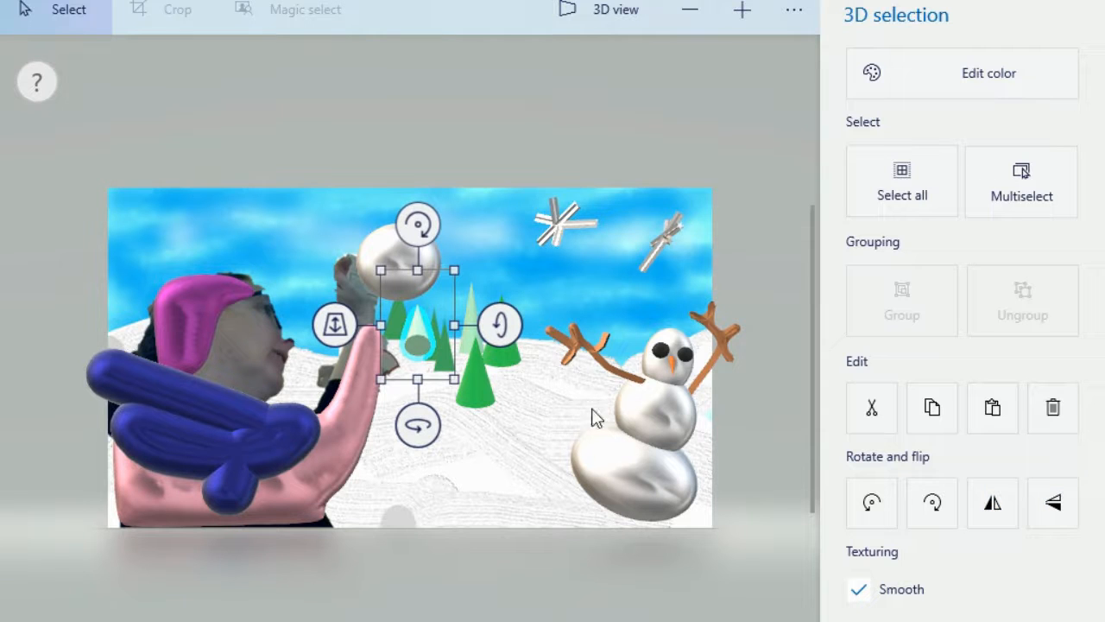
{"action": "left_click_drag", "start_coordinate": [501, 321], "coordinate": [512, 357]}
{"action": "left_click", "coordinate": [168, 136]}
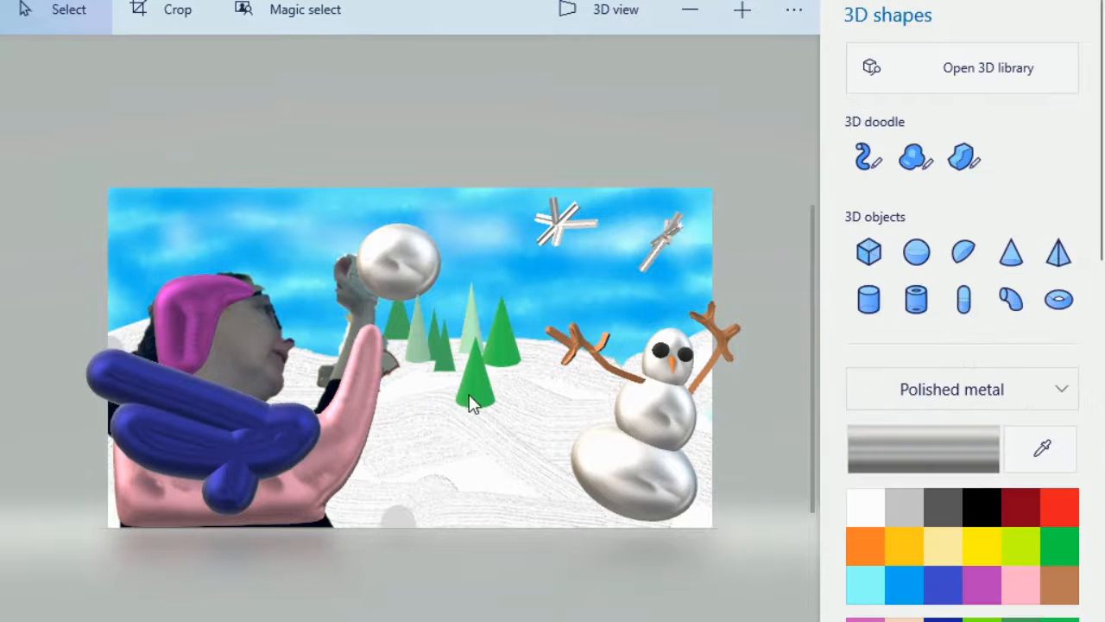
Move the pale green tree slightly down onto the snow and adjust its depth.
{"action": "mouse_move", "coordinate": [414, 353]}
{"action": "left_mouse_down"}
{"action": "mouse_move", "coordinate": [422, 370]}
{"action": "mouse_move", "coordinate": [419, 362]}
{"action": "left_mouse_up"}
{"action": "left_click", "coordinate": [416, 346]}
{"action": "left_click_drag", "start_coordinate": [328, 349], "coordinate": [337, 315]}
{"action": "left_click", "coordinate": [65, 368]}
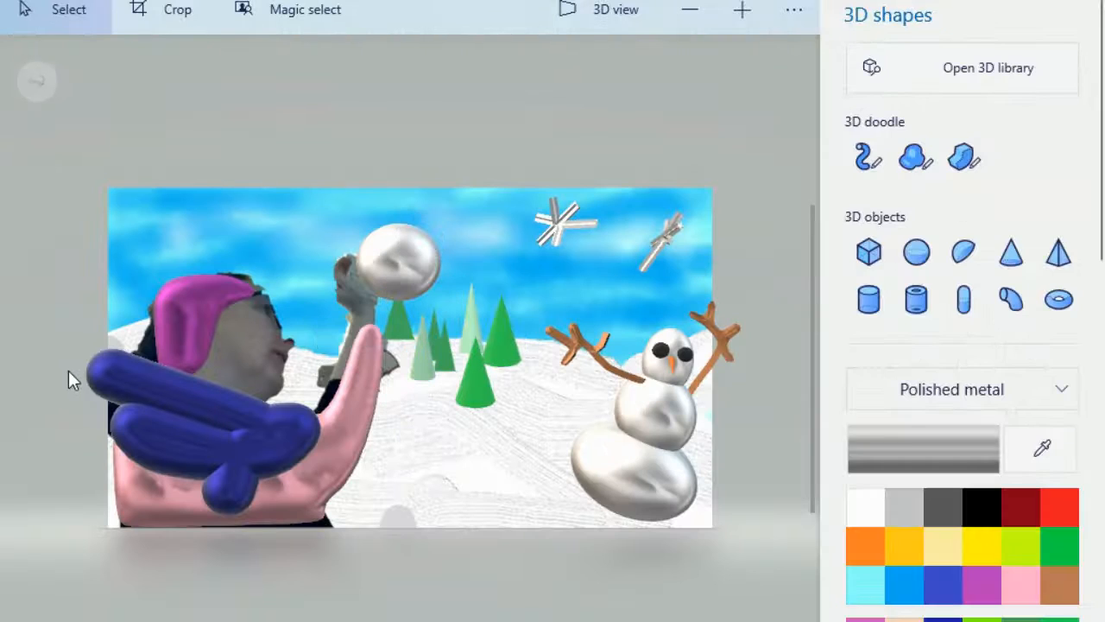
Start exporting the scene as a video.
{"action": "left_click", "coordinate": [43, 1]}
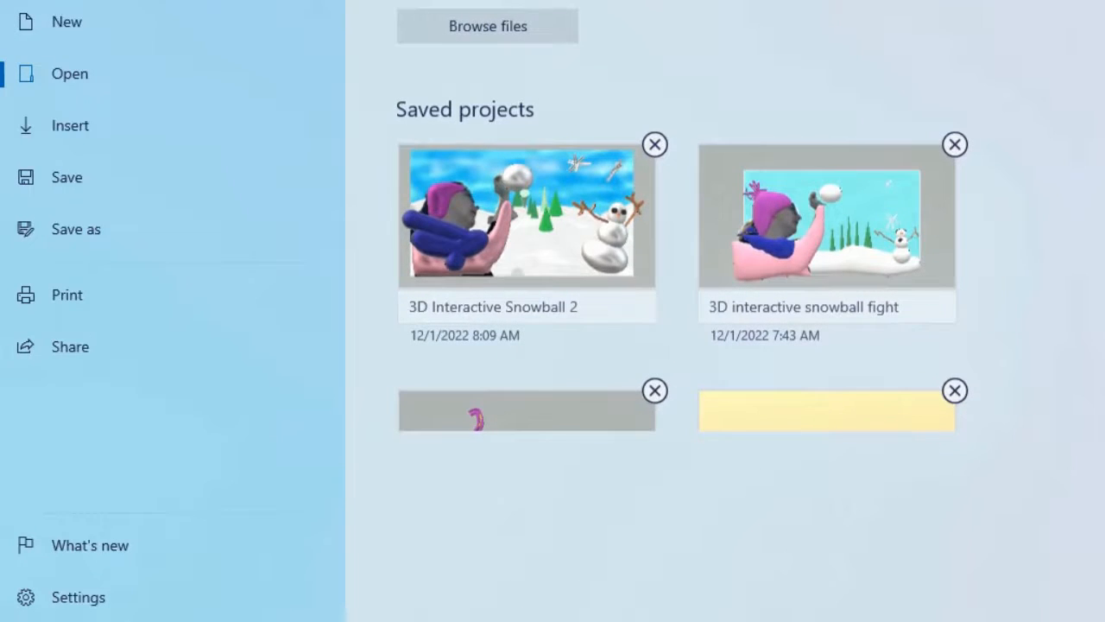
{"action": "left_click", "coordinate": [94, 234]}
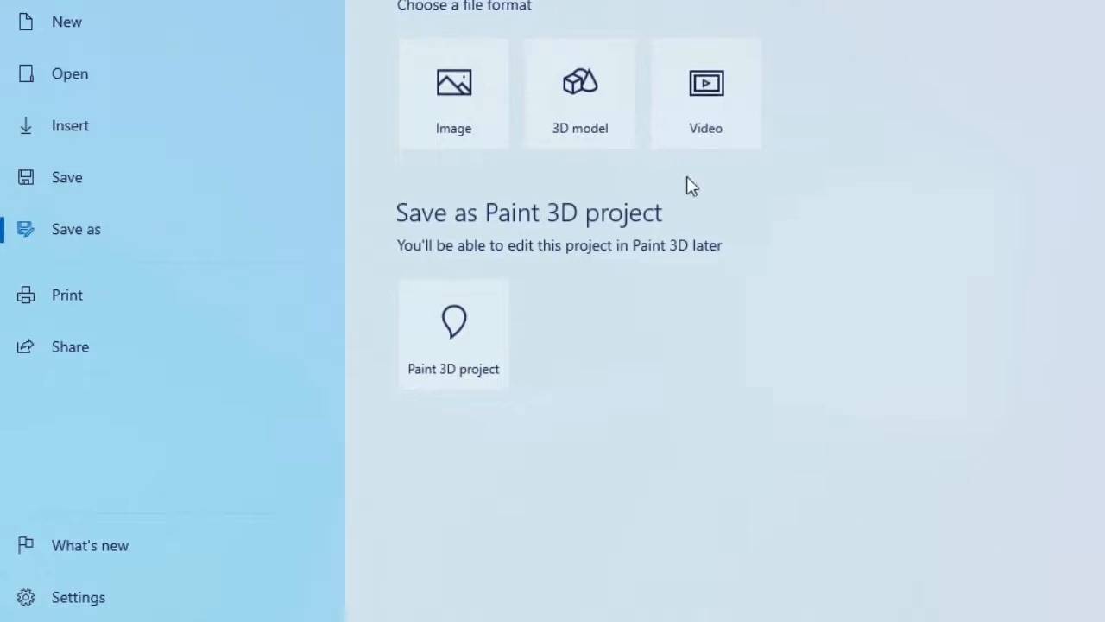
{"action": "left_click", "coordinate": [706, 133]}
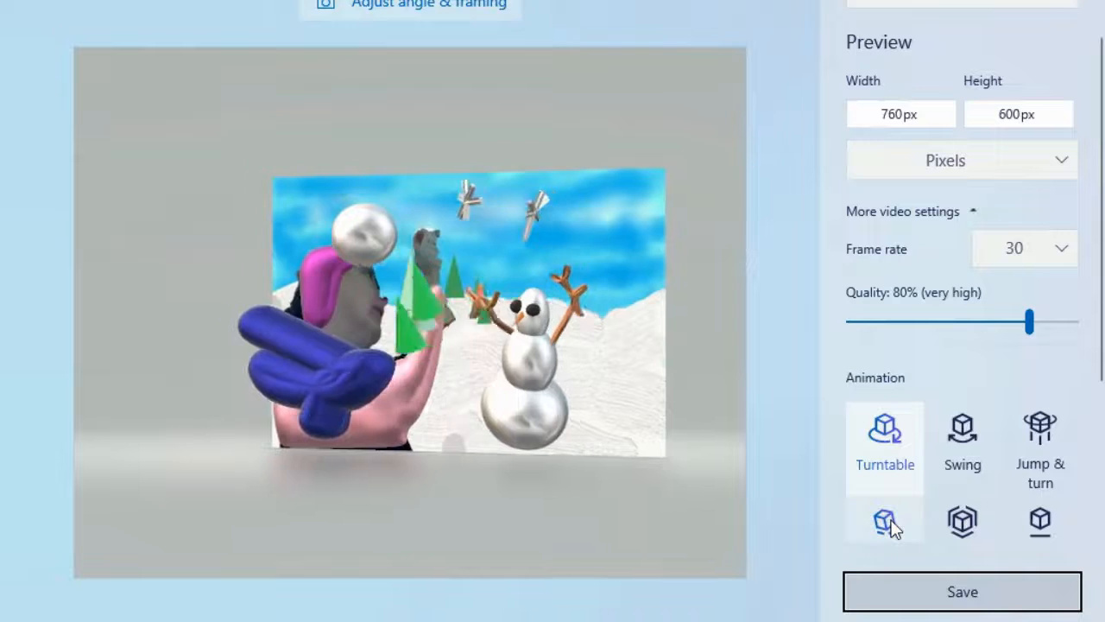
Preview the other animation styles, including Hover, Jump & turn and Swing, and choose Turntable for the video.
{"action": "left_click", "coordinate": [885, 520]}
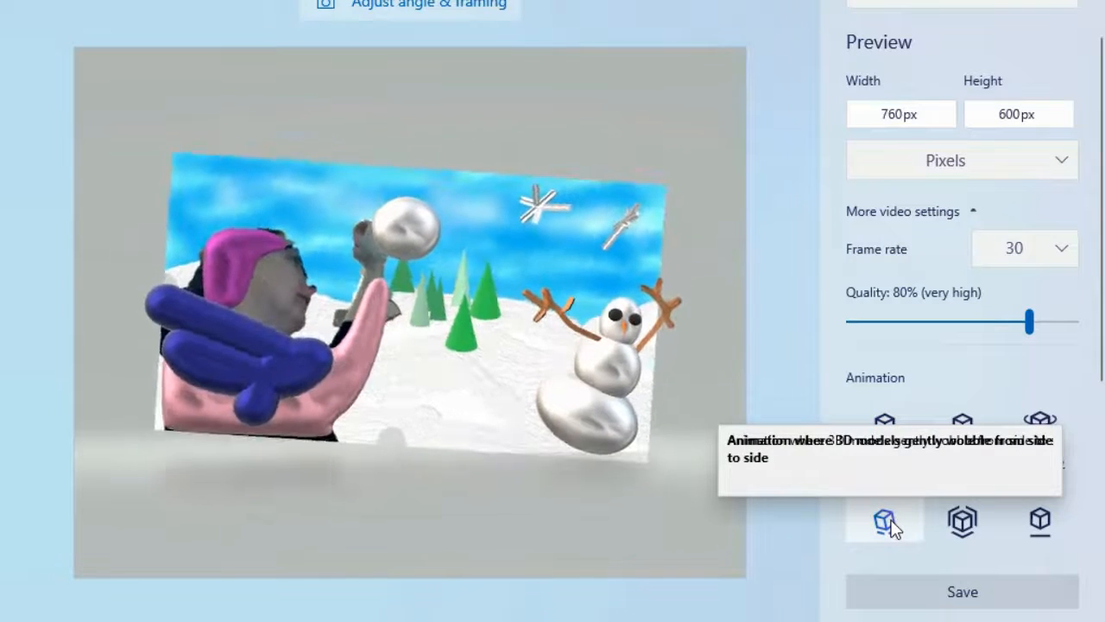
{"action": "left_click", "coordinate": [963, 526]}
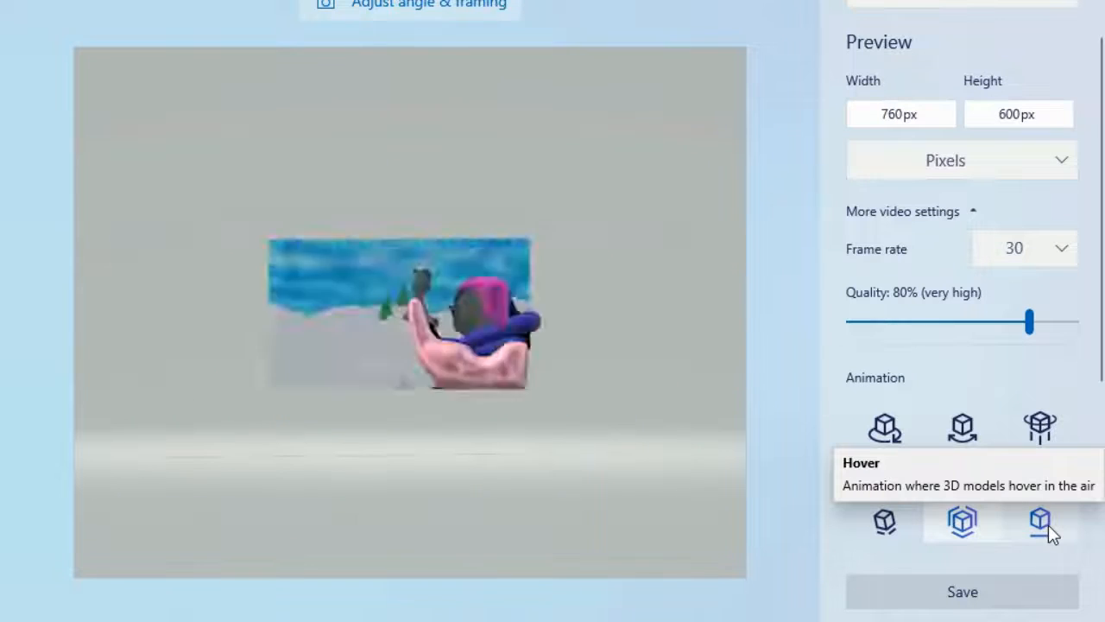
{"action": "left_click", "coordinate": [1048, 527]}
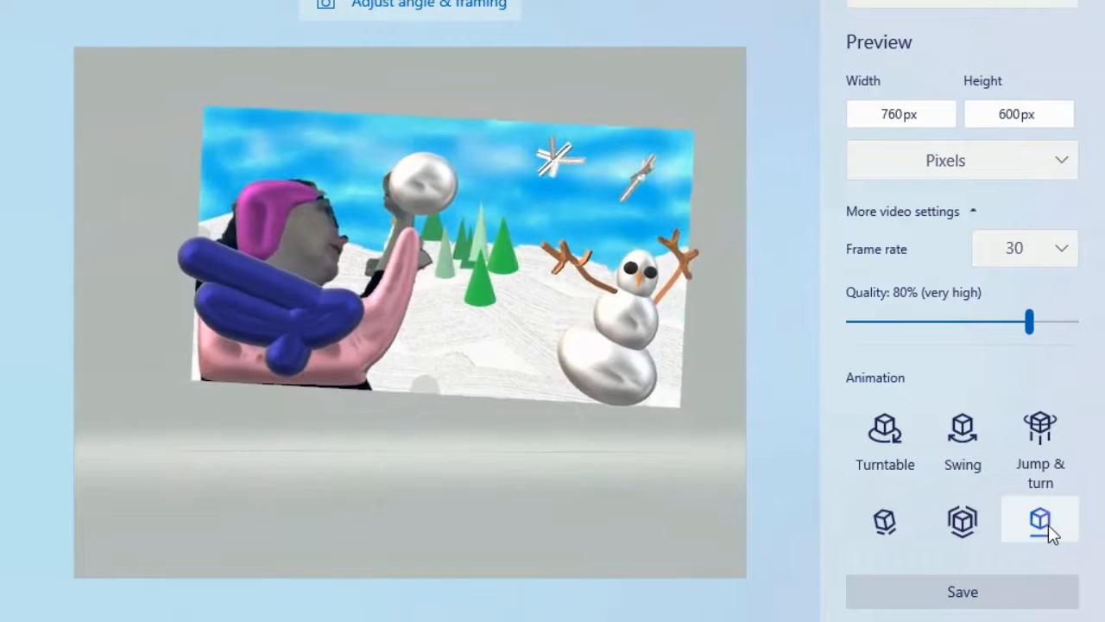
{"action": "left_click", "coordinate": [1041, 462]}
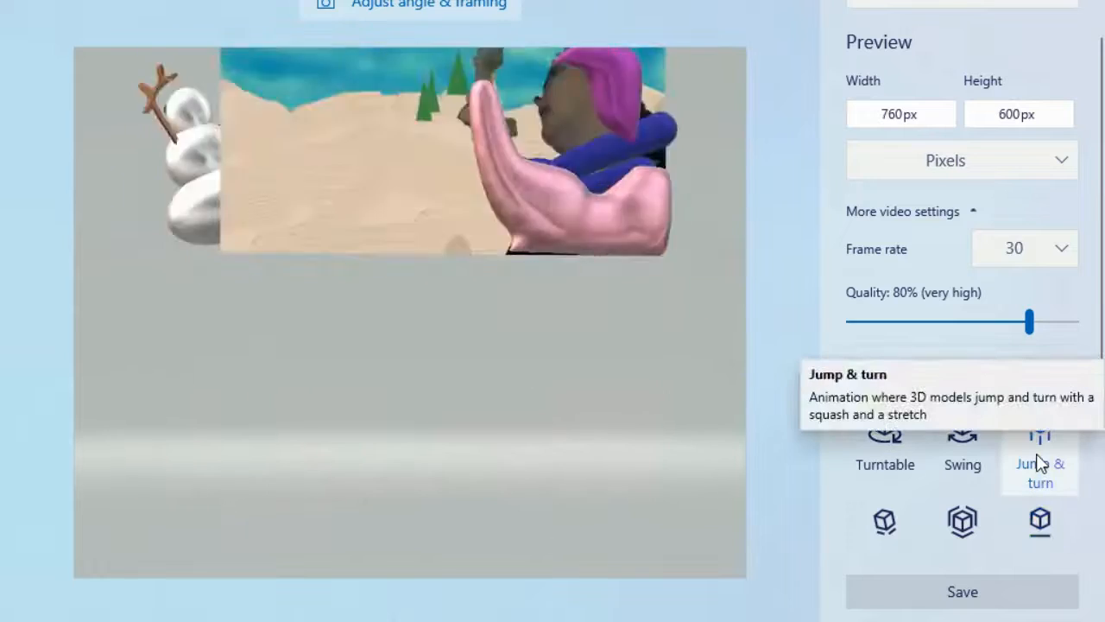
{"action": "left_click", "coordinate": [982, 459]}
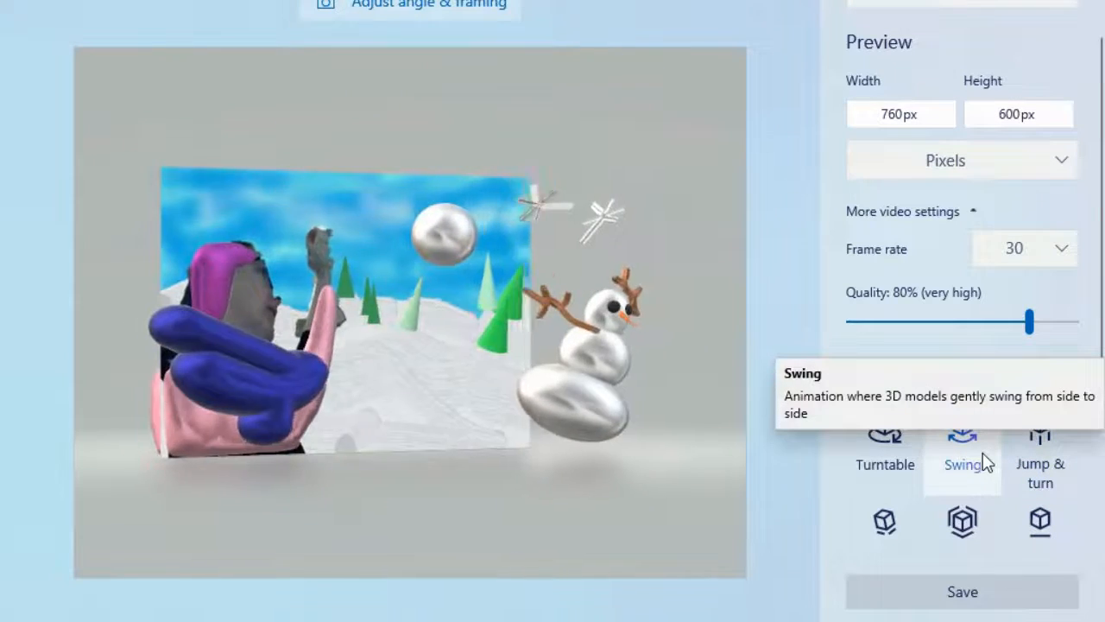
{"action": "left_click", "coordinate": [892, 442]}
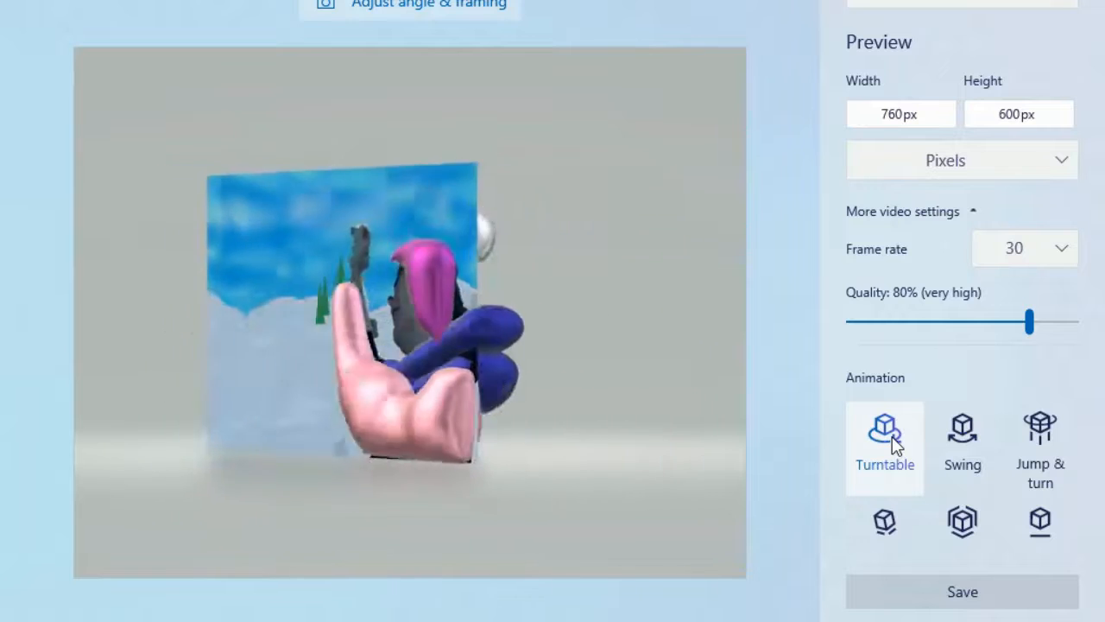
Save the Turntable video as an MP4 file named "3D interactiv snowball 2".
{"action": "left_click", "coordinate": [913, 594]}
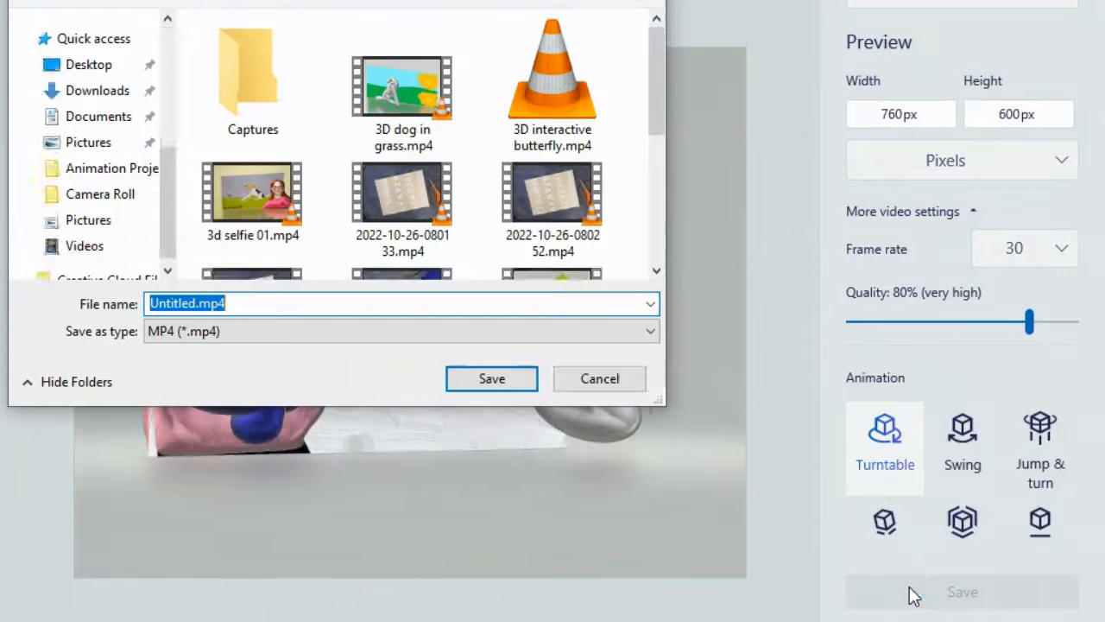
{"action": "type", "text": "3D"}
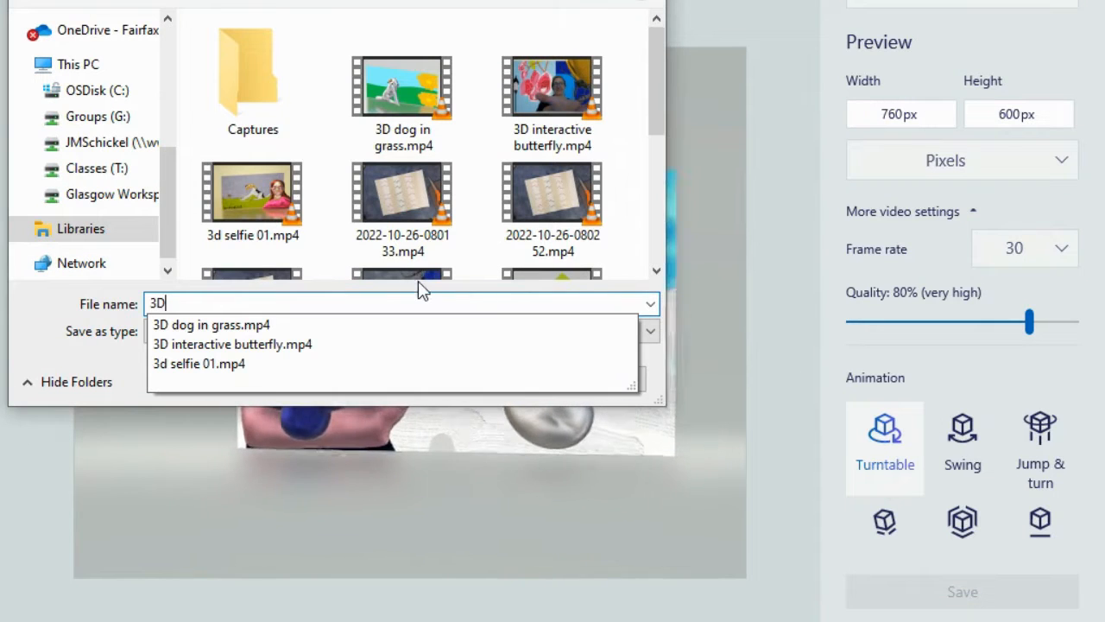
{"action": "type", "text": " inte"}
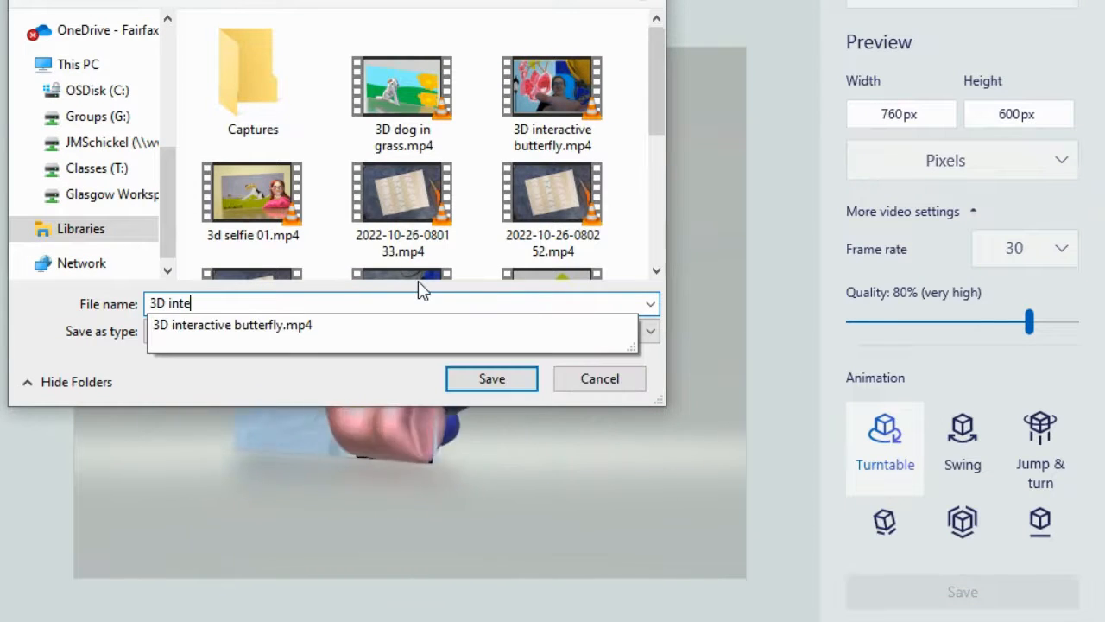
{"action": "type", "text": "ractiv snow"}
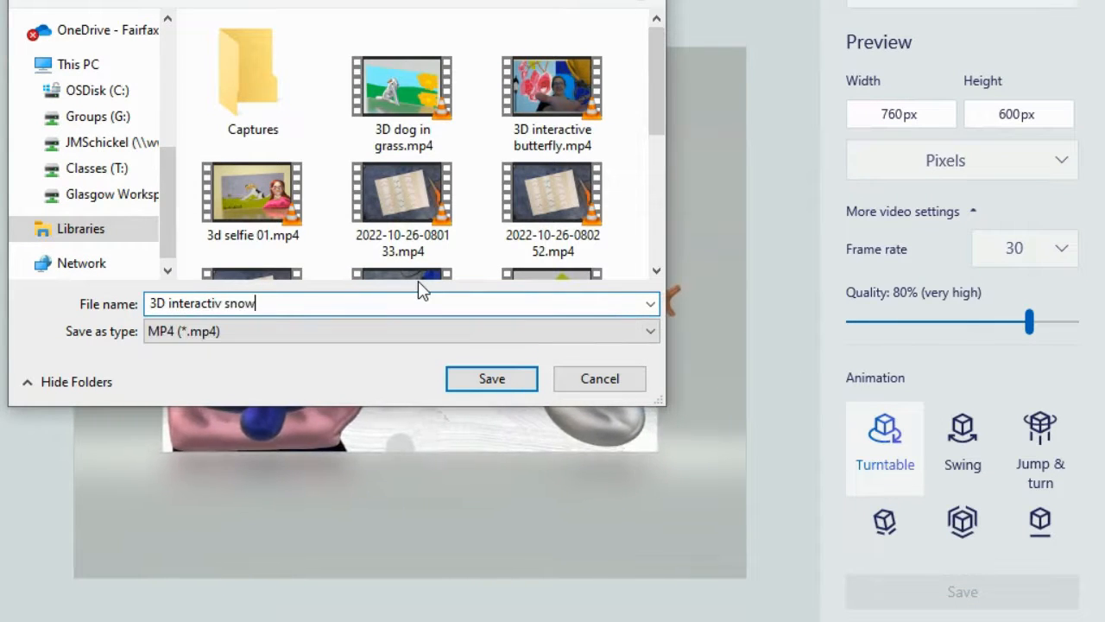
{"action": "type", "text": "ball 2"}
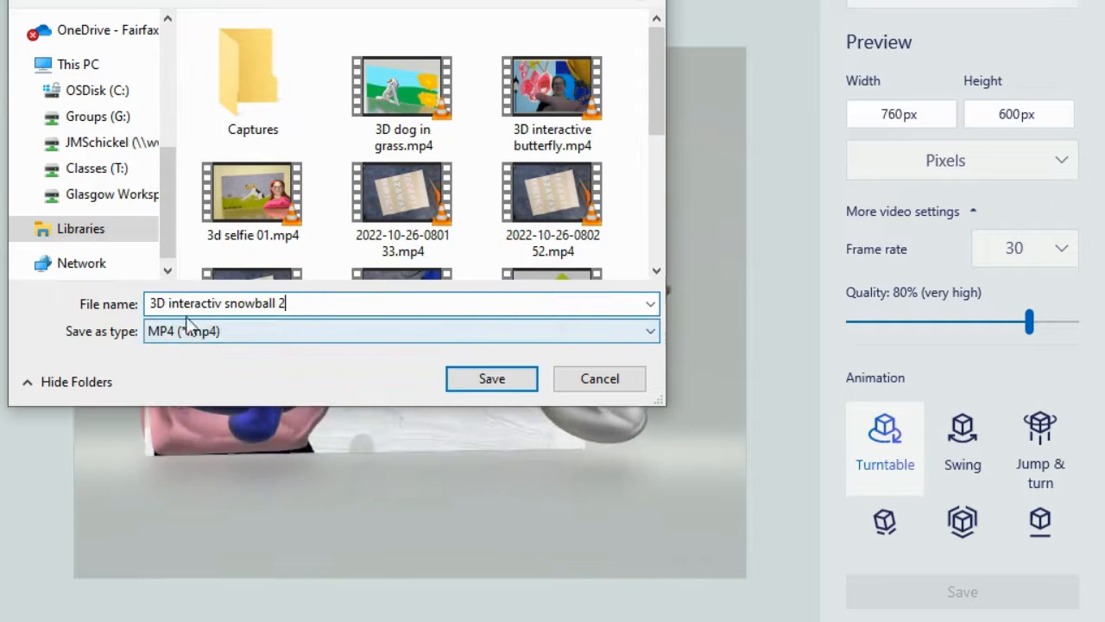
{"action": "left_click", "coordinate": [470, 384]}
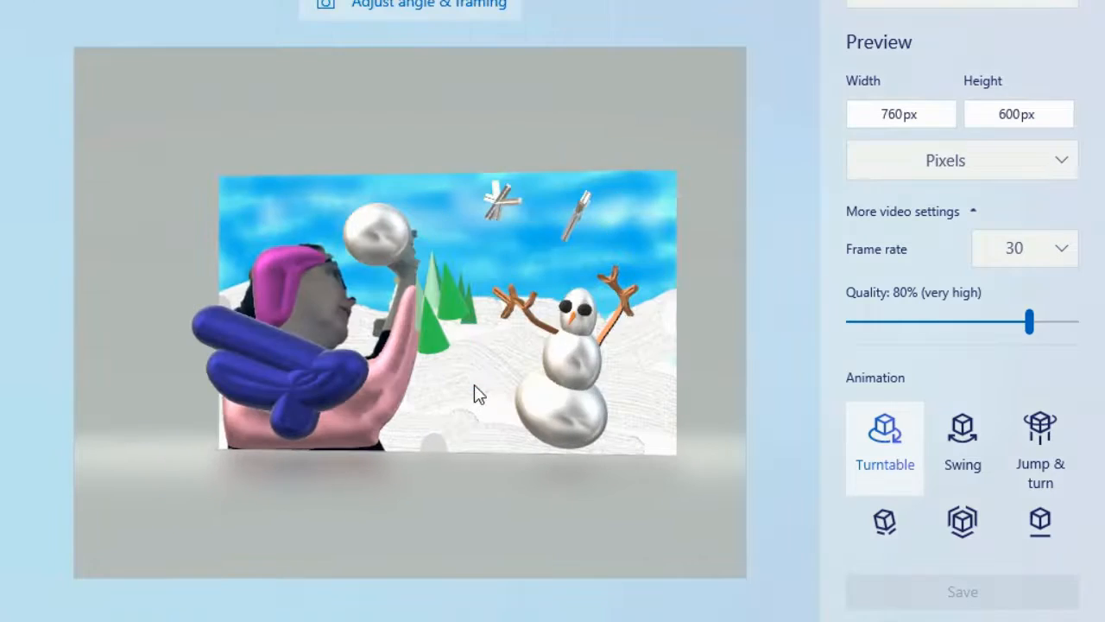